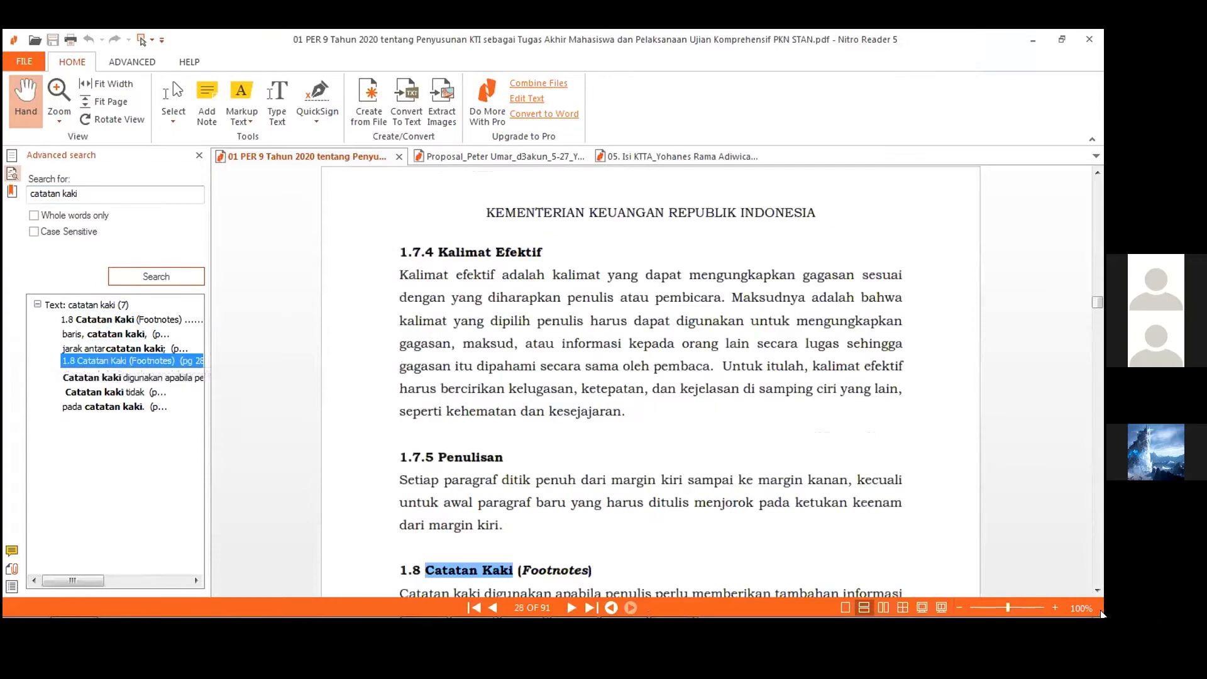
# Step: Read section 1.8 on footnotes and go through the "catatan kaki" search results up to the match on page 30
pyautogui.click(1097, 591)
pyautogui.click(1096, 591)
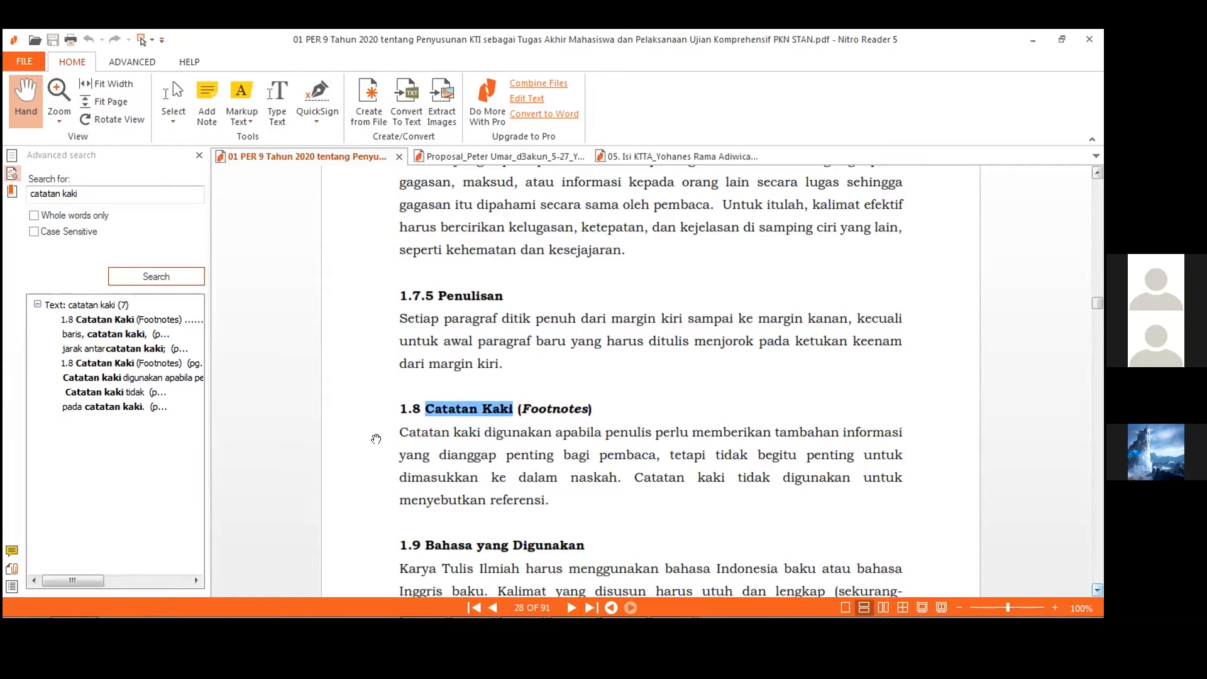
pyautogui.click(124, 338)
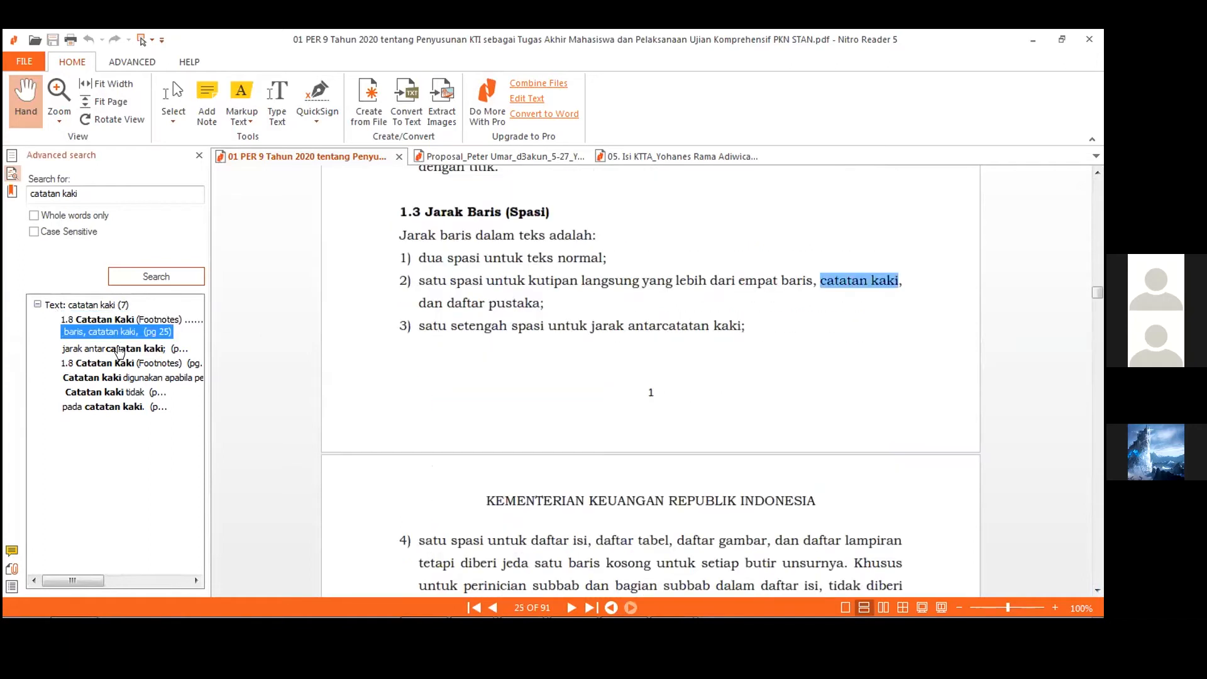
pyautogui.click(119, 349)
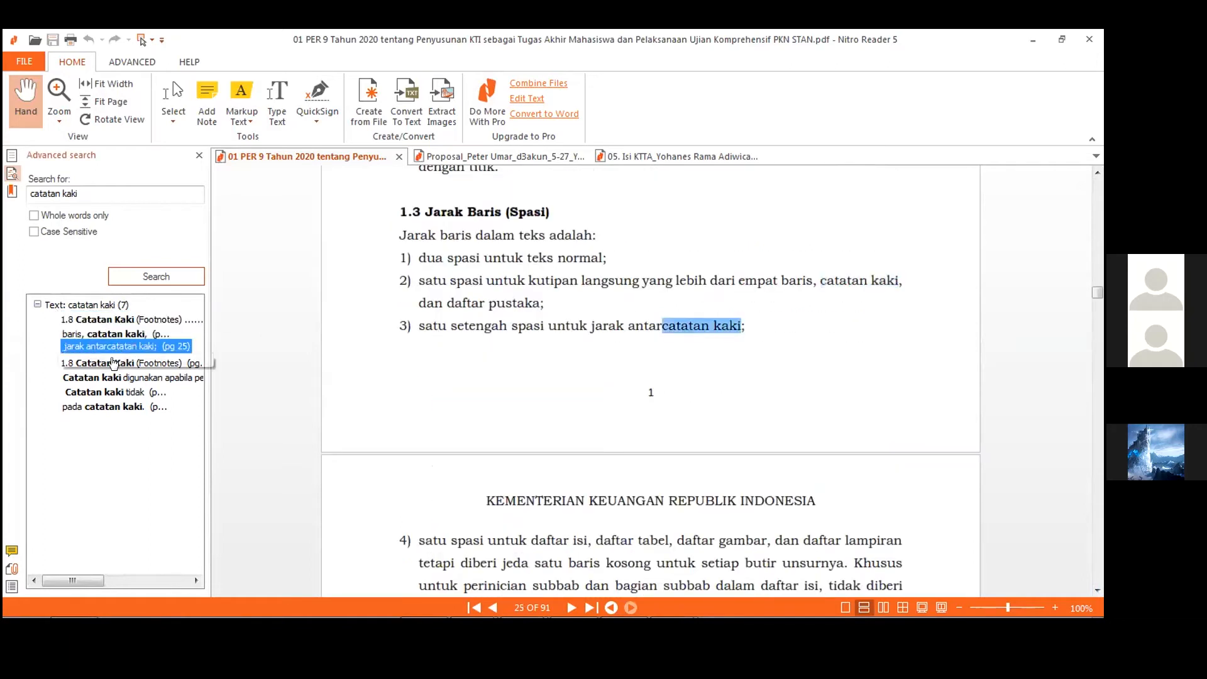
pyautogui.click(104, 364)
pyautogui.click(104, 376)
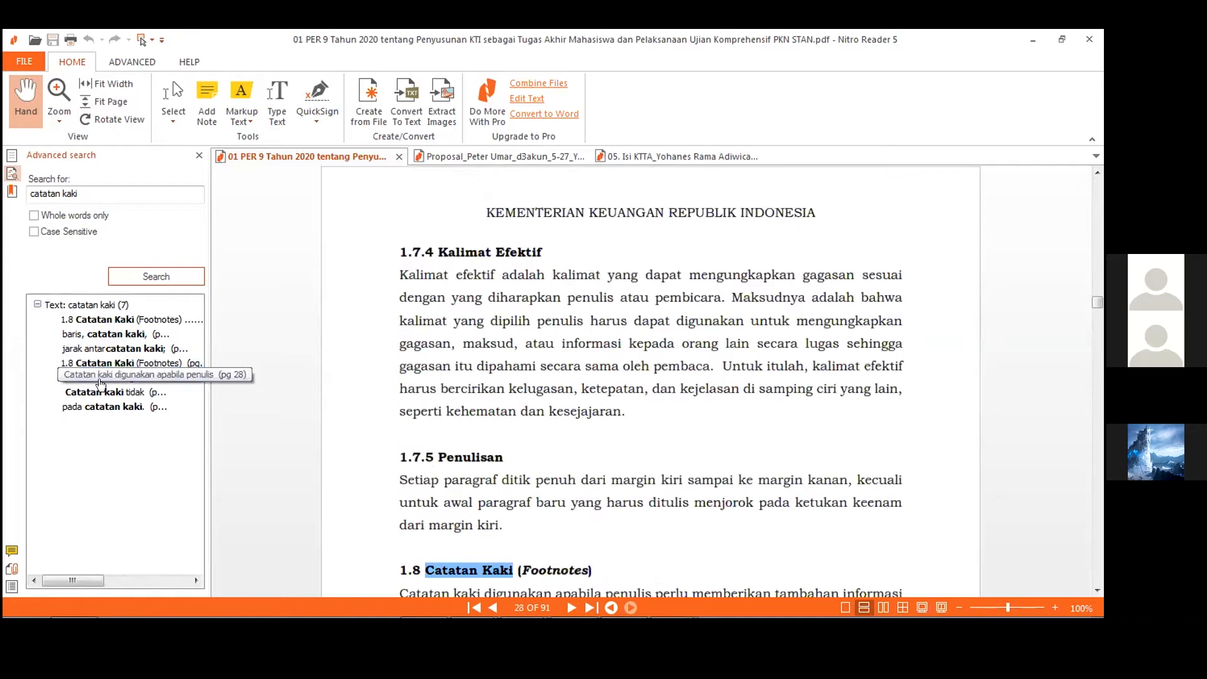
pyautogui.click(91, 391)
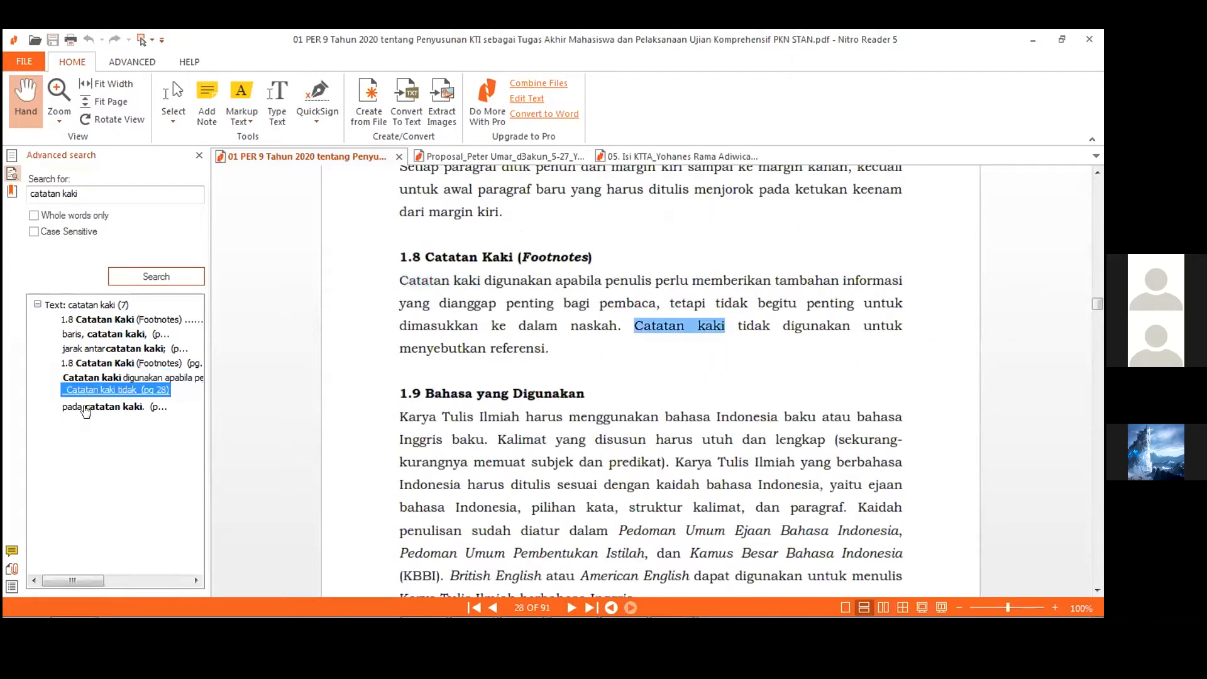
pyautogui.click(85, 407)
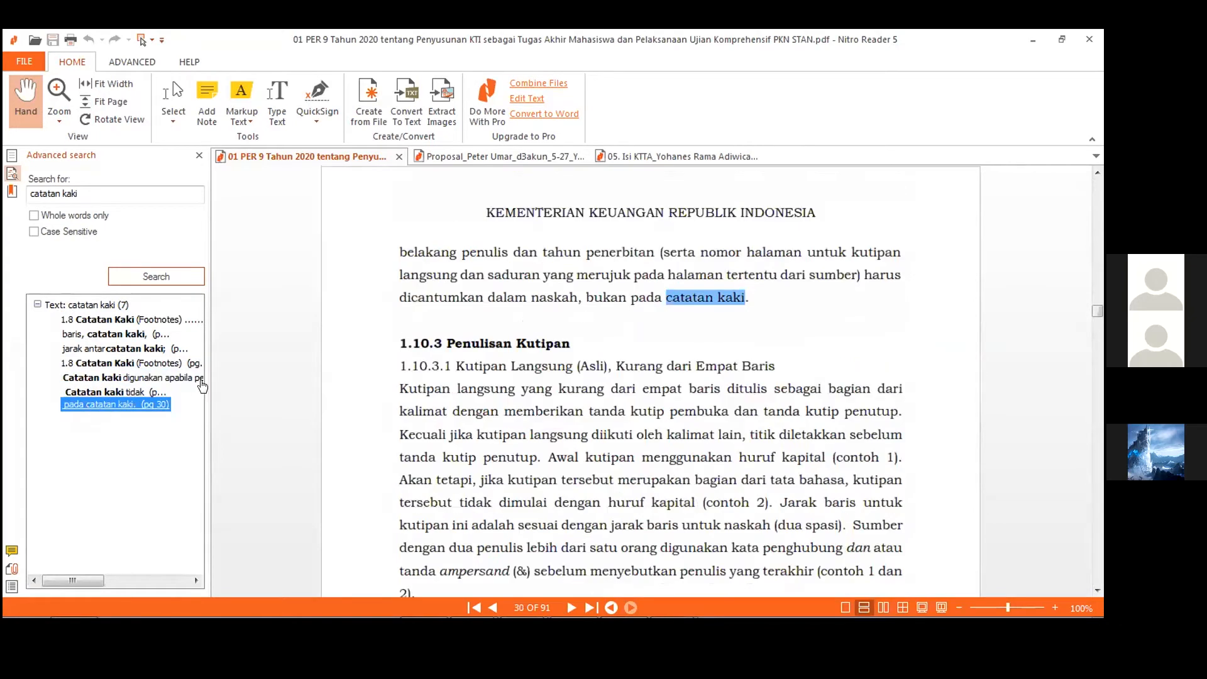
# Step: Revisit the section 1.8 footnote matches on page 28 and the footnote line-spacing rule on page 25
pyautogui.click(124, 390)
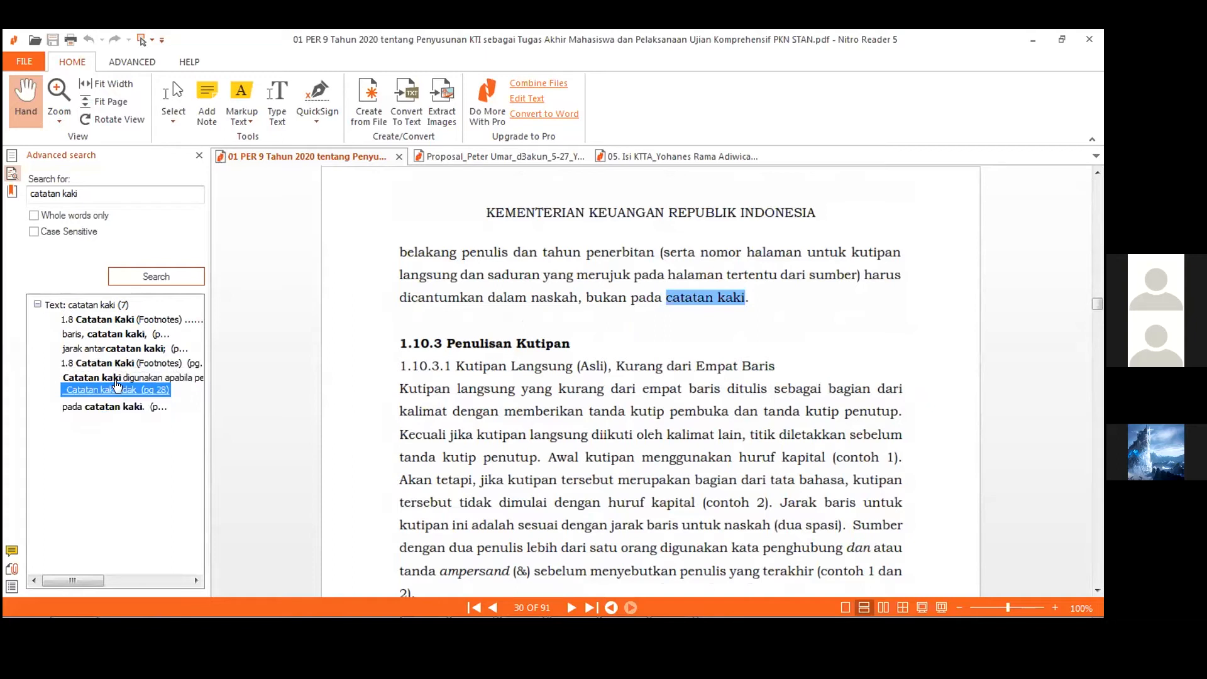
pyautogui.click(115, 378)
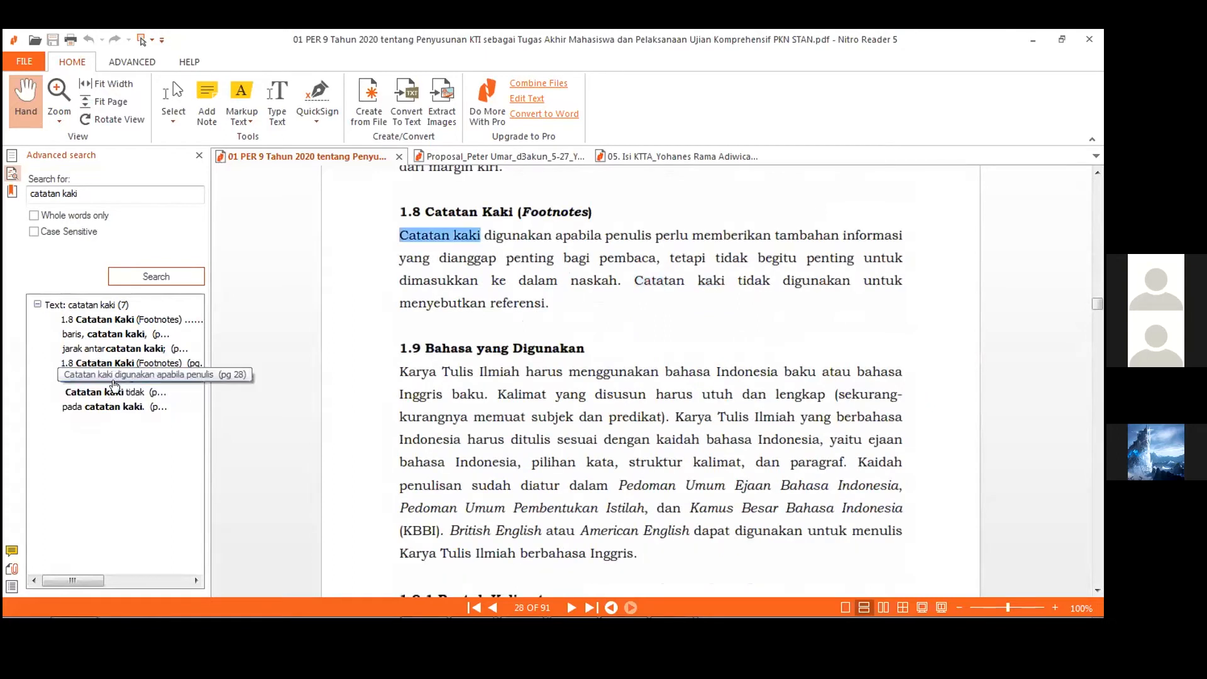
pyautogui.click(111, 364)
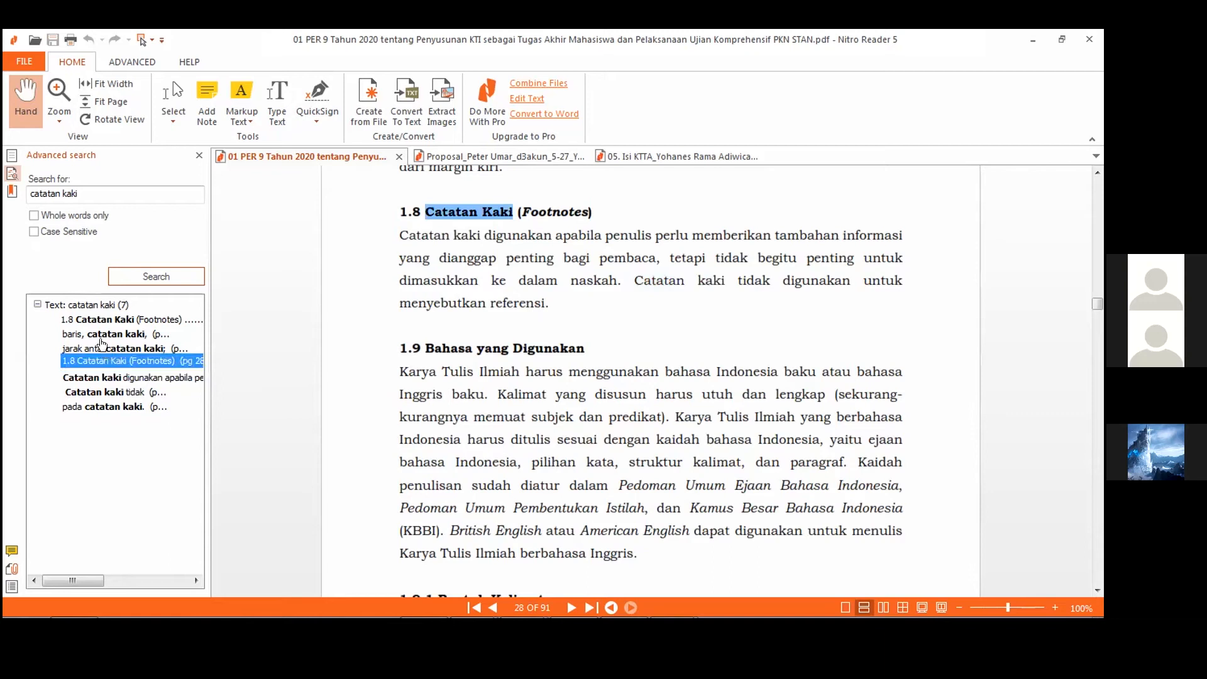
pyautogui.click(103, 348)
pyautogui.click(97, 346)
pyautogui.click(97, 346)
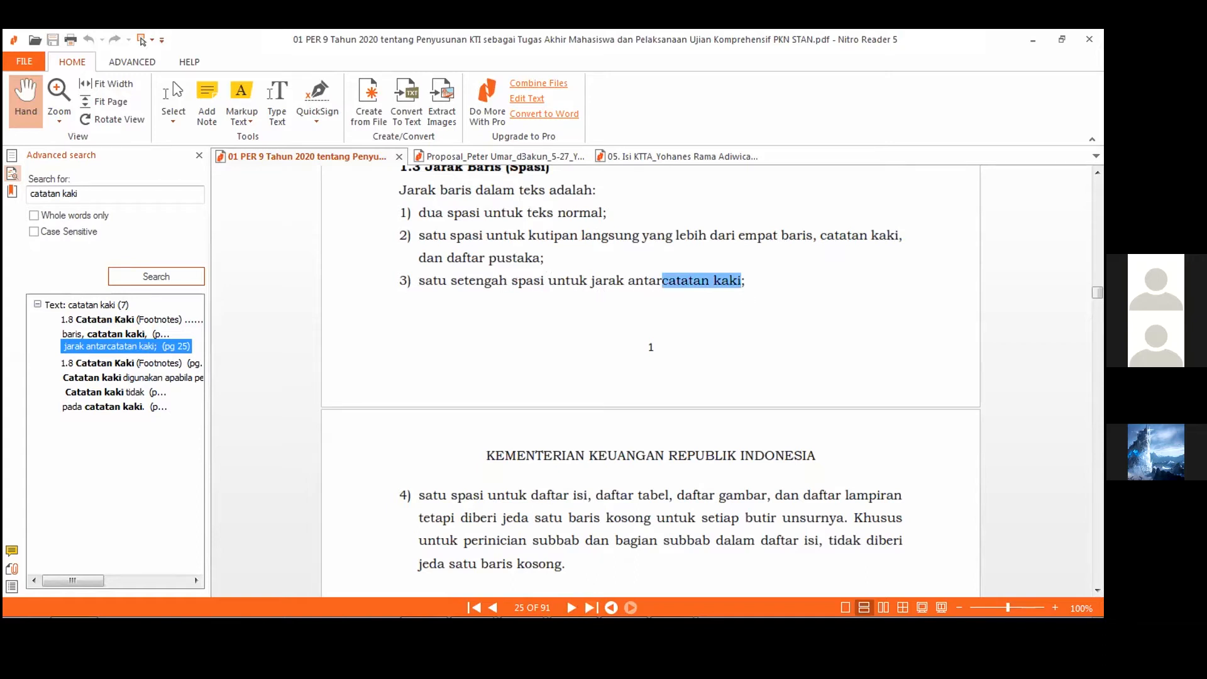
# Step: Switch to the Word document and use Show Notes to jump from the "Kotamadya" footnote to its reference in the text
pyautogui.click(525, 628)
pyautogui.click(526, 597)
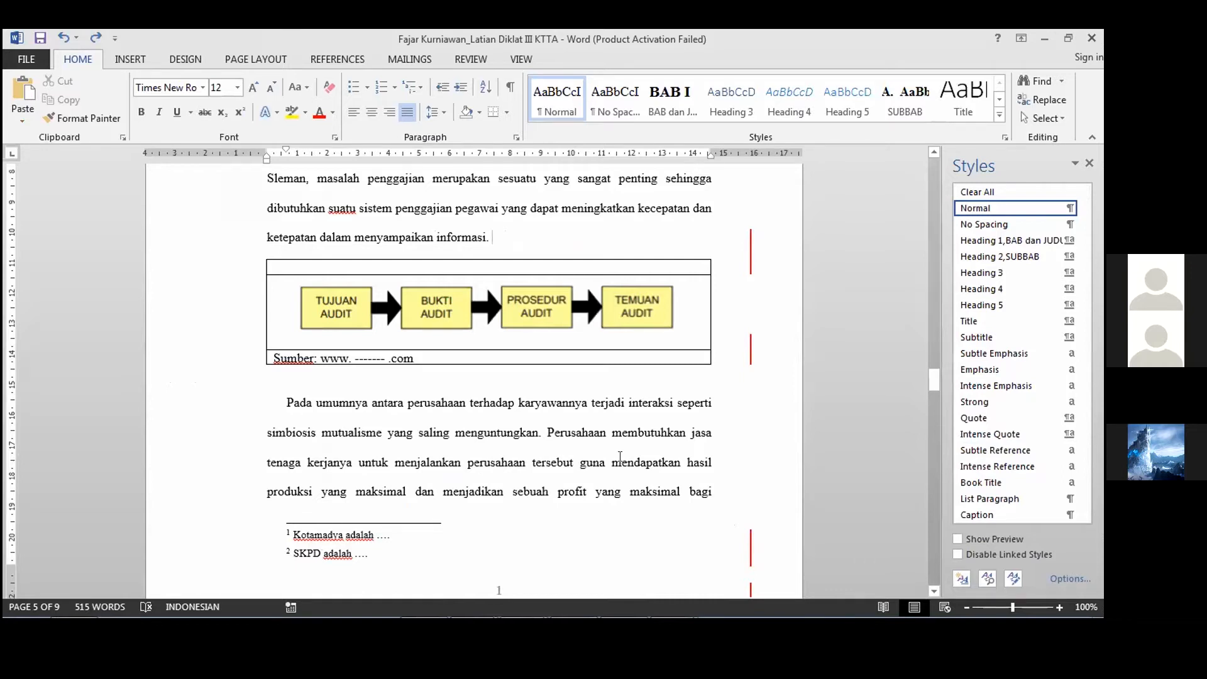
pyautogui.moveTo(934, 370); pyautogui.dragTo(934, 373)
pyautogui.click(313, 552)
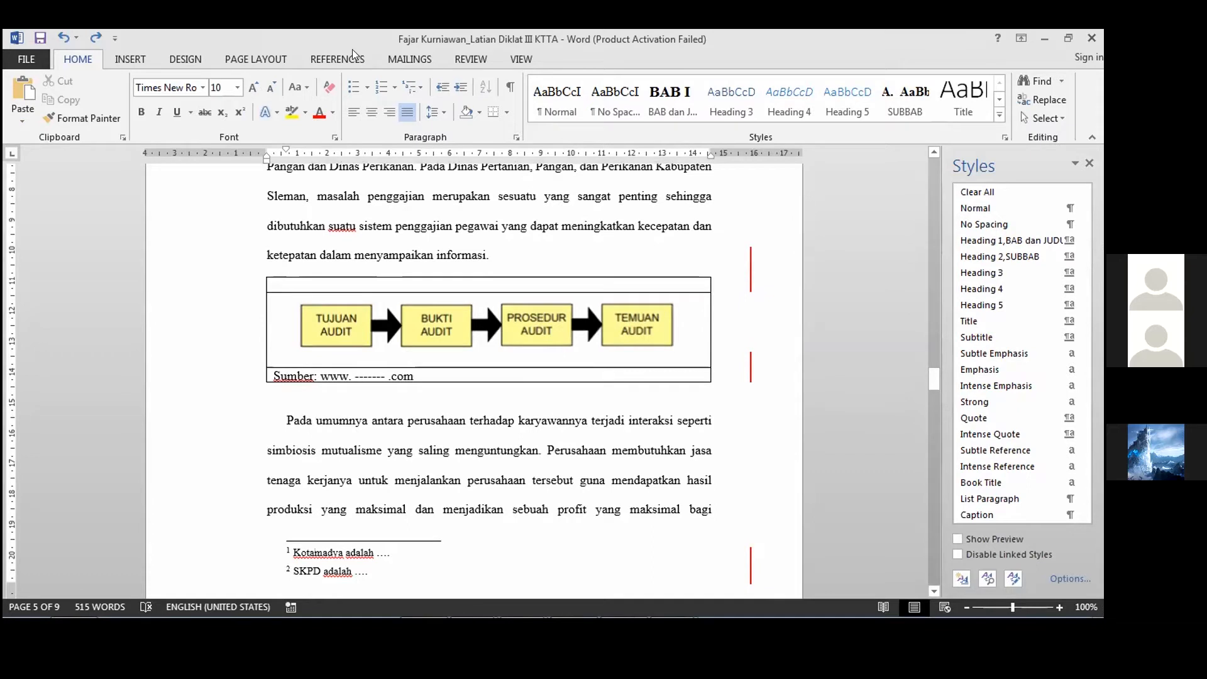
pyautogui.click(331, 59)
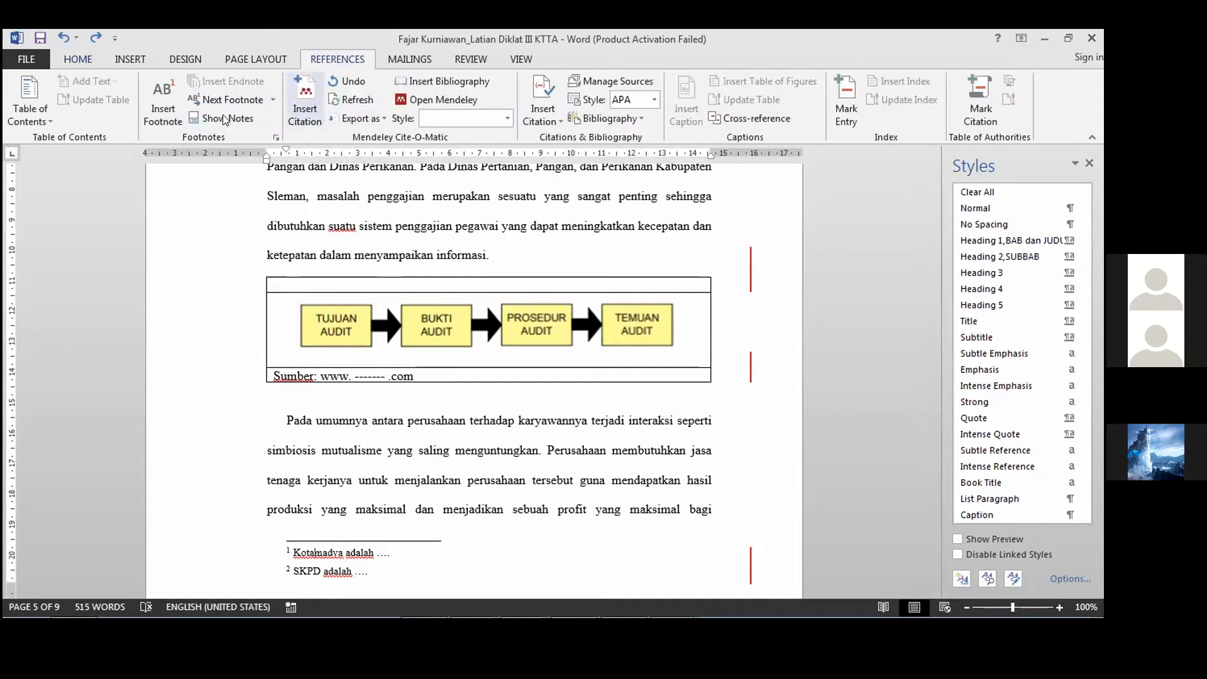
pyautogui.click(222, 118)
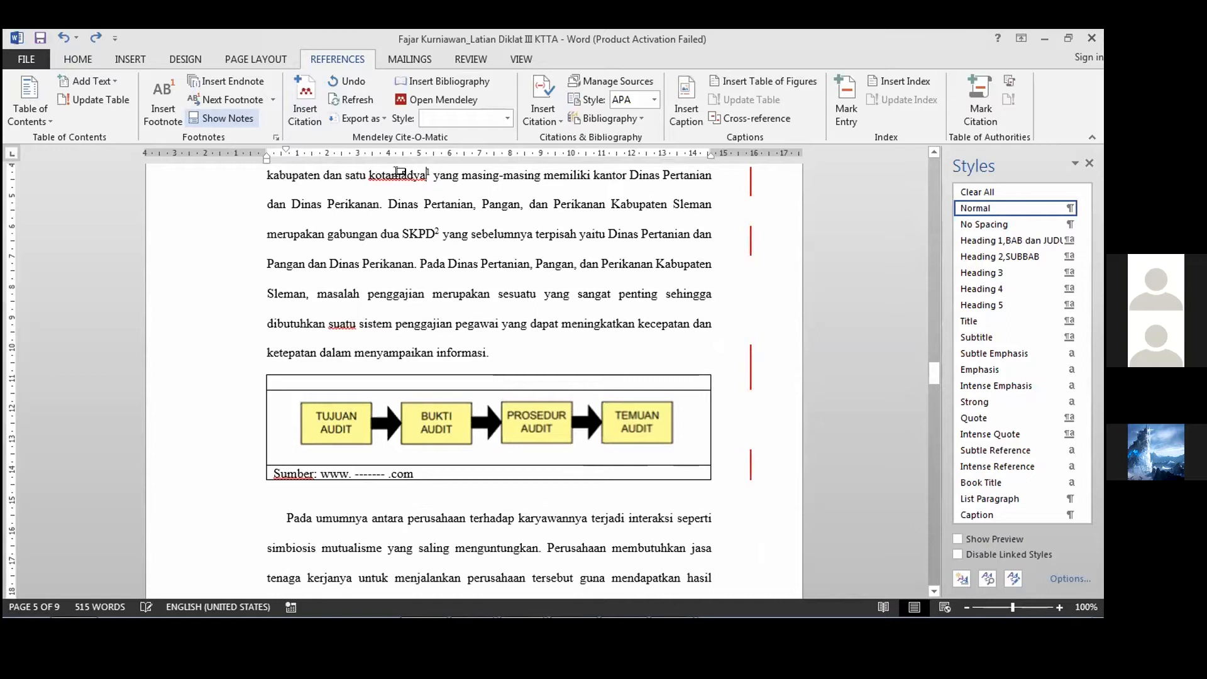
pyautogui.click(429, 174)
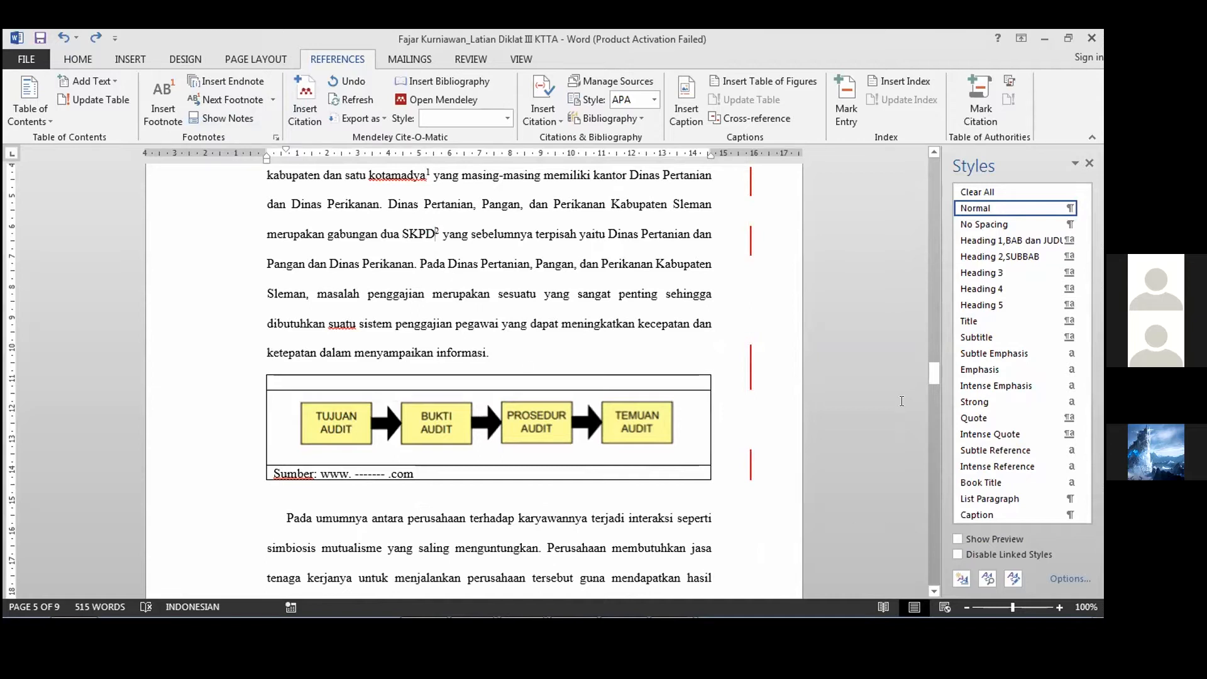
# Step: Insert a footnote after "upah" in the paragraph beginning "Gaji atau upah", with the text "Gaji atau ……."
pyautogui.moveTo(934, 388); pyautogui.dragTo(934, 403)
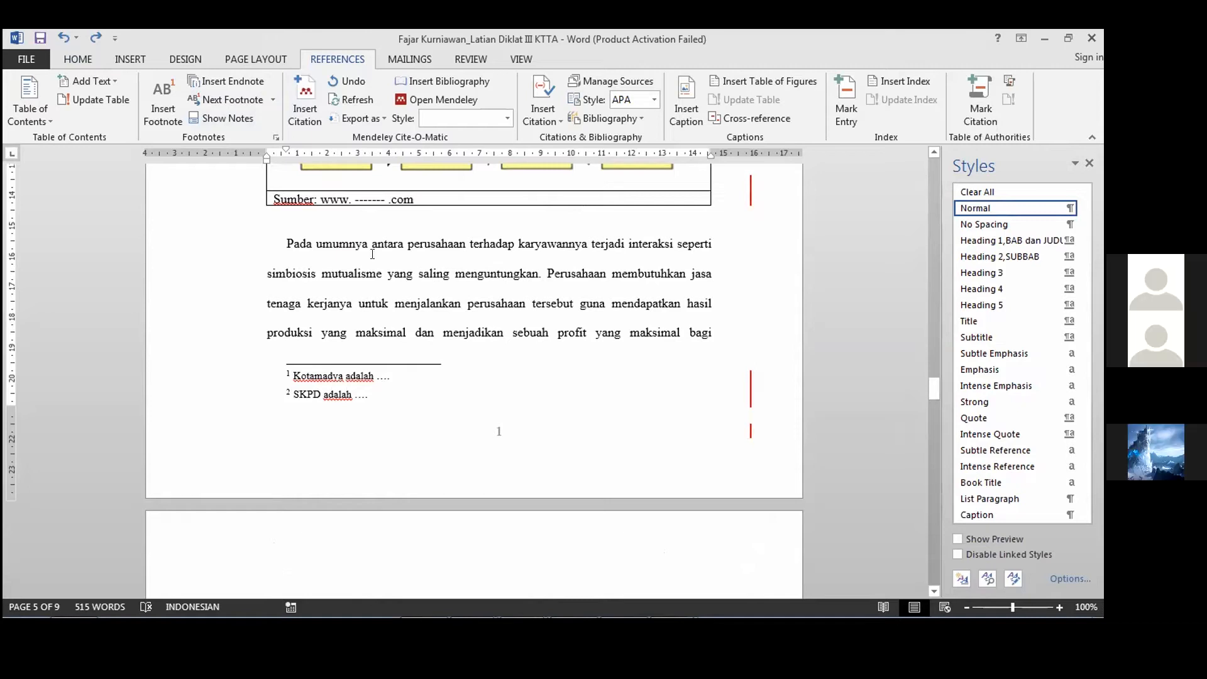
pyautogui.moveTo(929, 393)
pyautogui.mouseDown()
pyautogui.moveTo(924, 446)
pyautogui.moveTo(934, 407)
pyautogui.mouseUp()
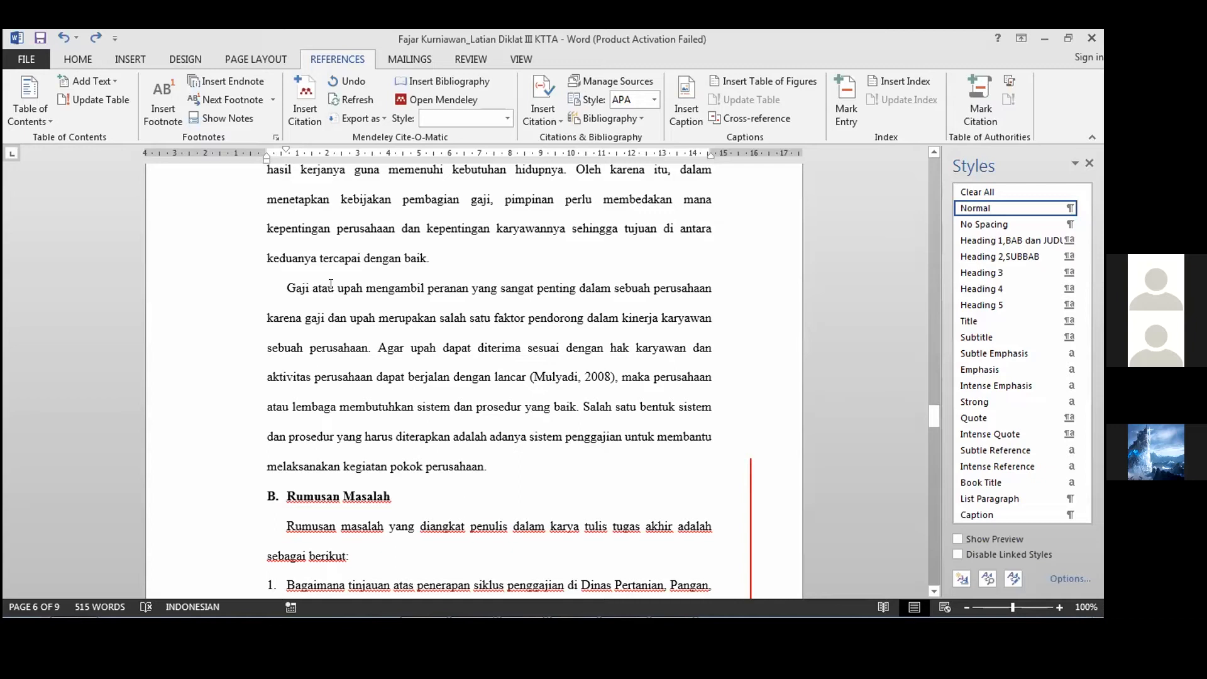
pyautogui.click(307, 287)
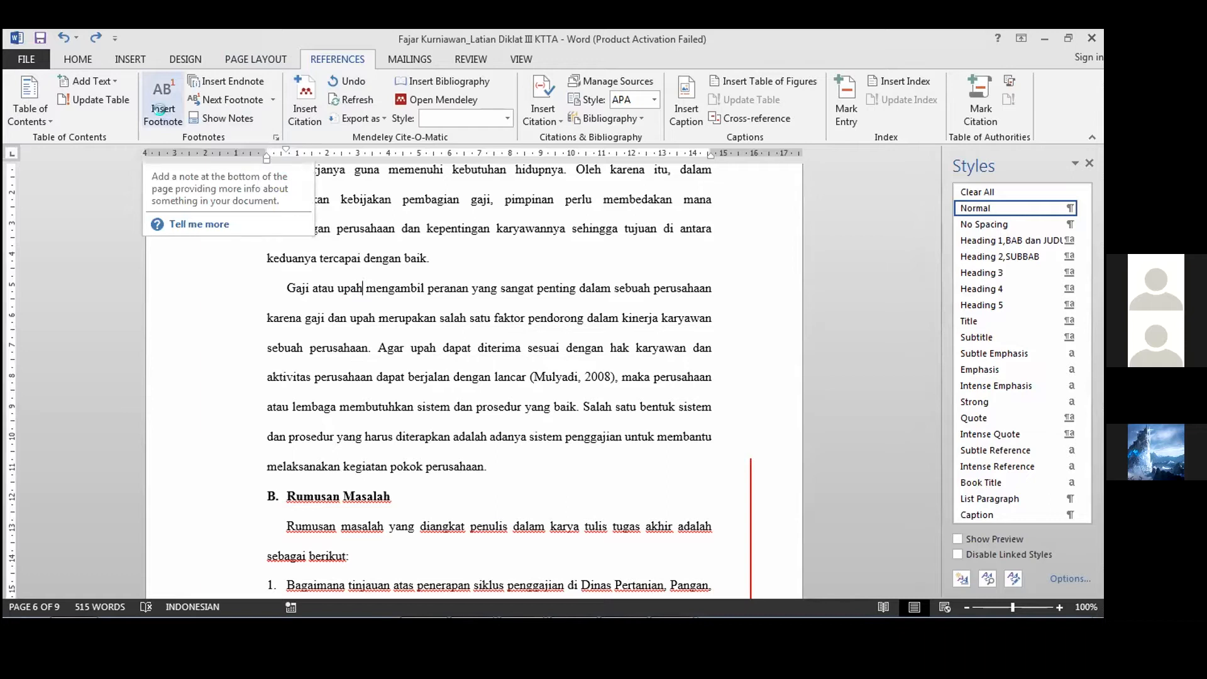
pyautogui.click(164, 113)
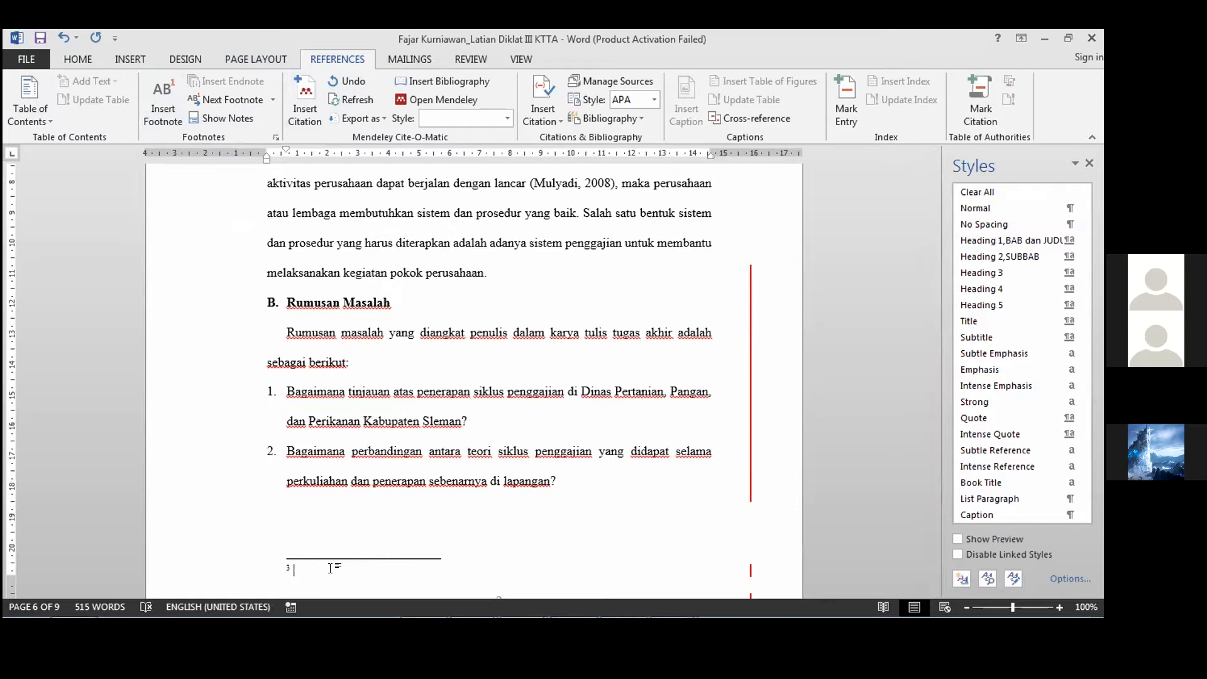
pyautogui.write('Gaji atau ........')
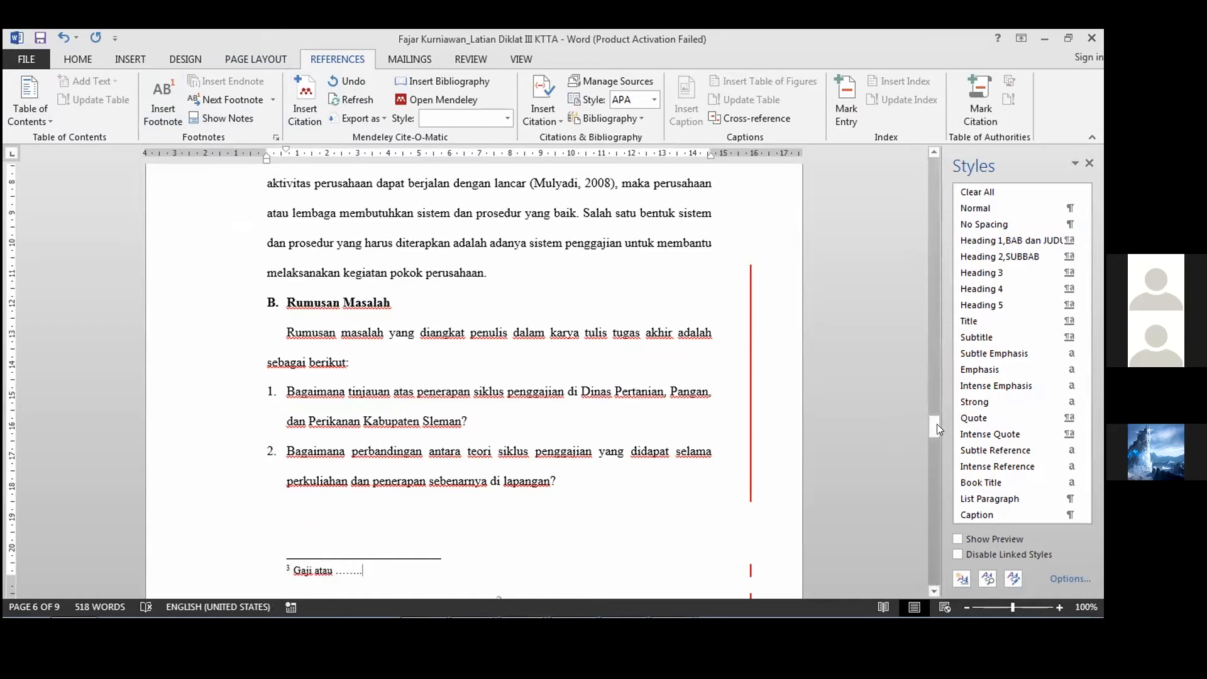
# Step: Select the "Kotamadya" and "SKPD" footnotes on page 1 and view the available line spacing options
pyautogui.moveTo(933, 402); pyautogui.dragTo(934, 394)
pyautogui.scroll(4, 402, 347)
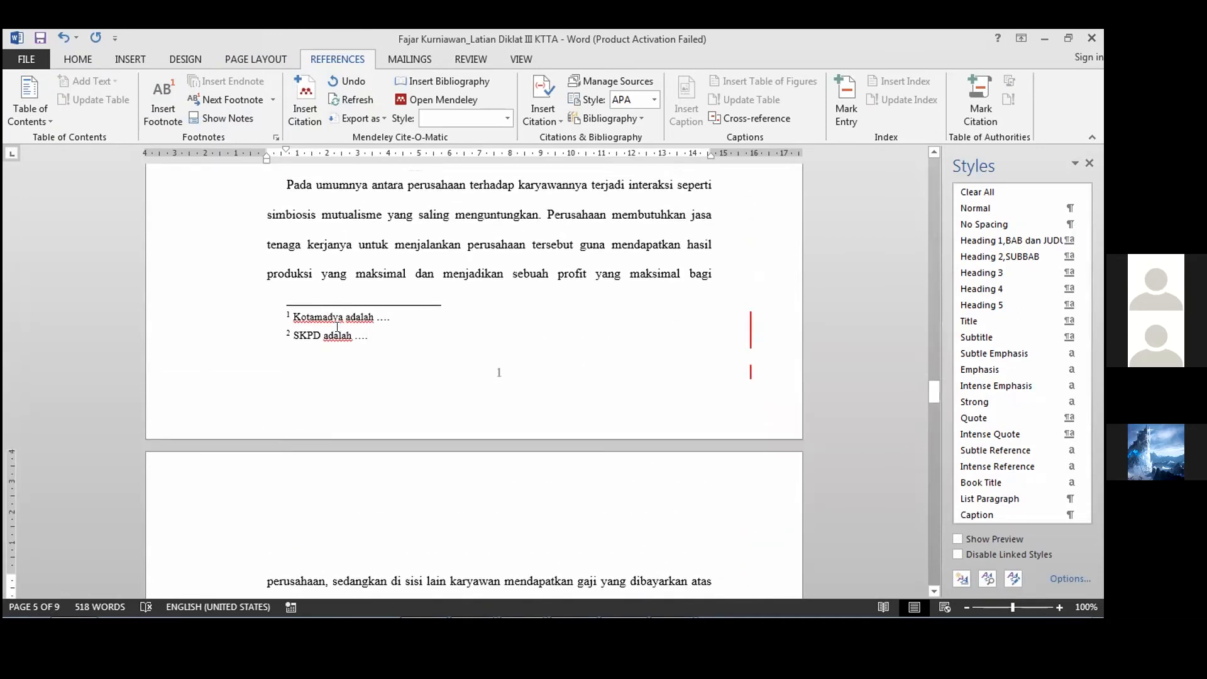
pyautogui.moveTo(369, 337); pyautogui.dragTo(275, 314)
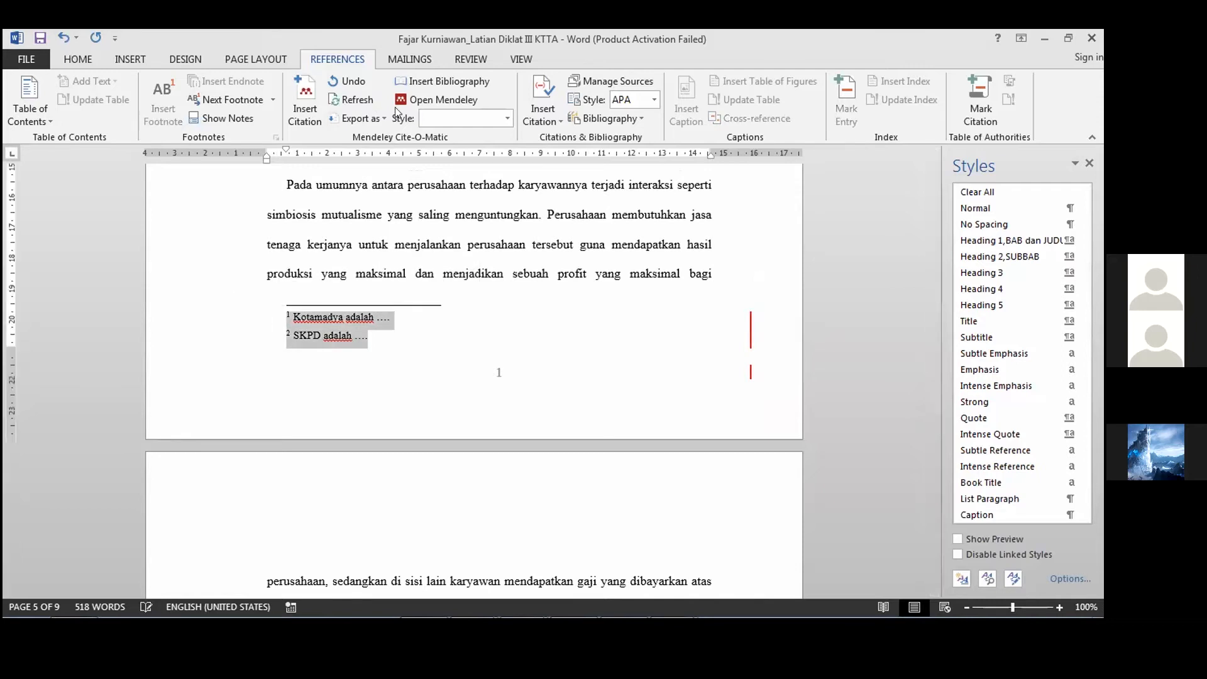
pyautogui.scroll(4, 385, 103)
pyautogui.click(436, 112)
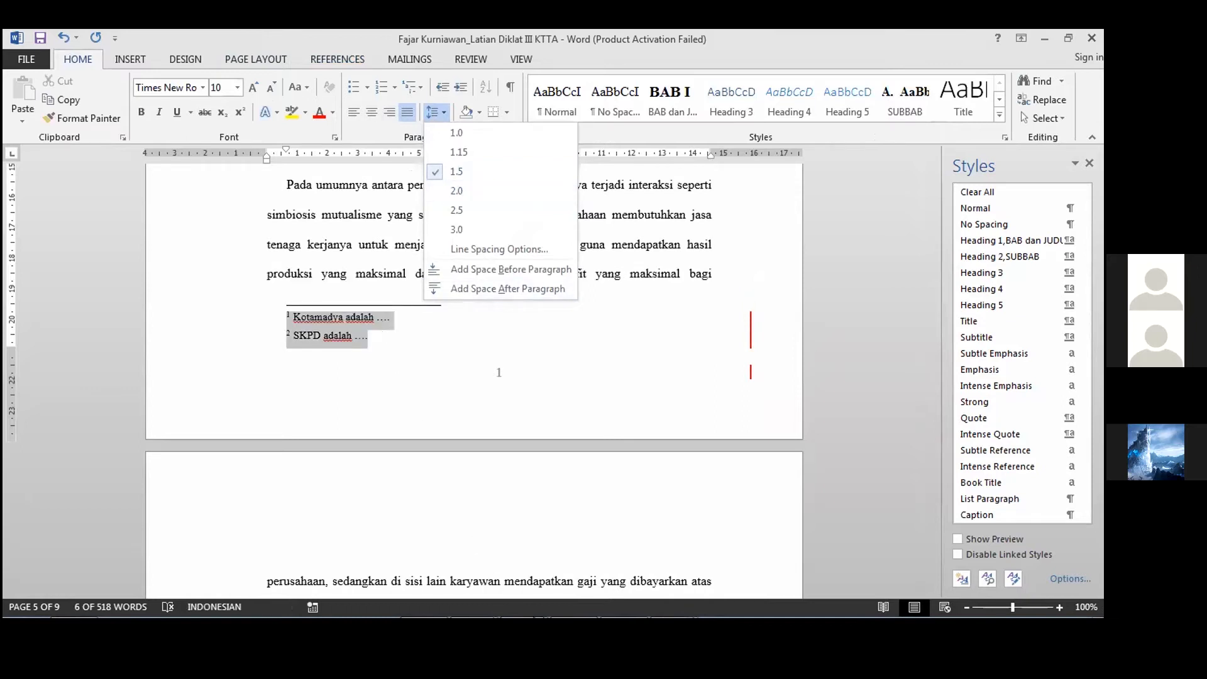
pyautogui.moveTo(473, 613)
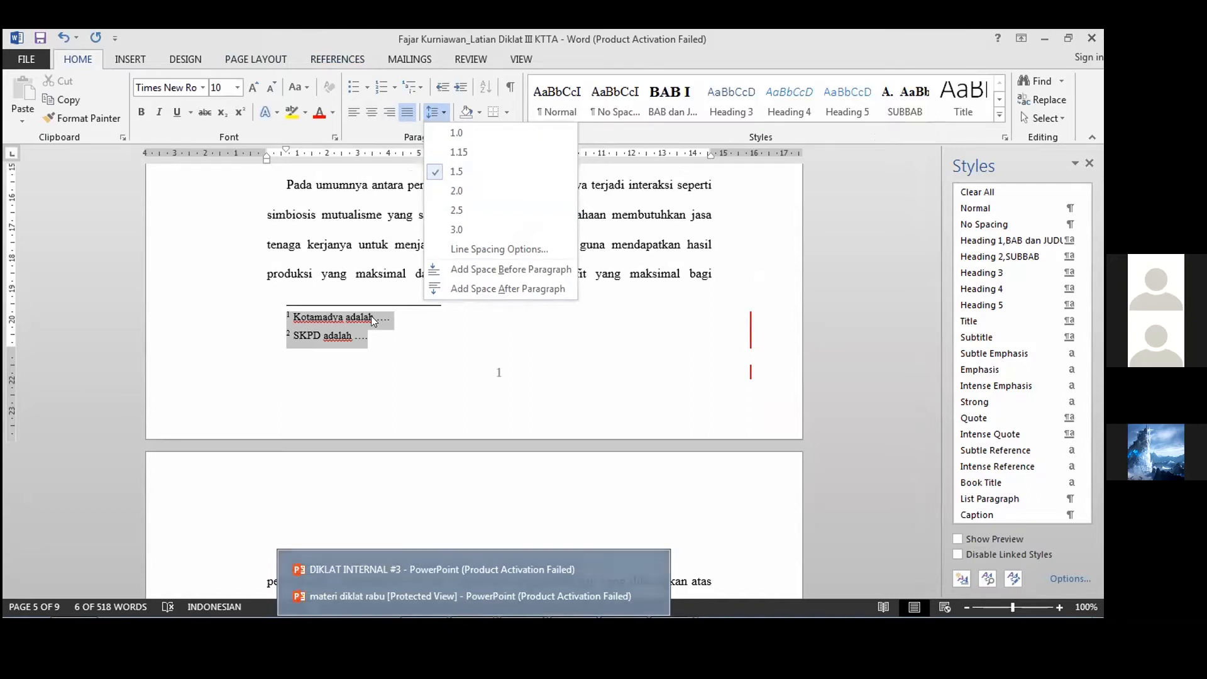
# Step: Set the font size of the two selected footnotes to 12 and view the font colour choices without changing the colour
pyautogui.click(254, 88)
pyautogui.click(253, 88)
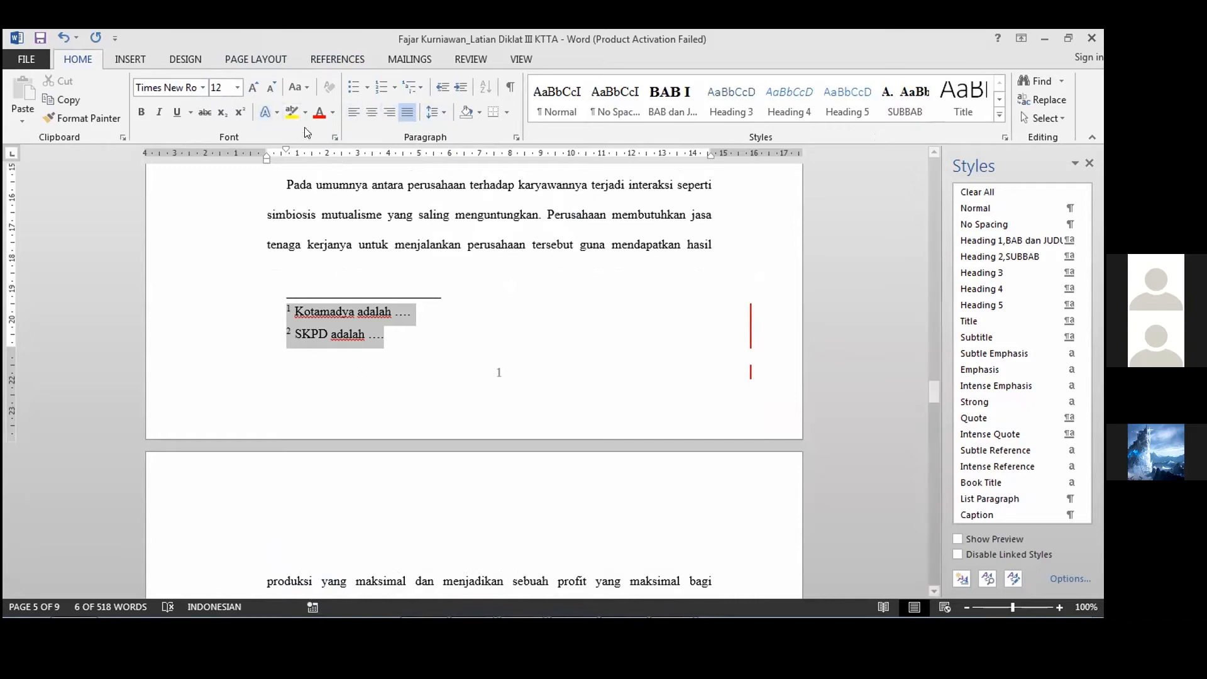
pyautogui.click(332, 114)
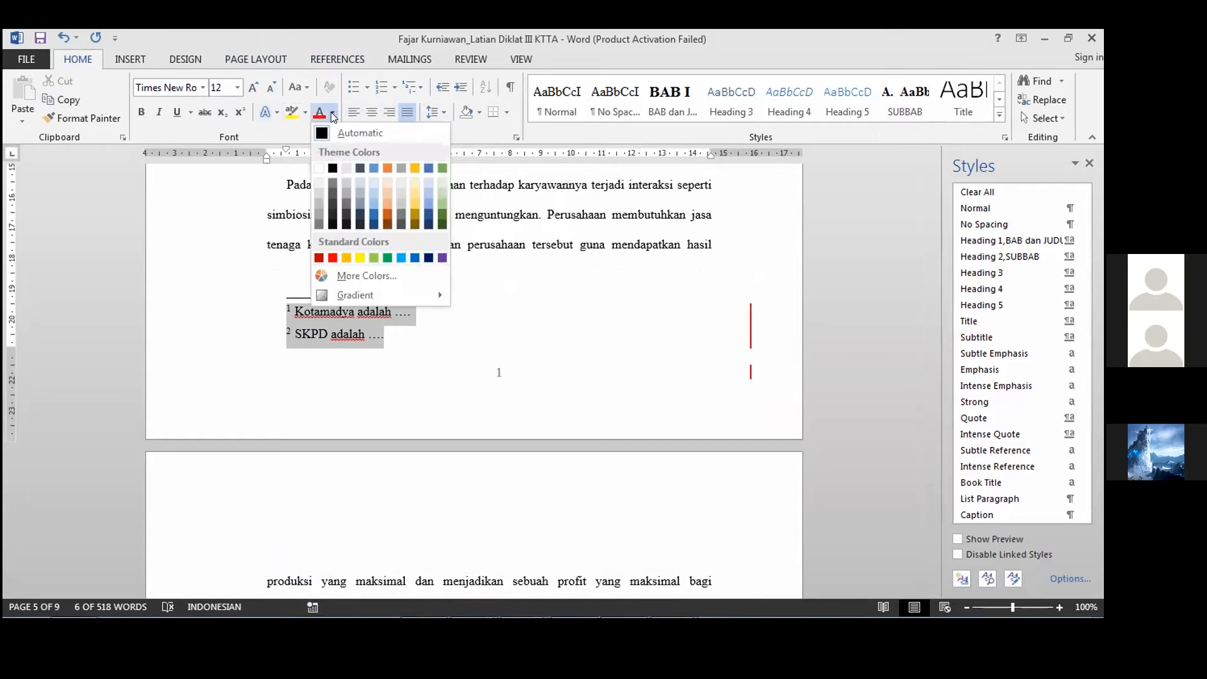
pyautogui.click(331, 113)
pyautogui.click(458, 328)
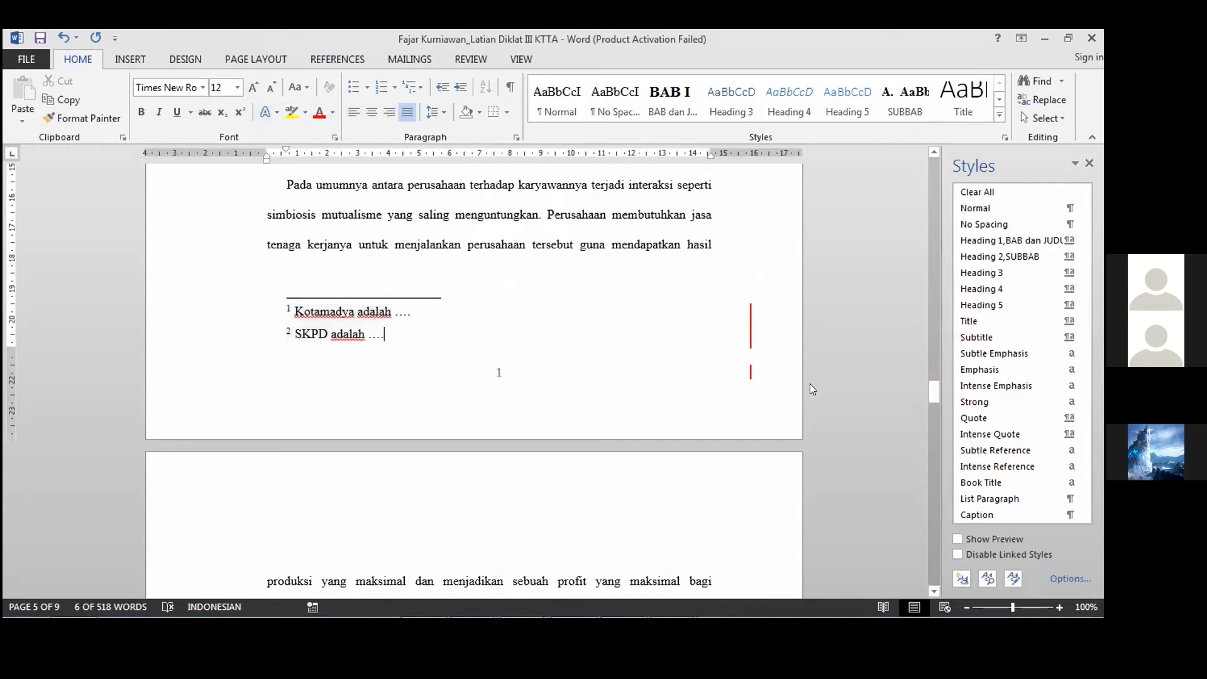
# Step: Place the cursor in the "SKPD" footnote and, after viewing the table of contents page, jump to the footnote's reference in the text
pyautogui.moveTo(933, 390); pyautogui.dragTo(931, 387)
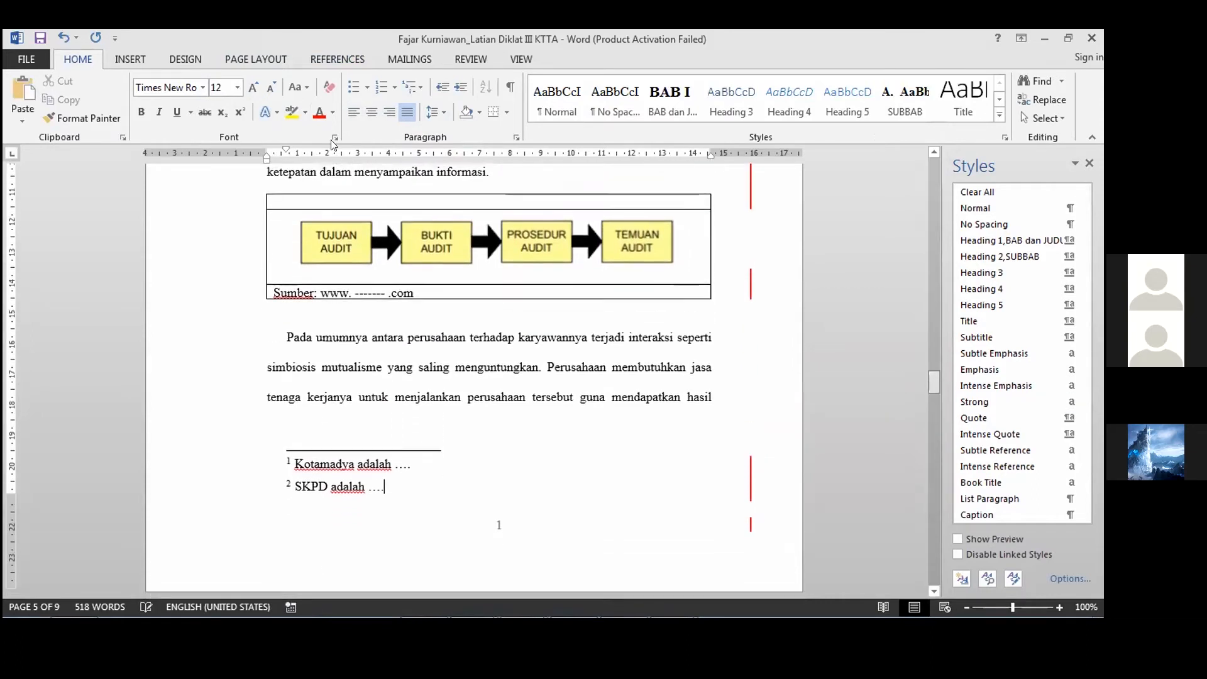
pyautogui.click(322, 61)
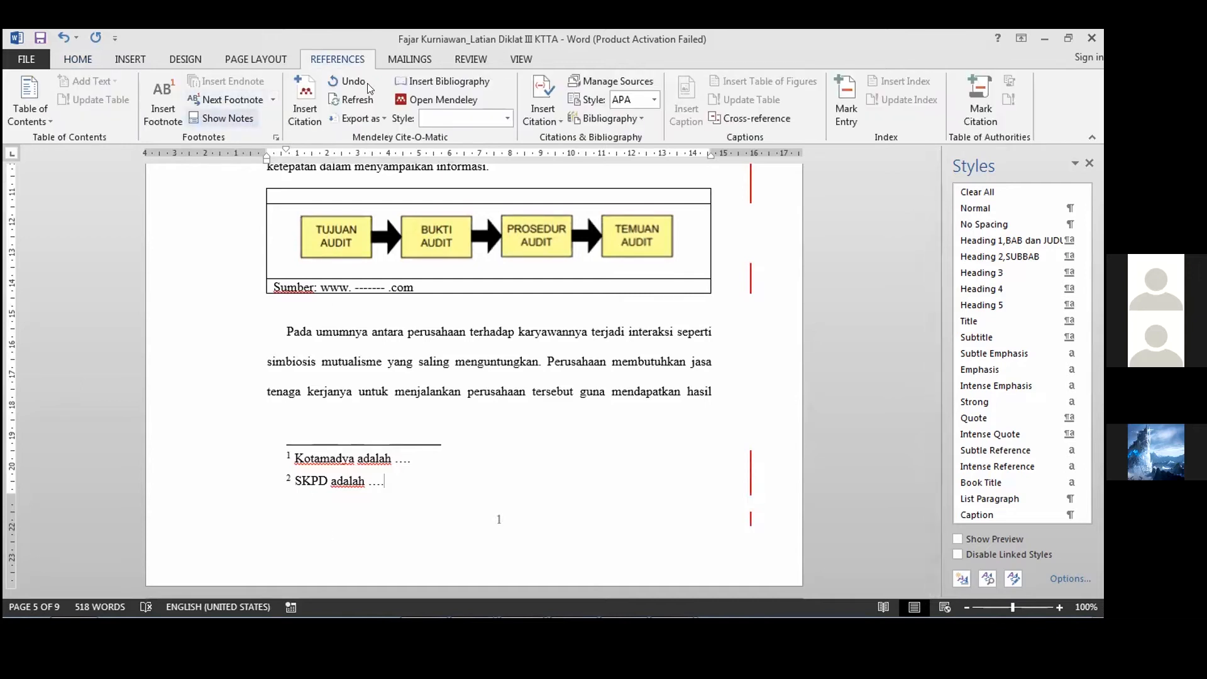
pyautogui.click(298, 480)
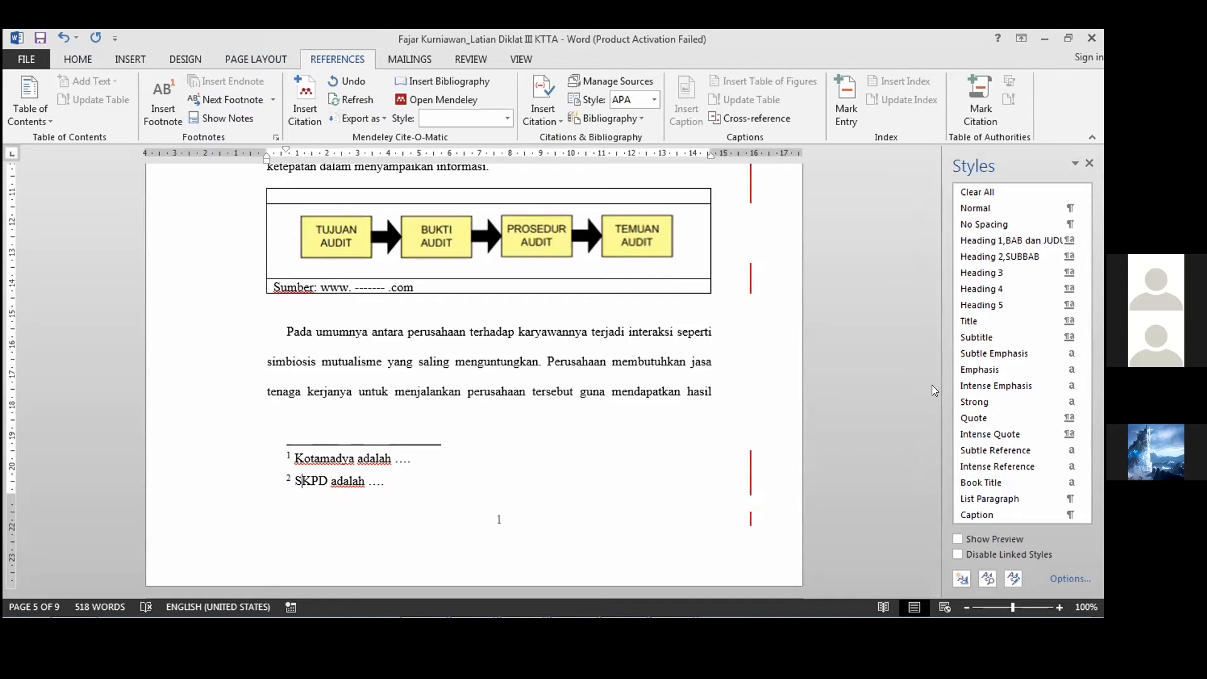
pyautogui.click(934, 274)
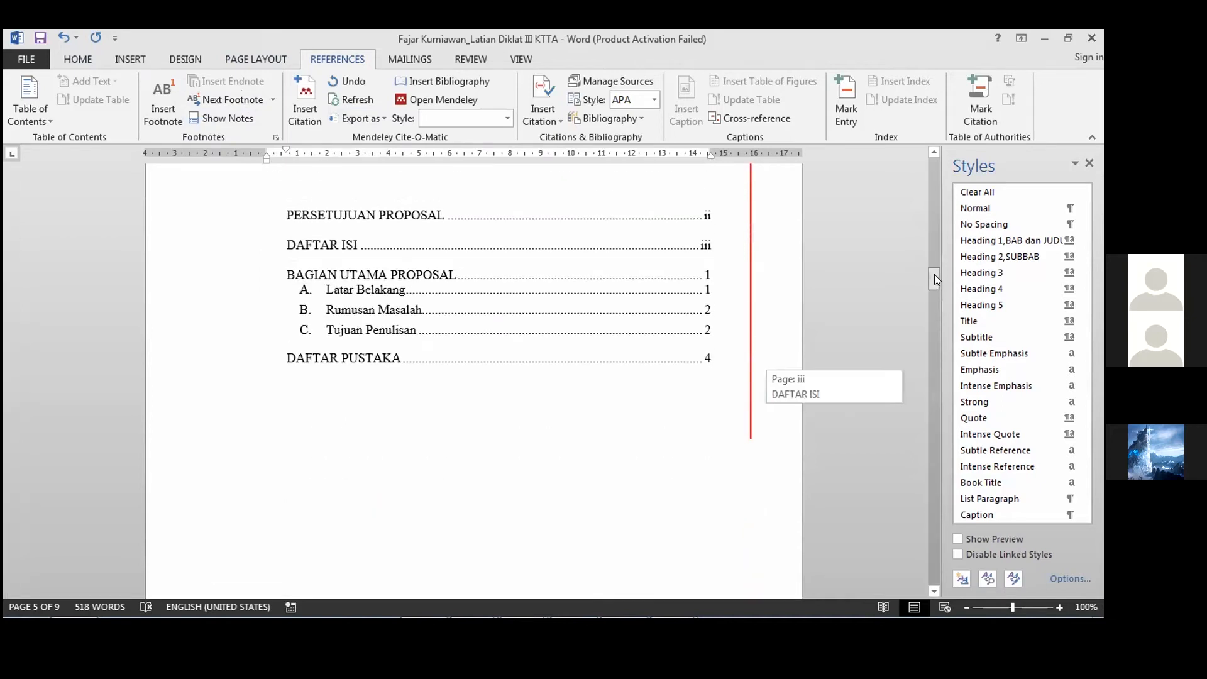
pyautogui.moveTo(934, 275); pyautogui.dragTo(934, 269)
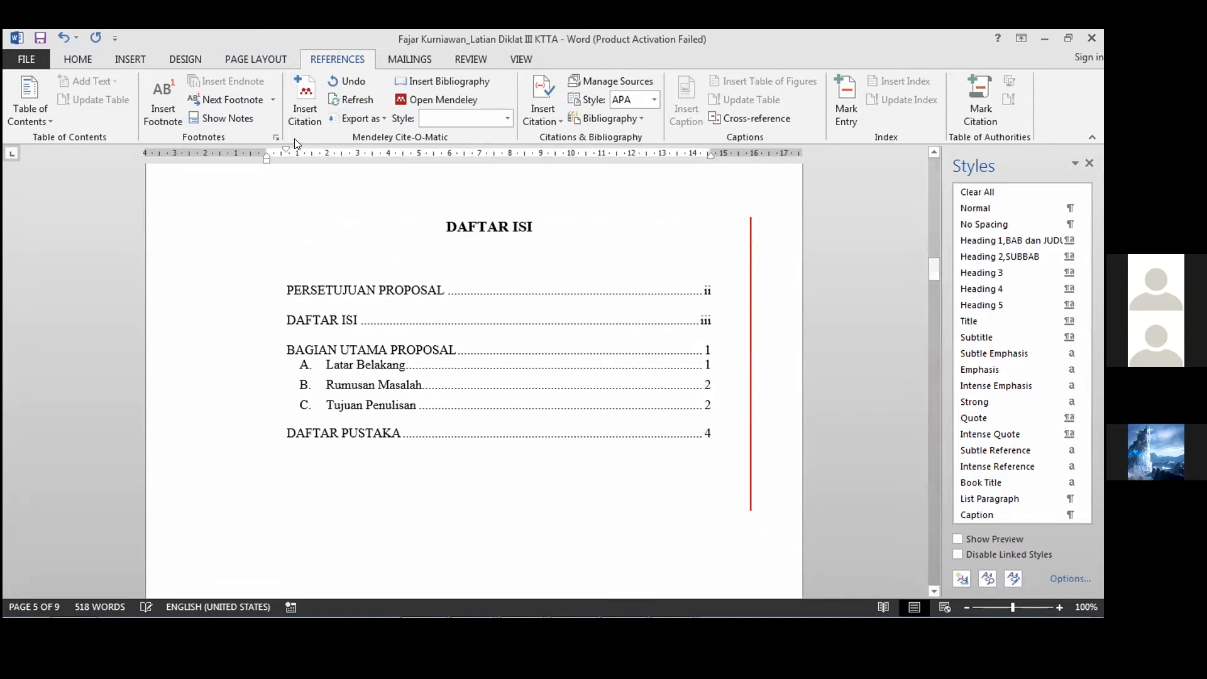
pyautogui.click(218, 119)
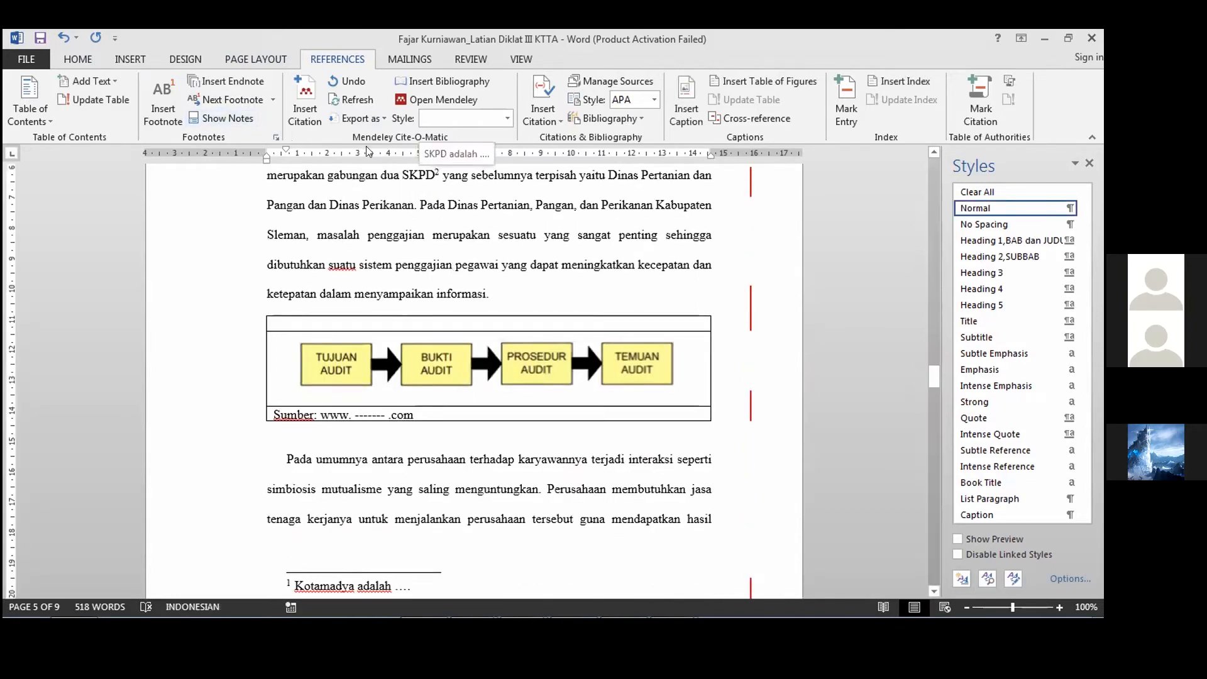
# Step: Use Show Notes to switch back and forth between the "SKPD" reference and its footnote, ending at the footnote
pyautogui.click(237, 118)
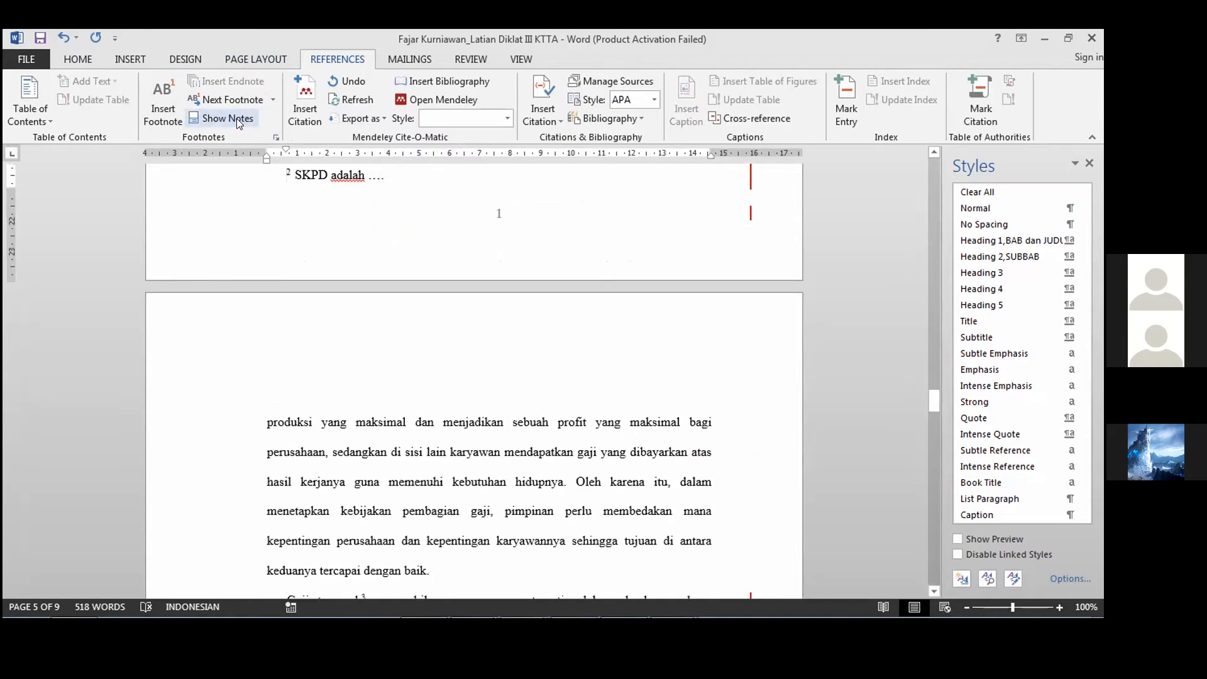
pyautogui.click(236, 118)
pyautogui.click(235, 118)
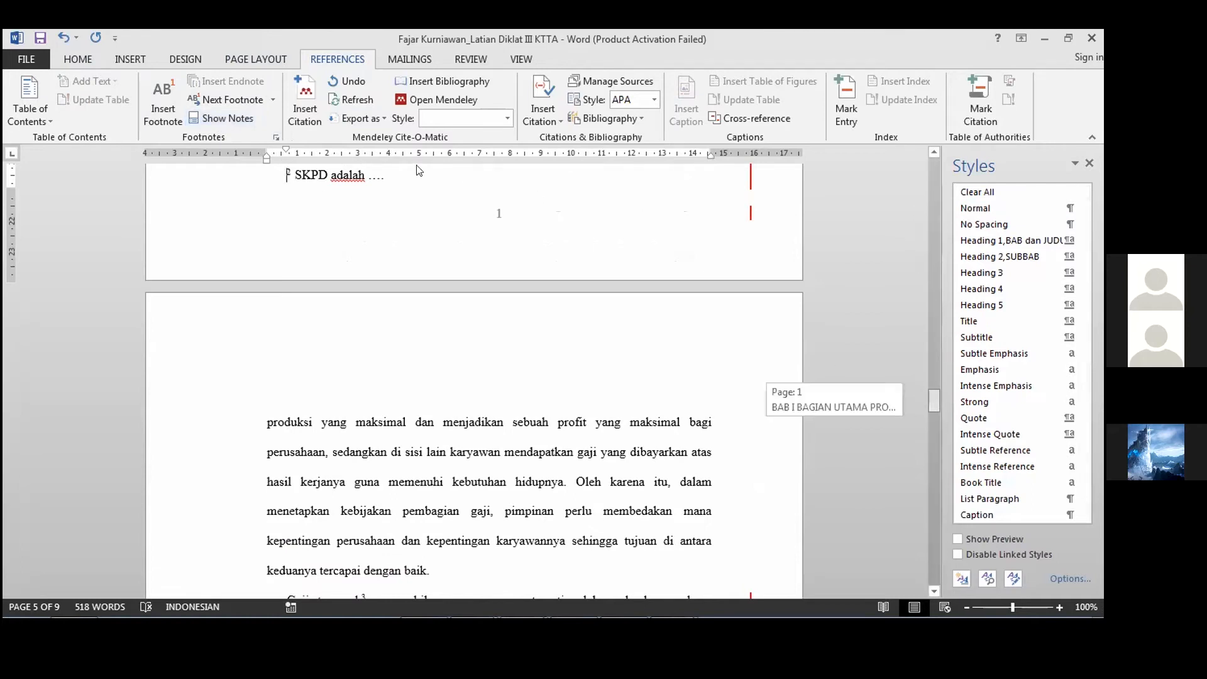
# Step: Step back from the "SKPD" footnote to the previous footnote and forward again using Previous Footnote and Next Footnote
pyautogui.scroll(7, 934, 401)
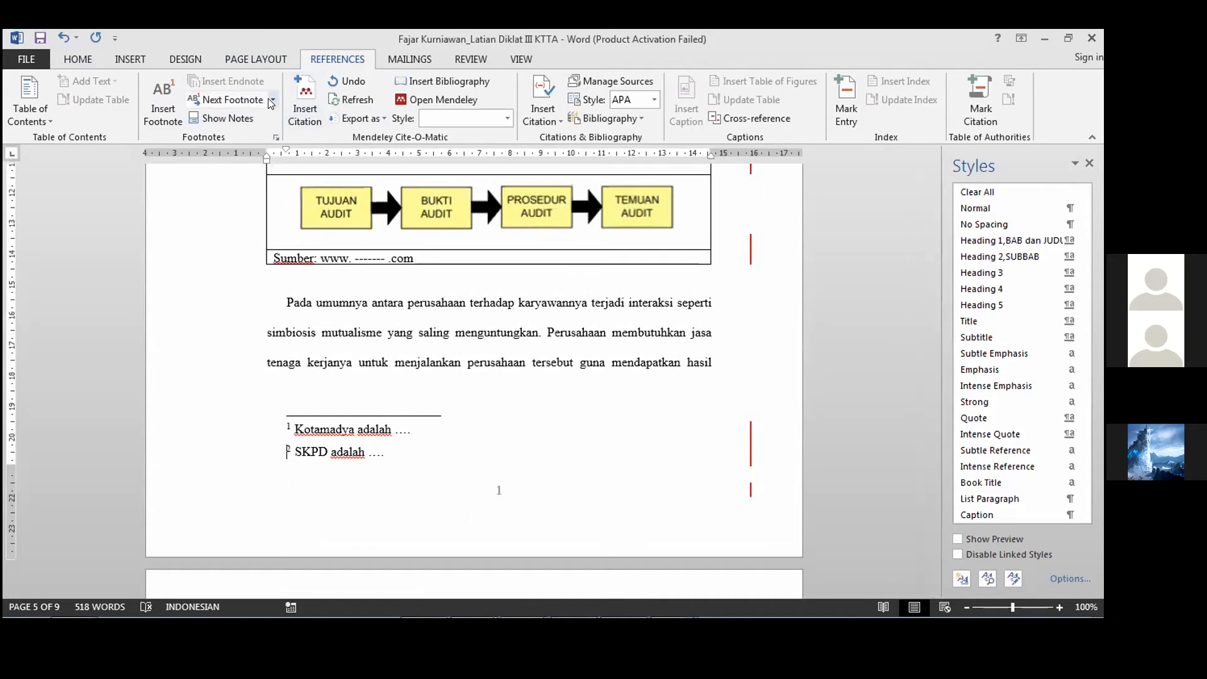
pyautogui.click(271, 101)
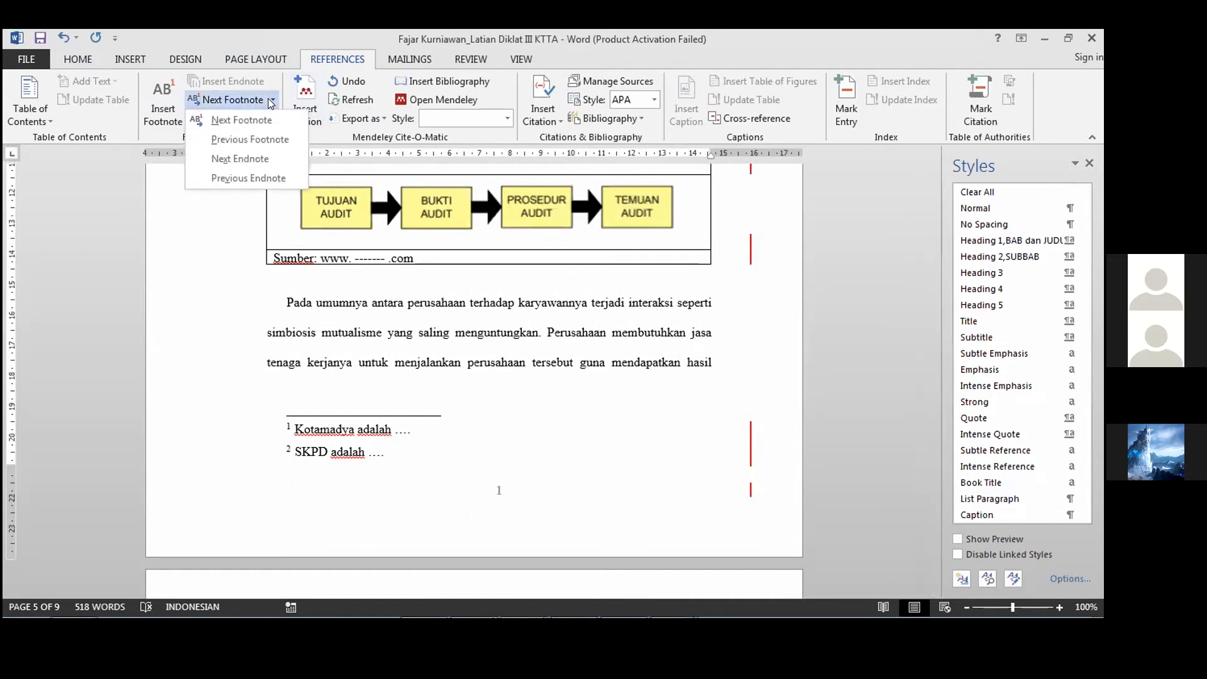
pyautogui.click(252, 139)
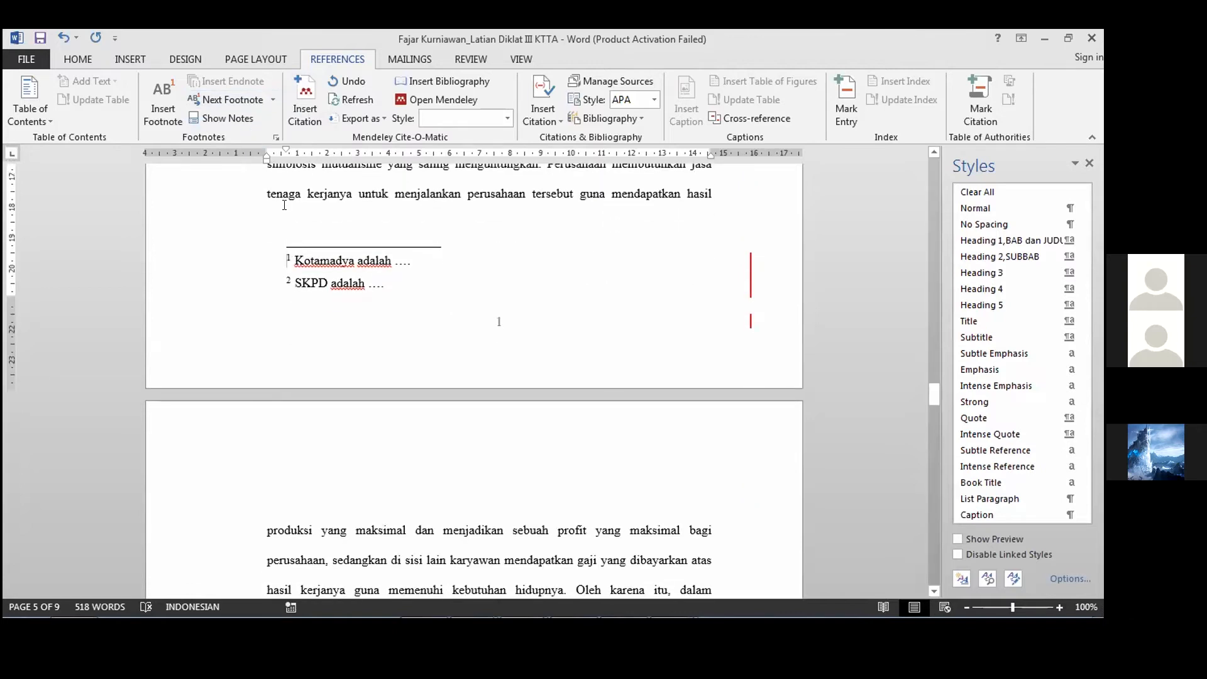
pyautogui.click(269, 98)
pyautogui.click(262, 119)
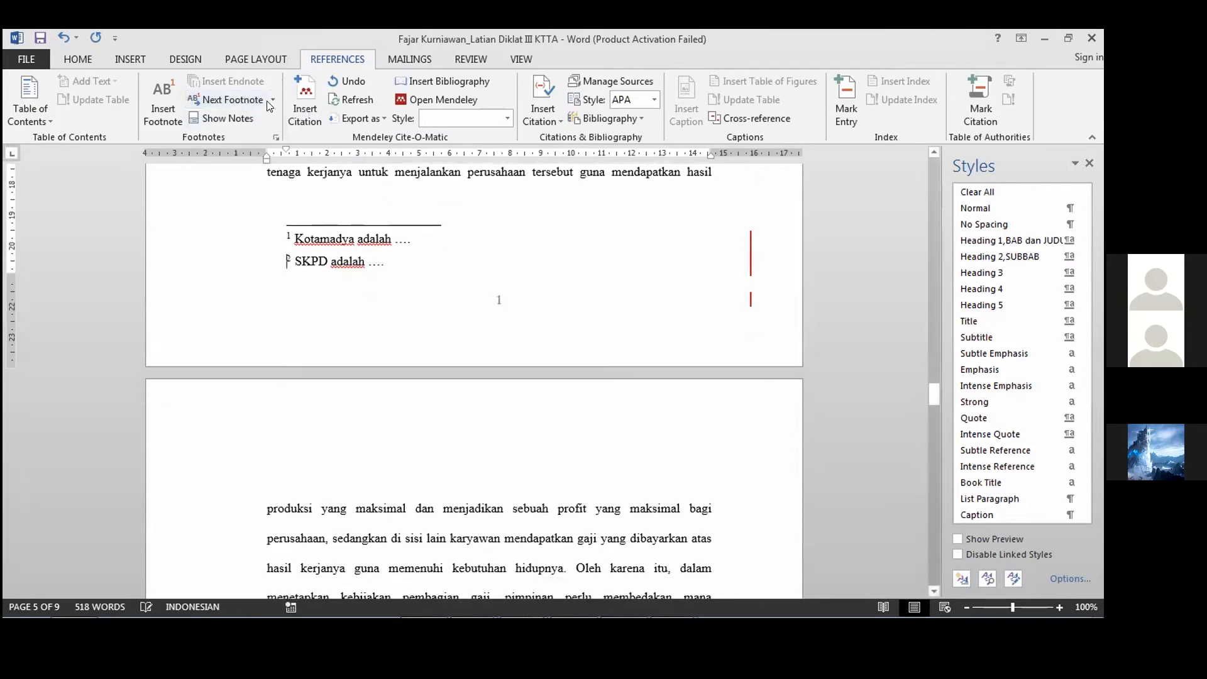
pyautogui.click(270, 100)
pyautogui.click(242, 119)
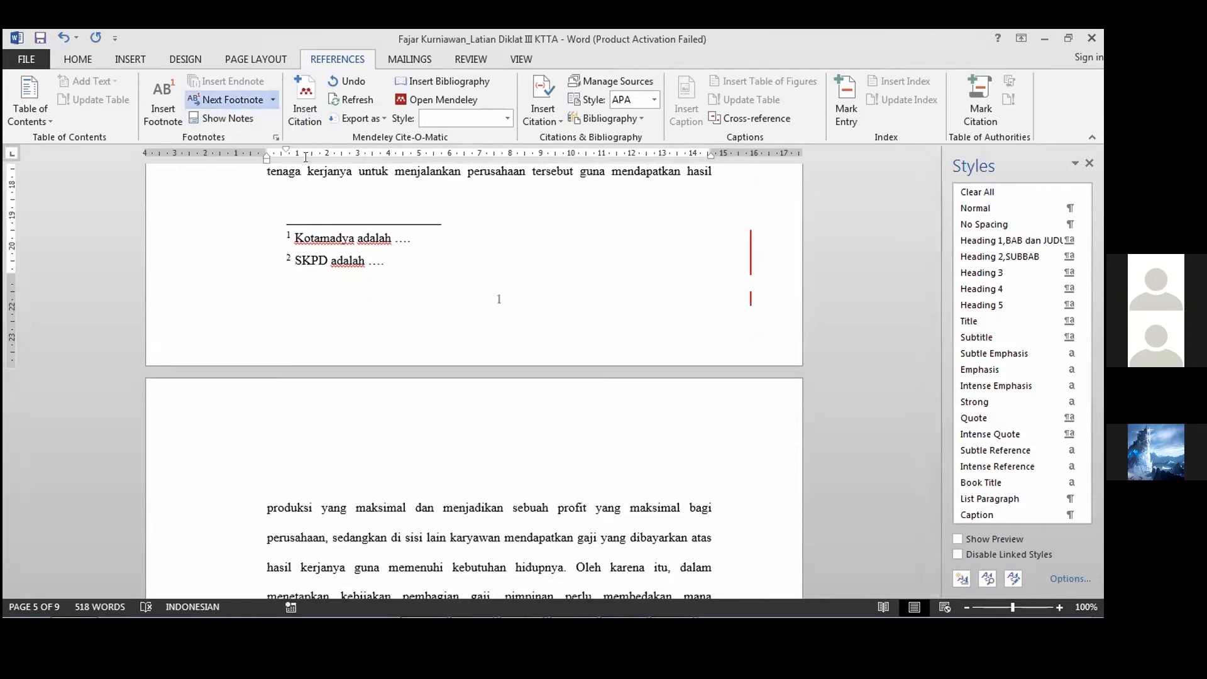
pyautogui.moveTo(936, 446); pyautogui.dragTo(933, 408)
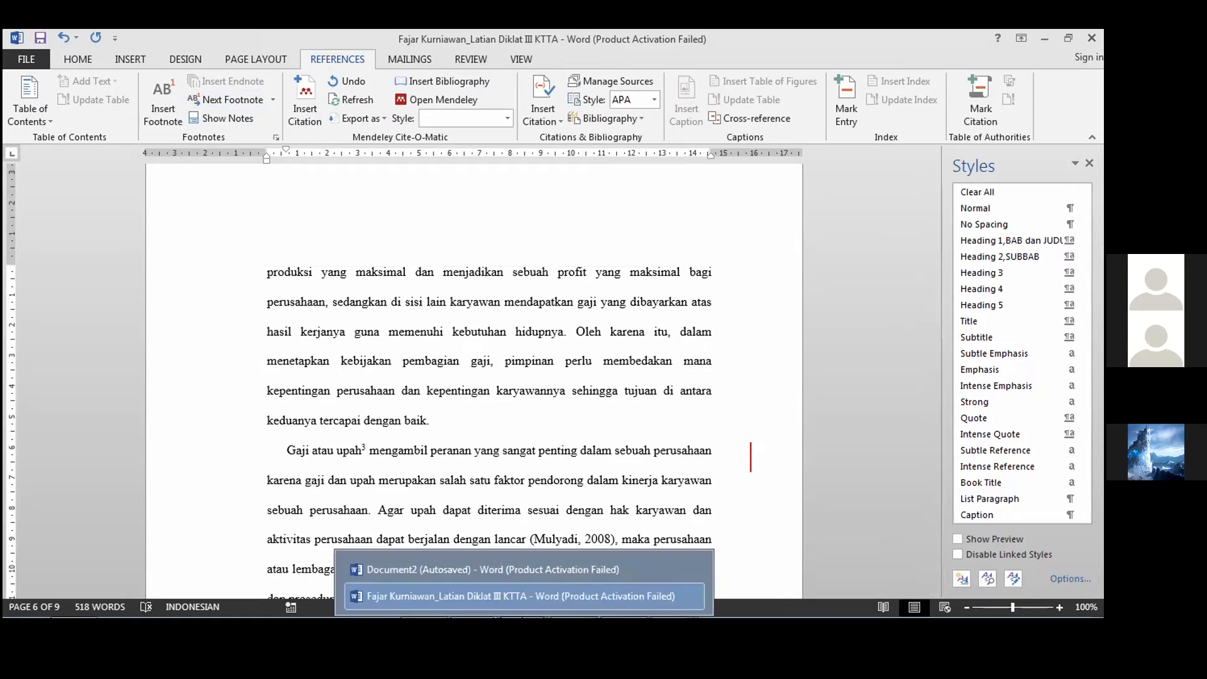
# Step: Switch to the guidelines PDF in Nitro Reader and read section 1.14 Daftar Tabel through the "daftar tabel" search results
pyautogui.moveTo(473, 628)
pyautogui.click(525, 628)
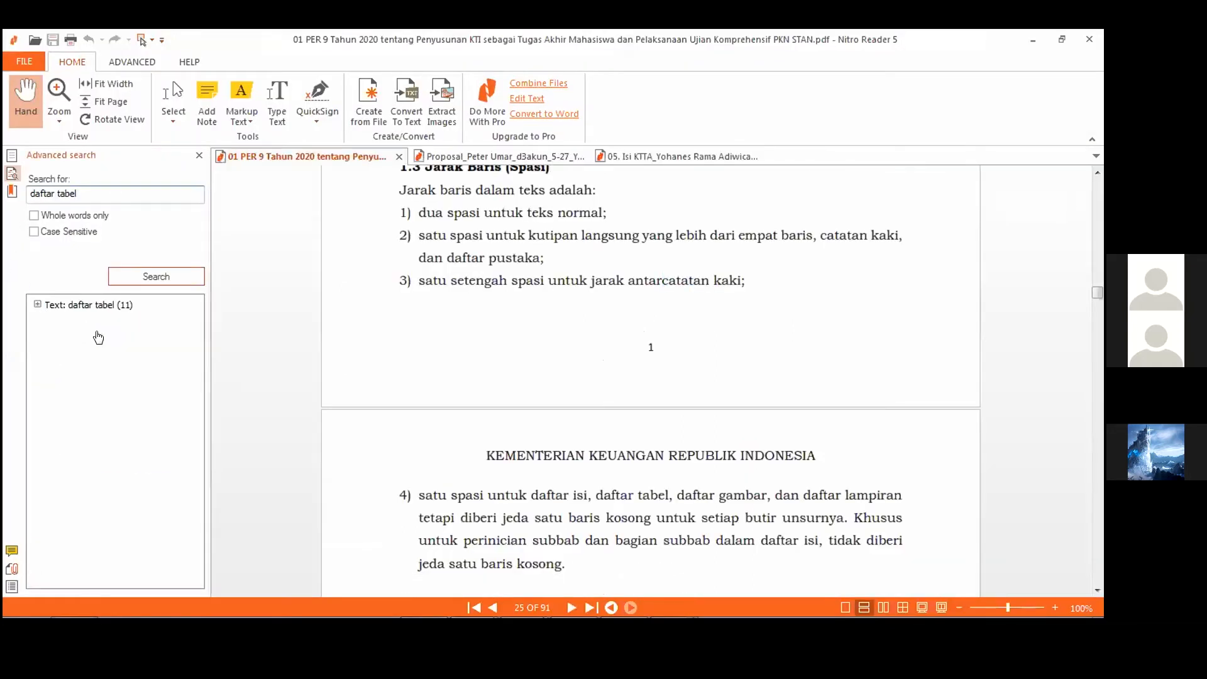
pyautogui.click(91, 321)
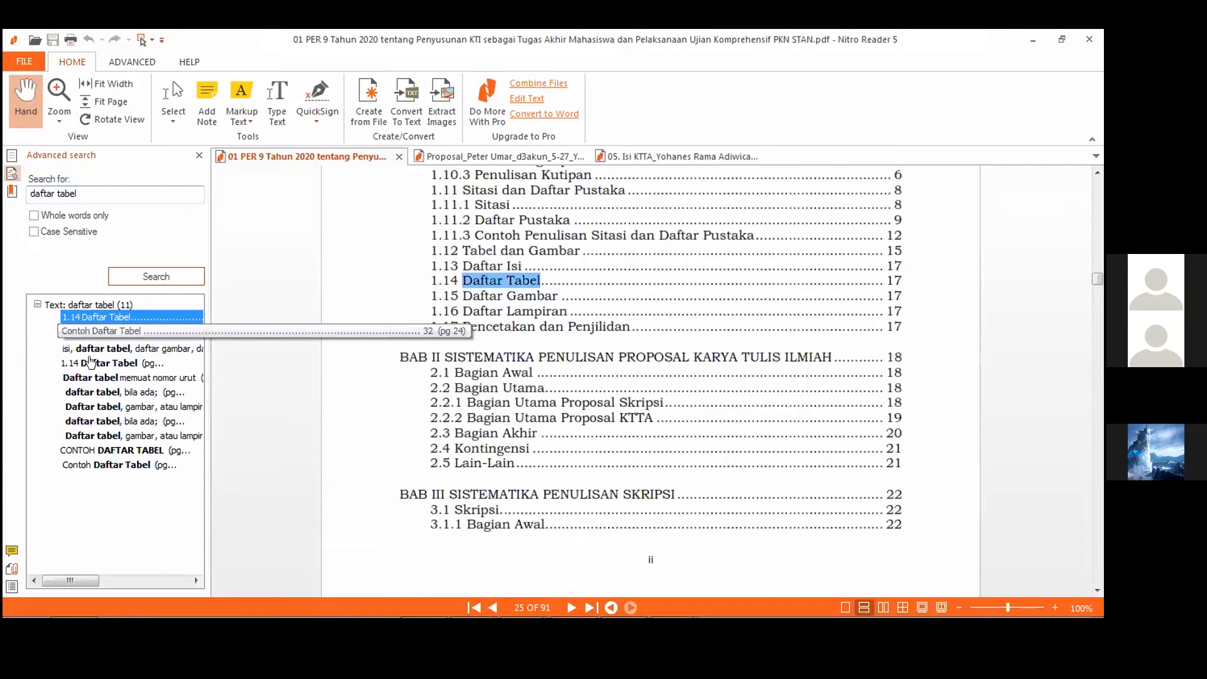
pyautogui.click(90, 349)
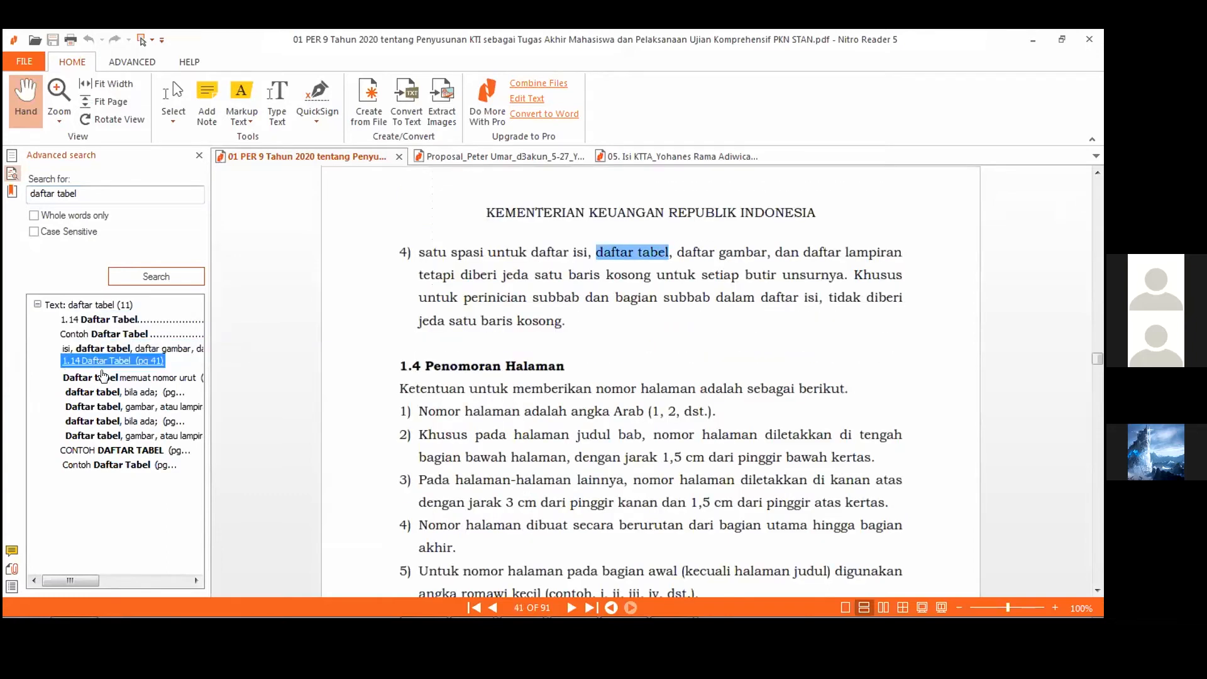
pyautogui.click(95, 362)
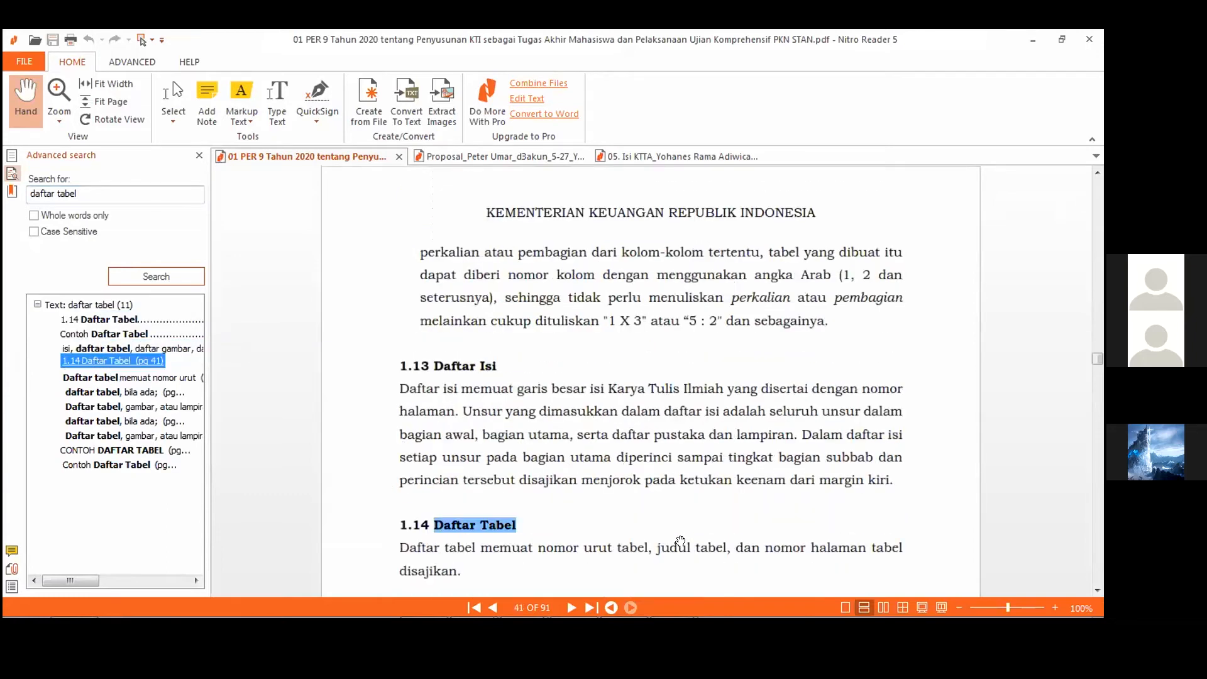
pyautogui.click(1097, 590)
pyautogui.click(1097, 590)
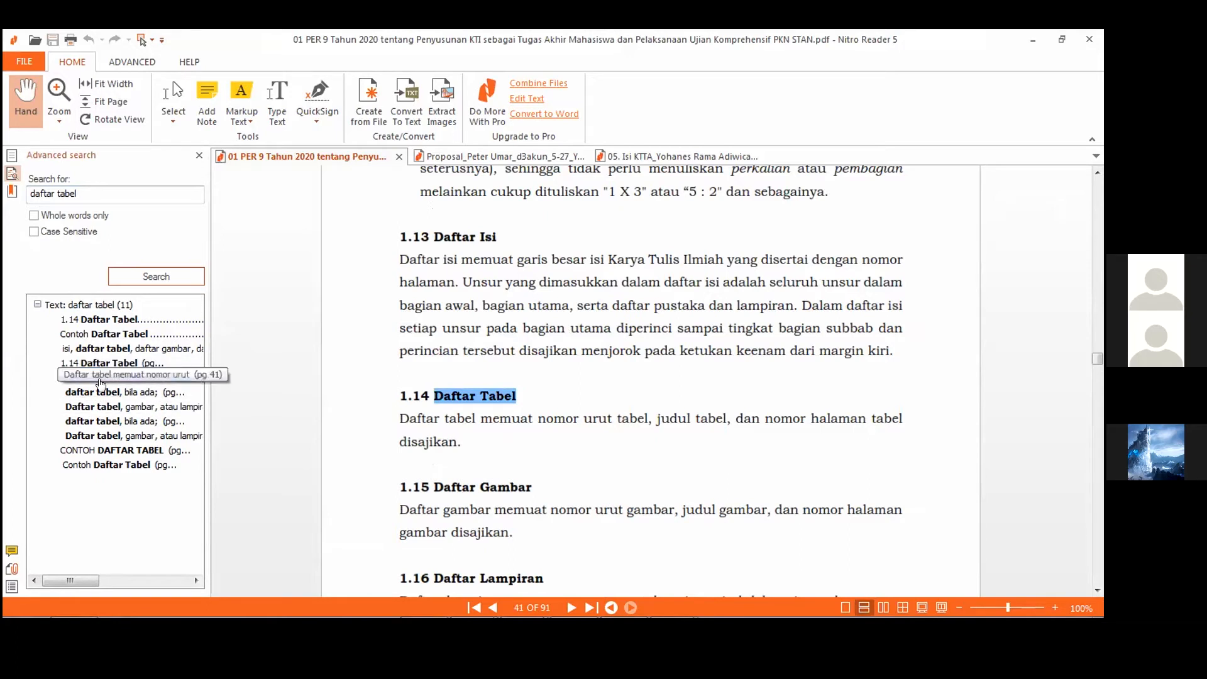
# Step: Check the "daftar tabel" search results on pages 46 and 51 for when a list of tables is required
pyautogui.click(99, 392)
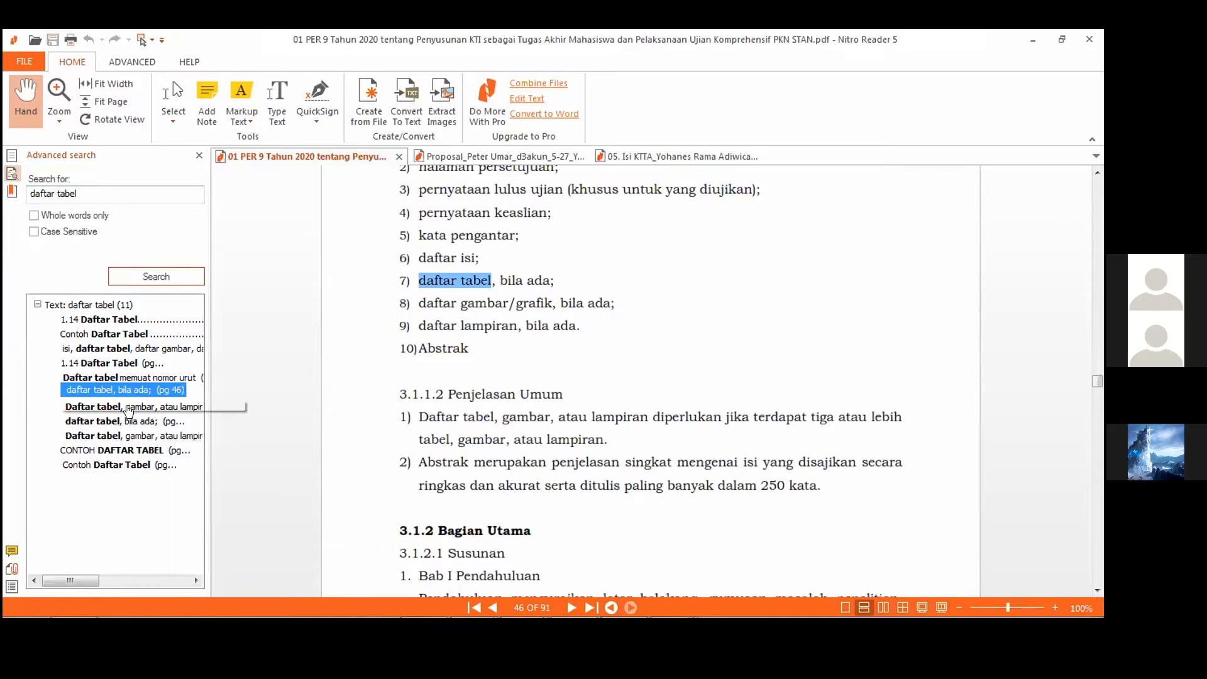
pyautogui.click(126, 410)
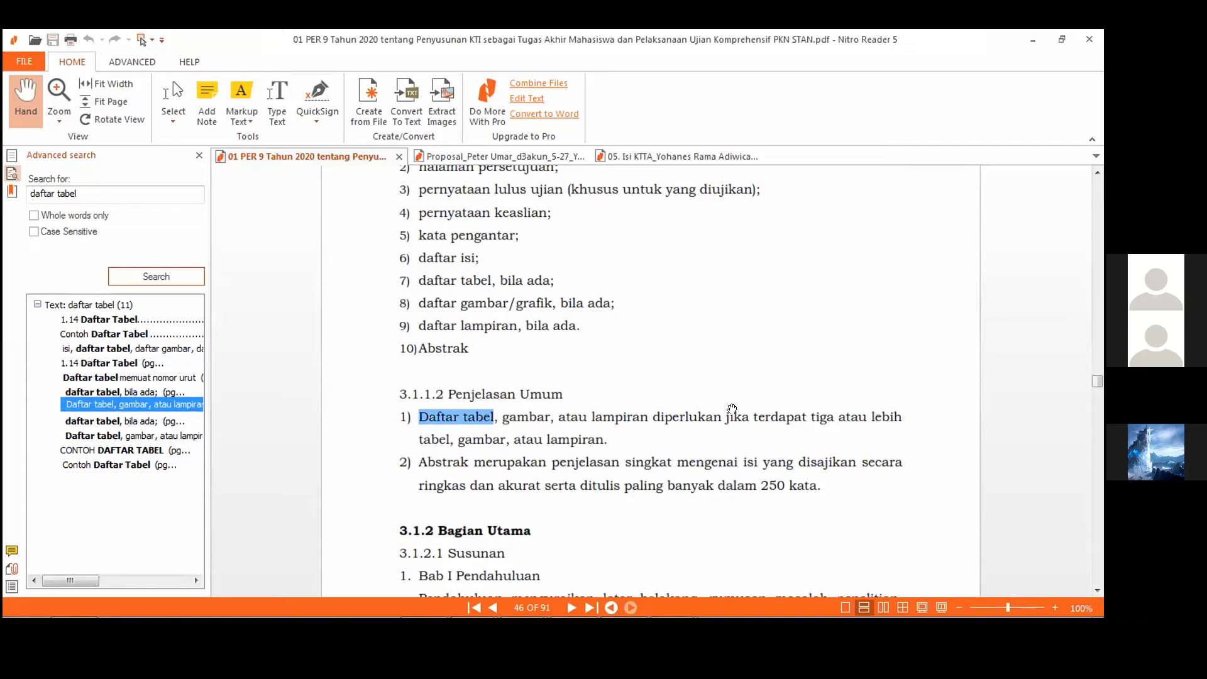
pyautogui.moveTo(191, 402); pyautogui.dragTo(130, 420)
pyautogui.click(129, 421)
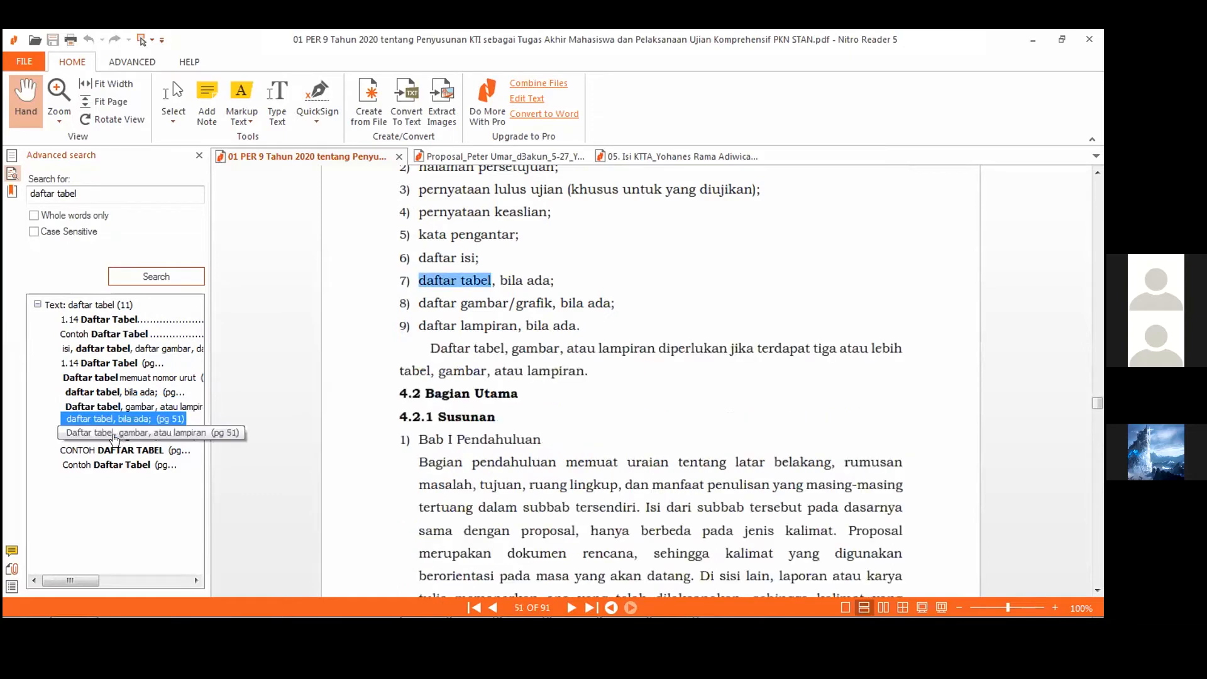
# Step: Examine the sample Daftar Tabel on page 56 and the sample Daftar Gambar on the following page
pyautogui.click(114, 434)
pyautogui.click(114, 450)
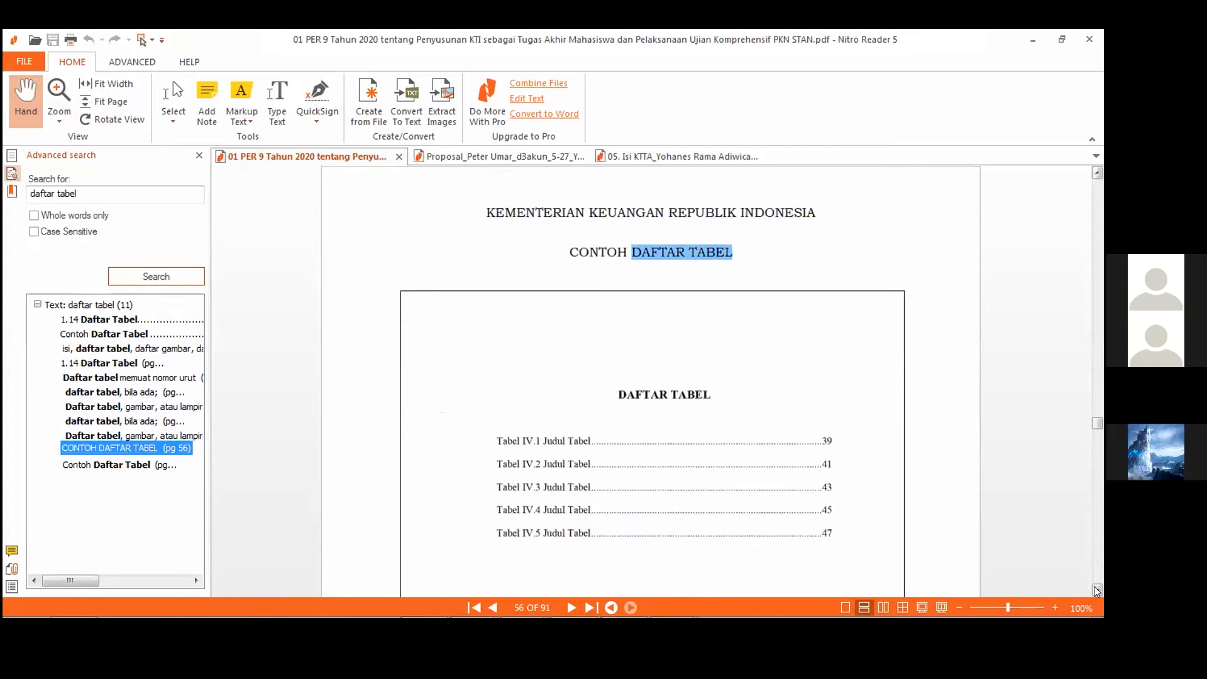
pyautogui.scroll(-5, 1096, 592)
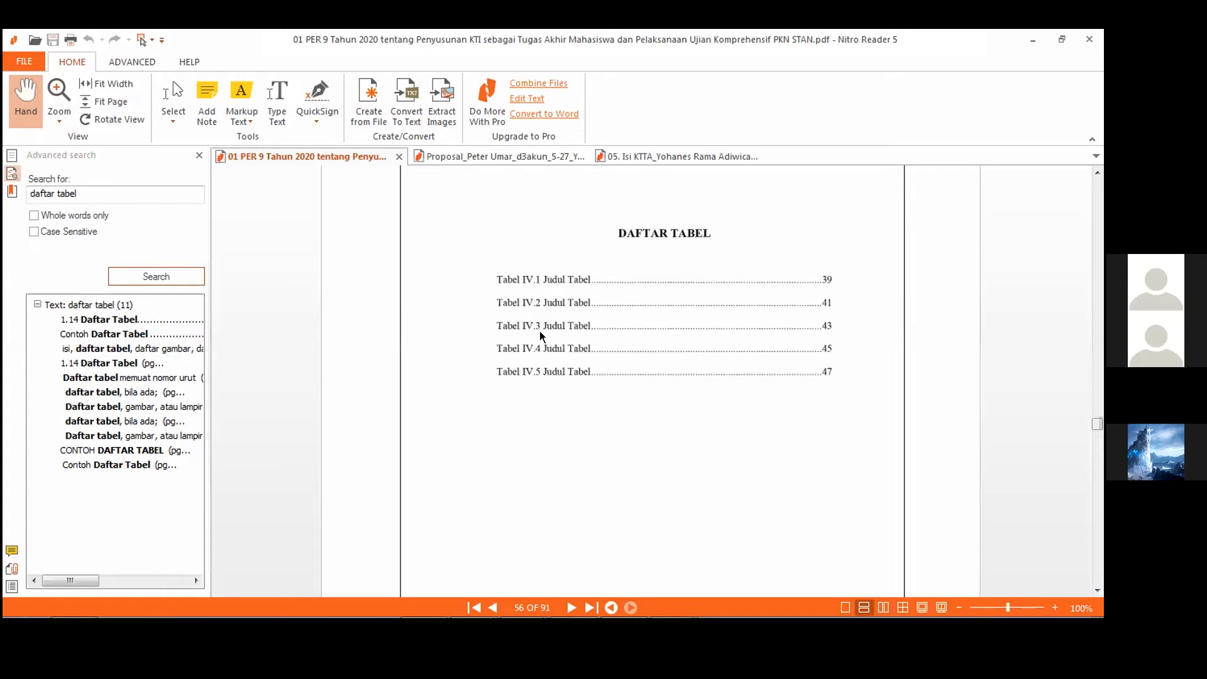
pyautogui.click(1097, 589)
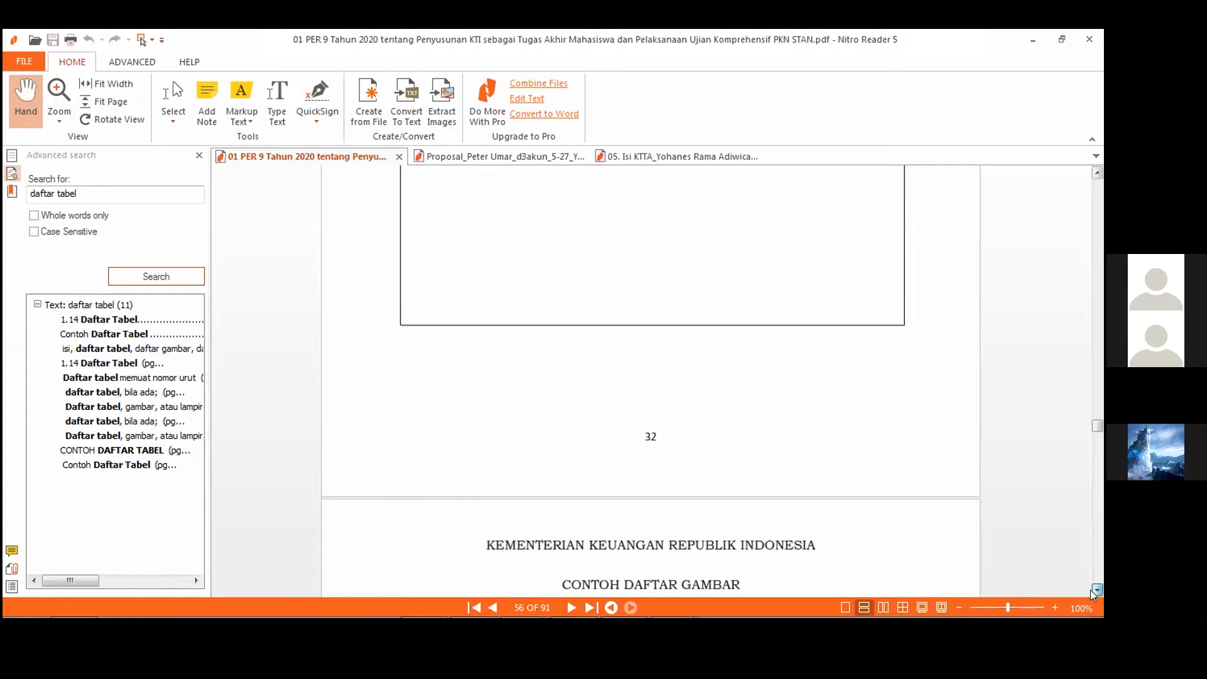
pyautogui.click(1096, 590)
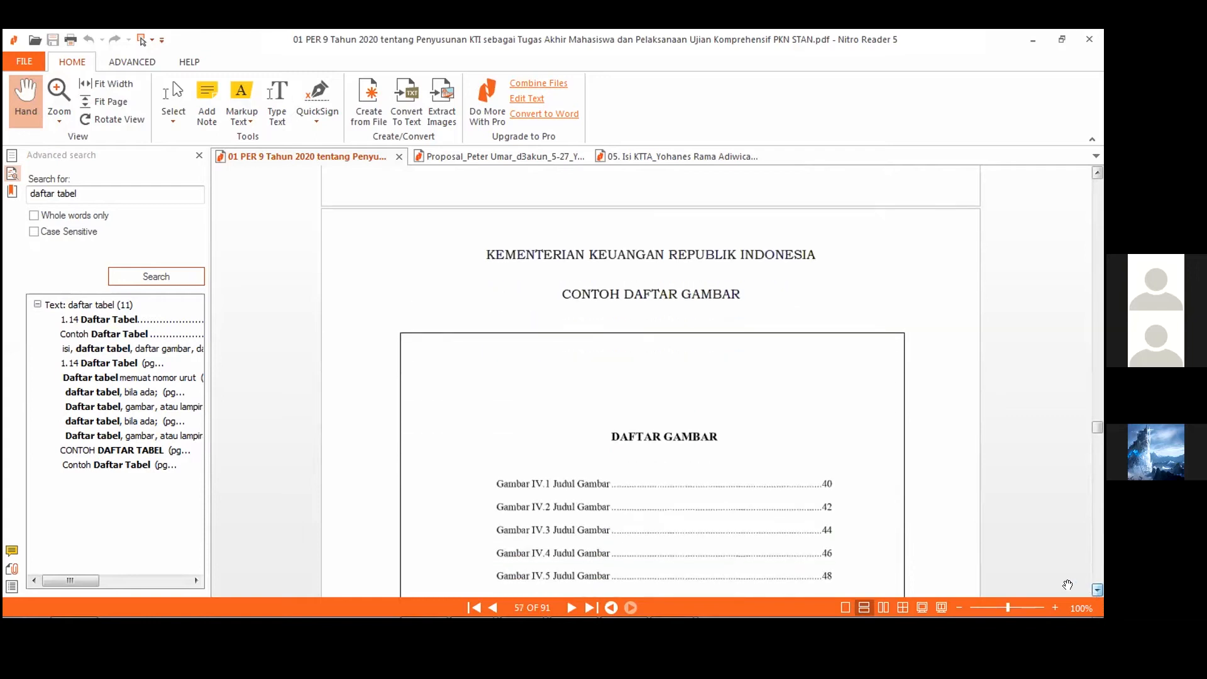
# Step: Go back through the sample pages to examine the sample Daftar Isi on page 54
pyautogui.click(1096, 173)
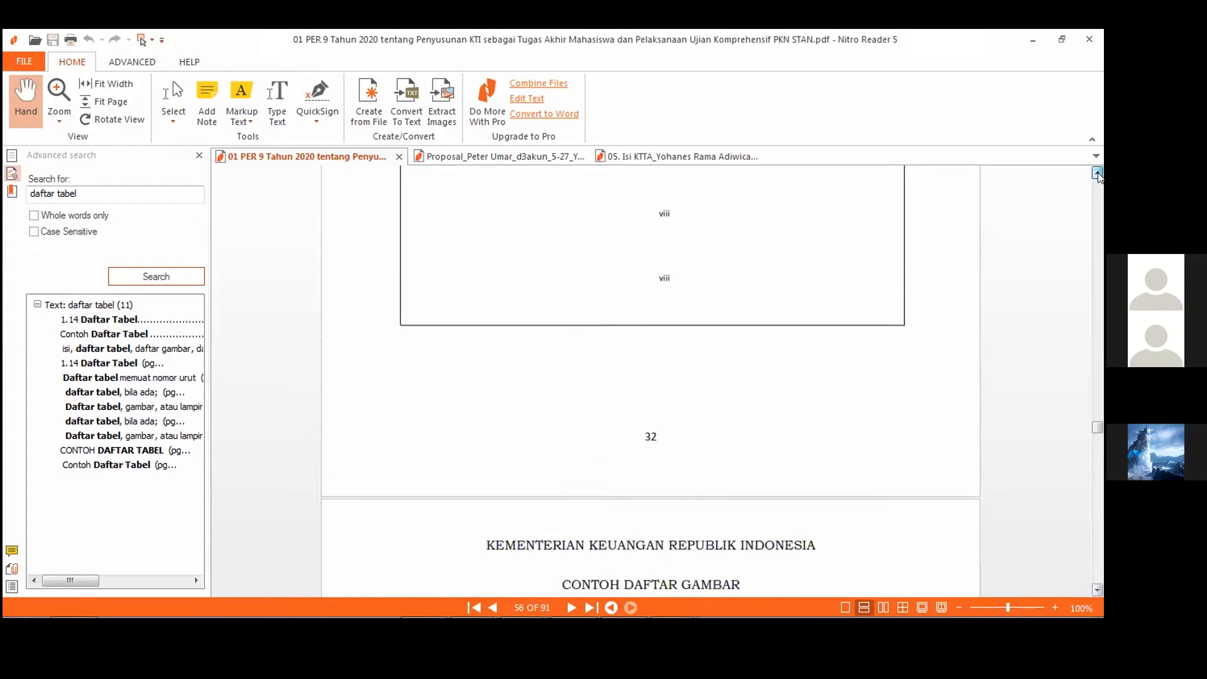
pyautogui.click(1097, 172)
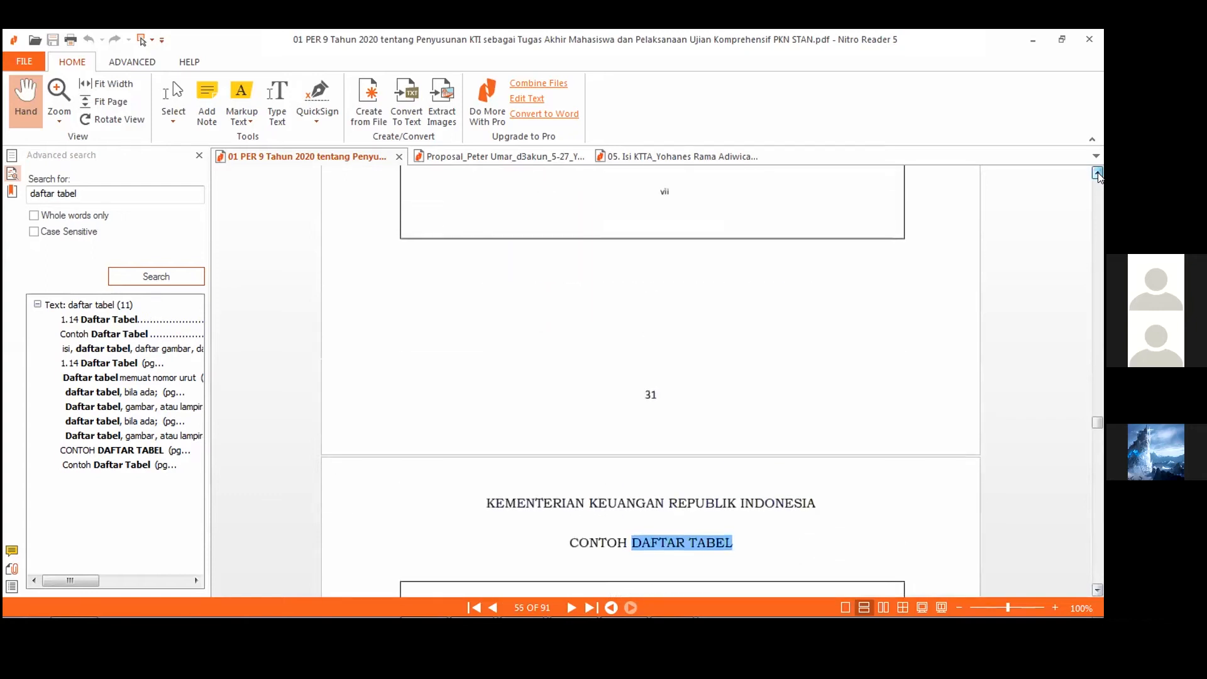
pyautogui.click(1097, 173)
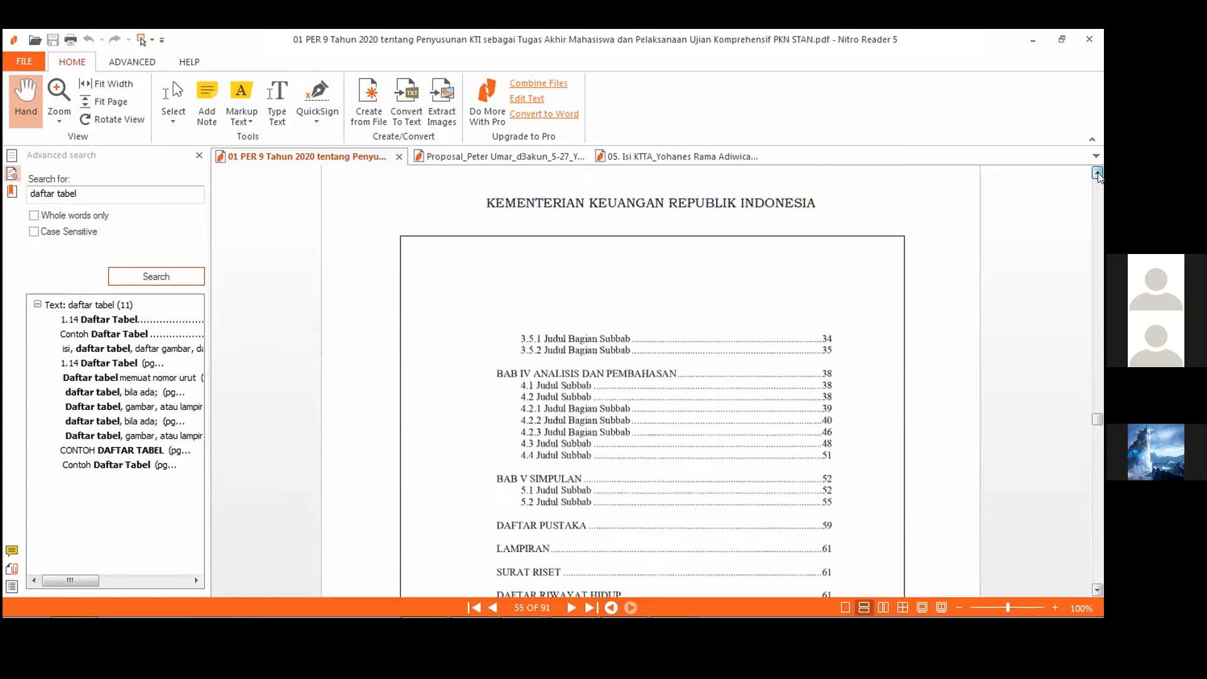
pyautogui.click(1097, 173)
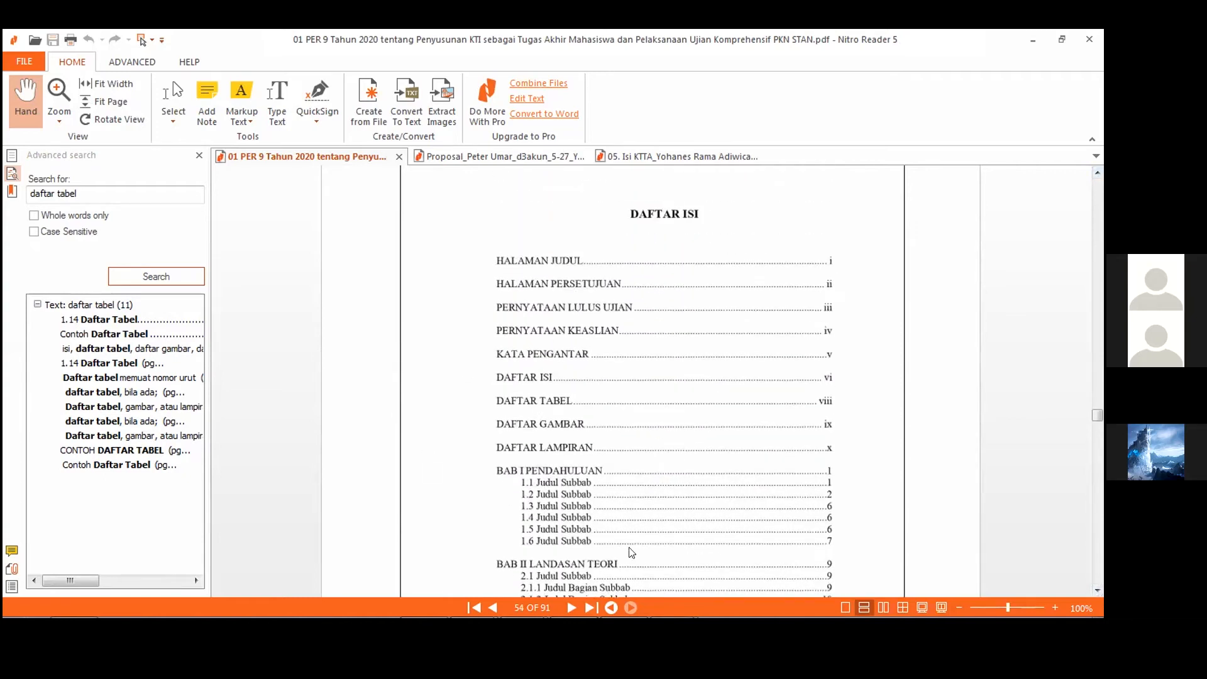
# Step: Switch to the Word proposal and add a Heading 1 title "DAFTAR TABEL" without "BAB I" on blank page 4, with an empty line below
pyautogui.click(527, 629)
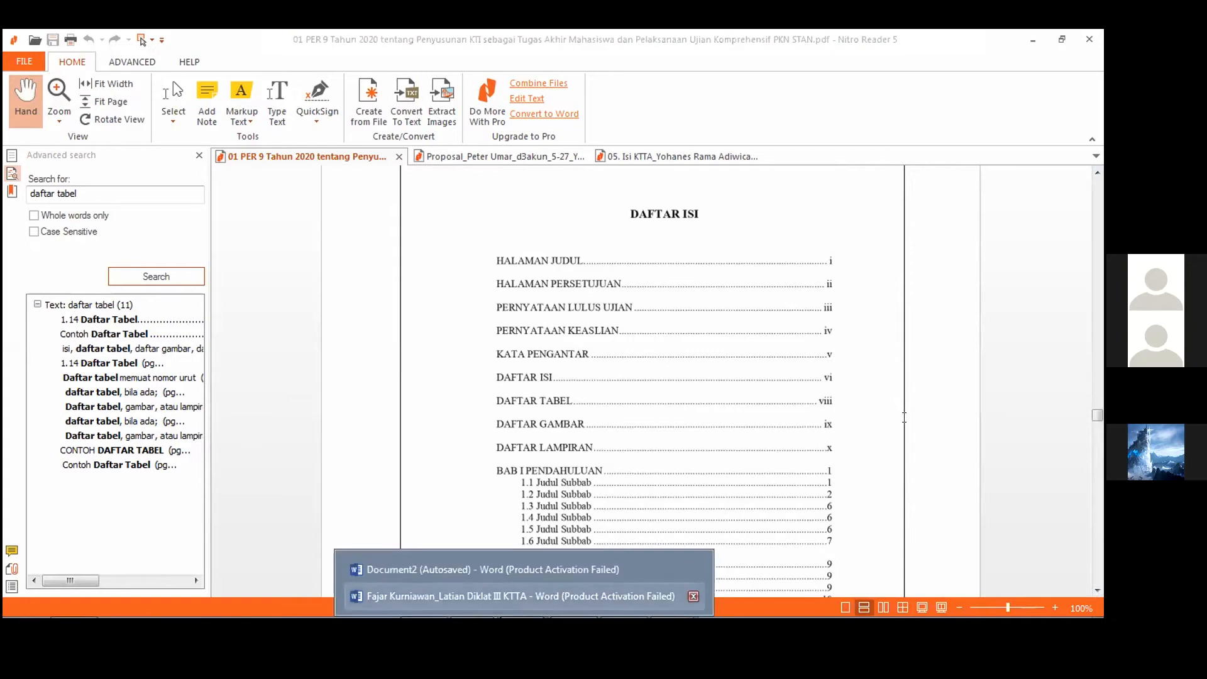
pyautogui.click(521, 596)
pyautogui.moveTo(935, 410); pyautogui.dragTo(931, 313)
pyautogui.click(502, 288)
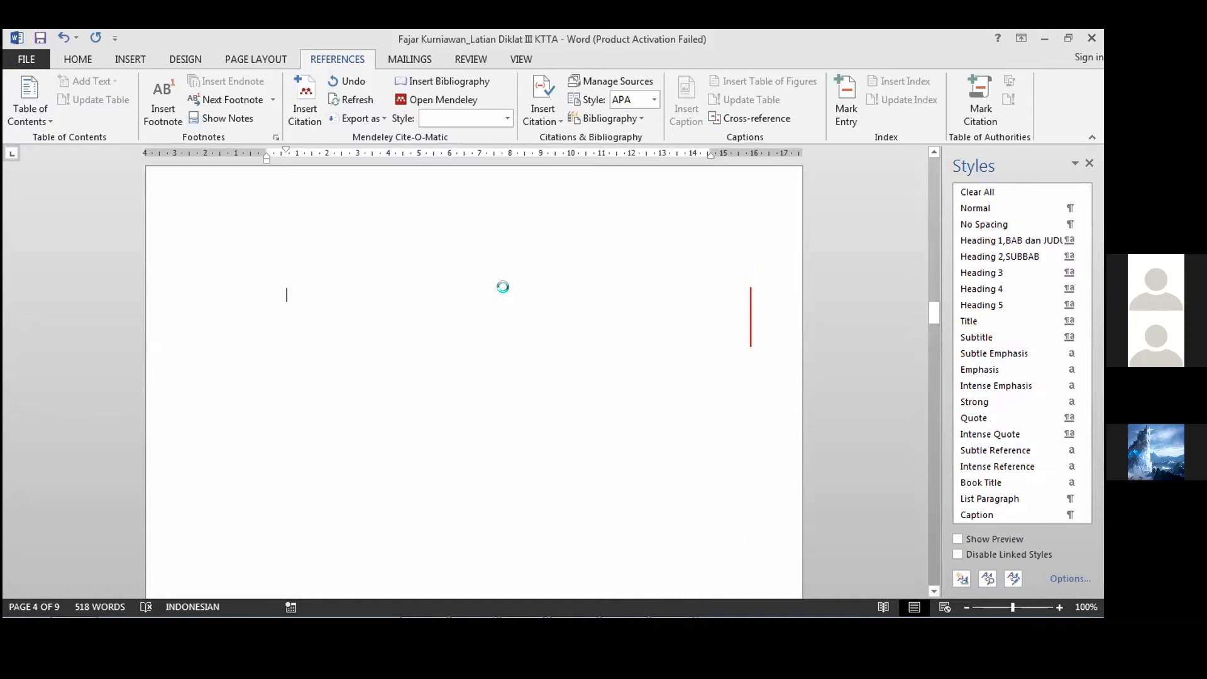
pyautogui.click(988, 242)
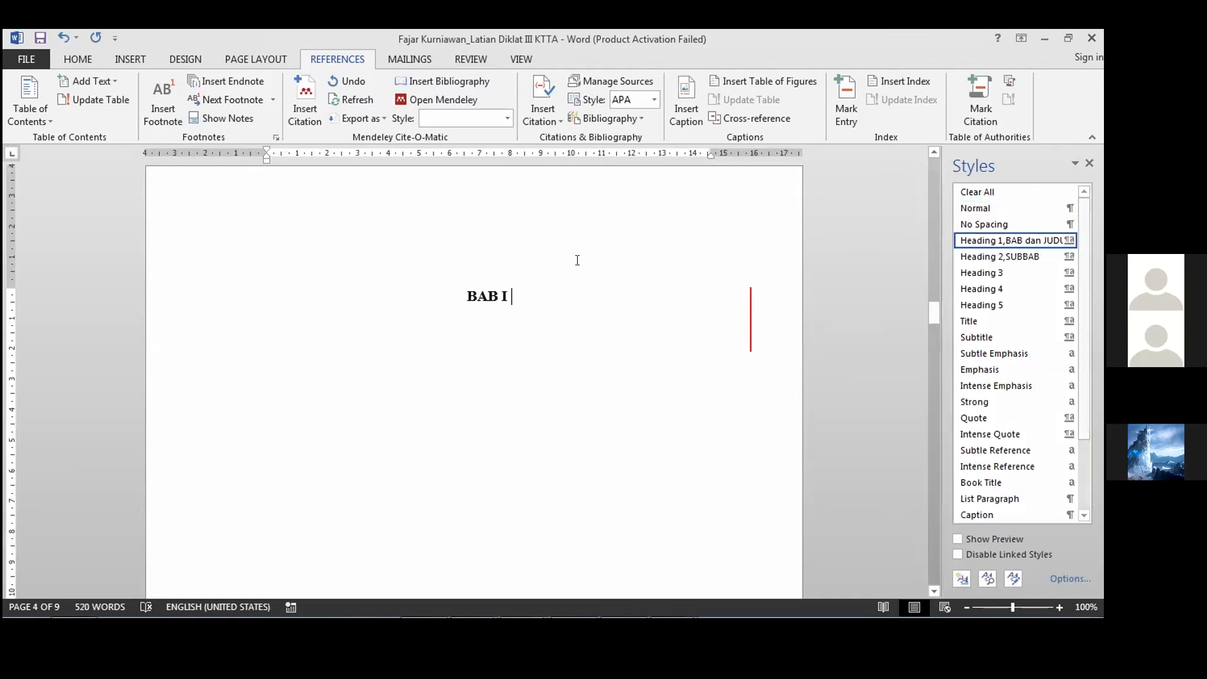
pyautogui.write('D')
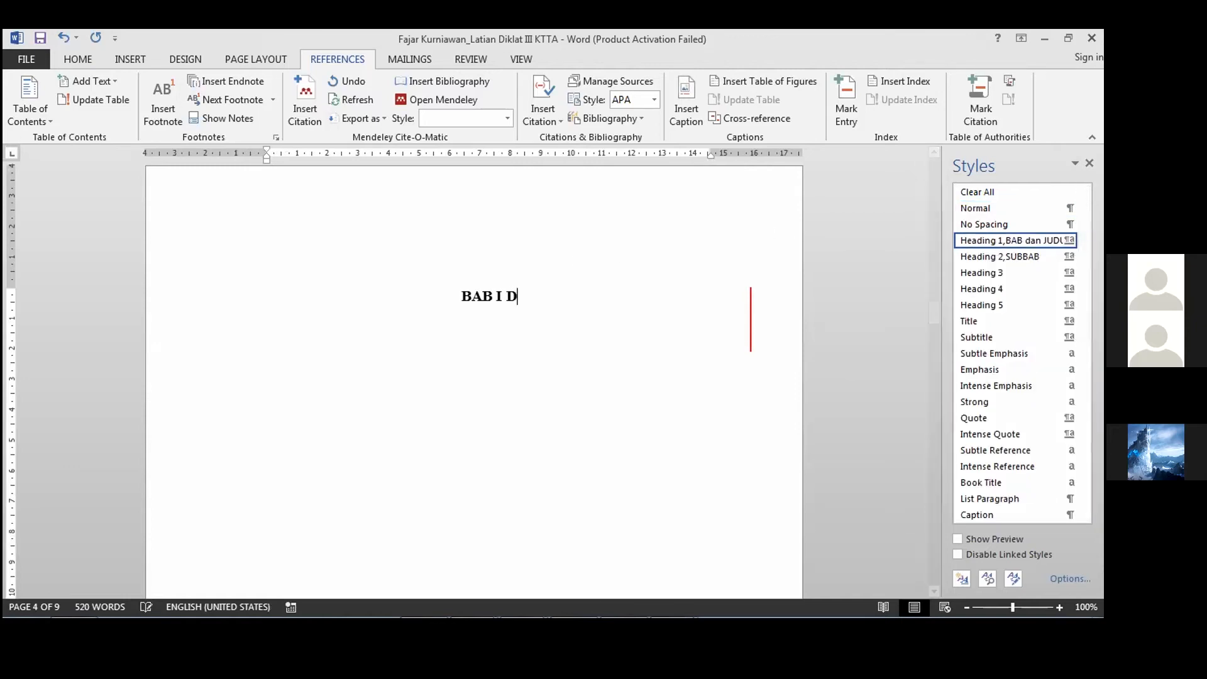
pyautogui.write('AFTAR TABEL')
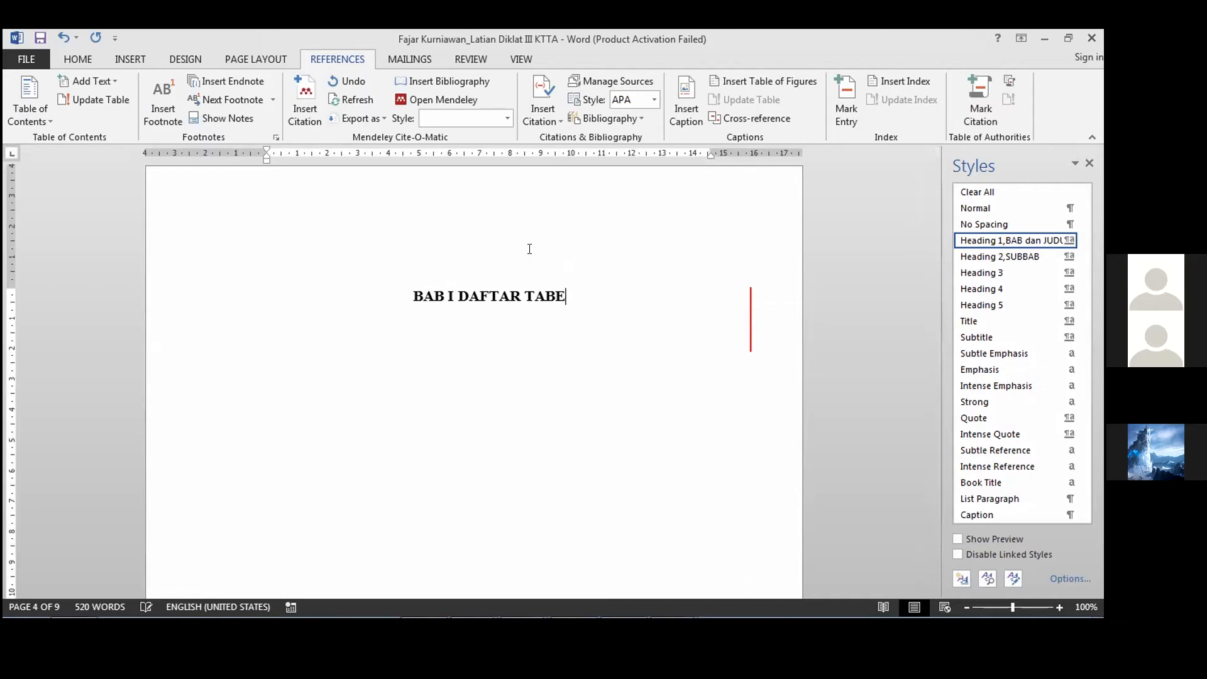
pyautogui.moveTo(408, 295); pyautogui.dragTo(452, 296)
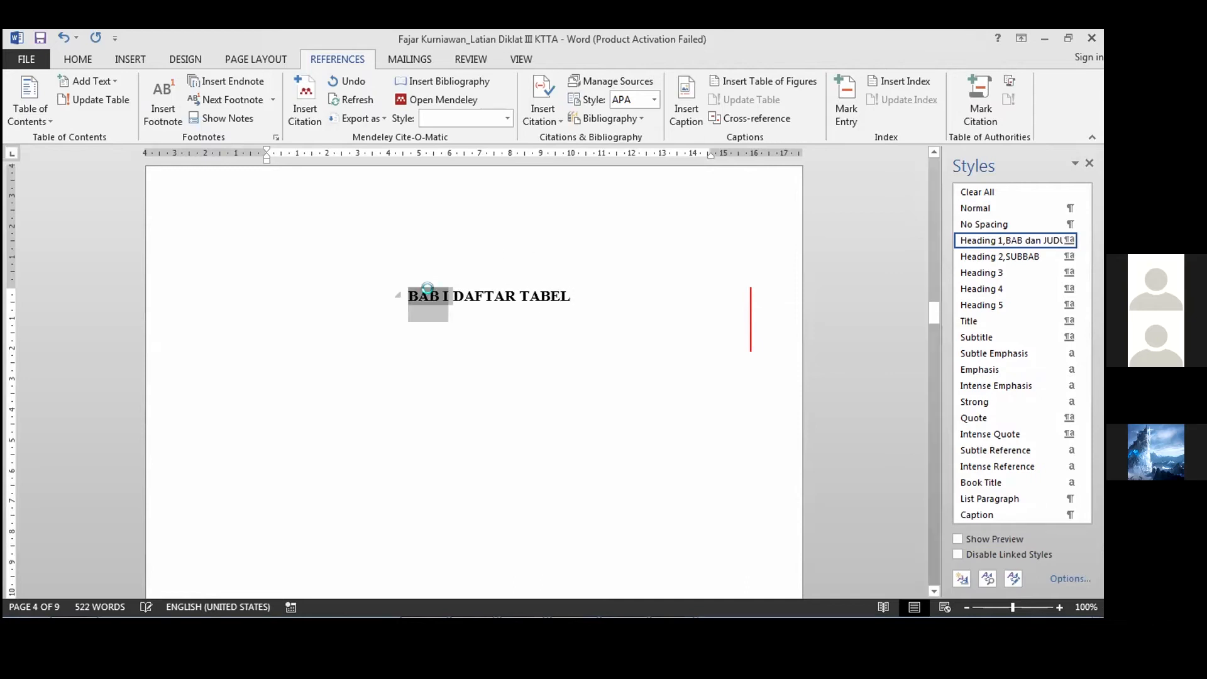
pyautogui.press('Delete')
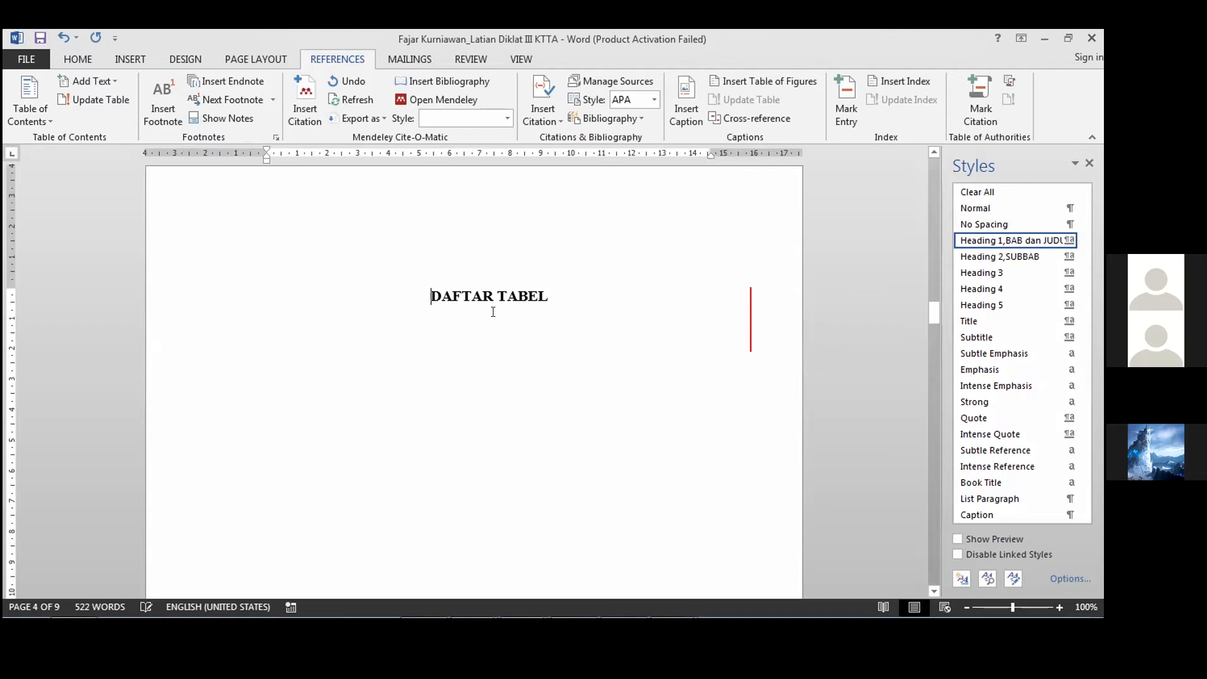
pyautogui.press('Return')
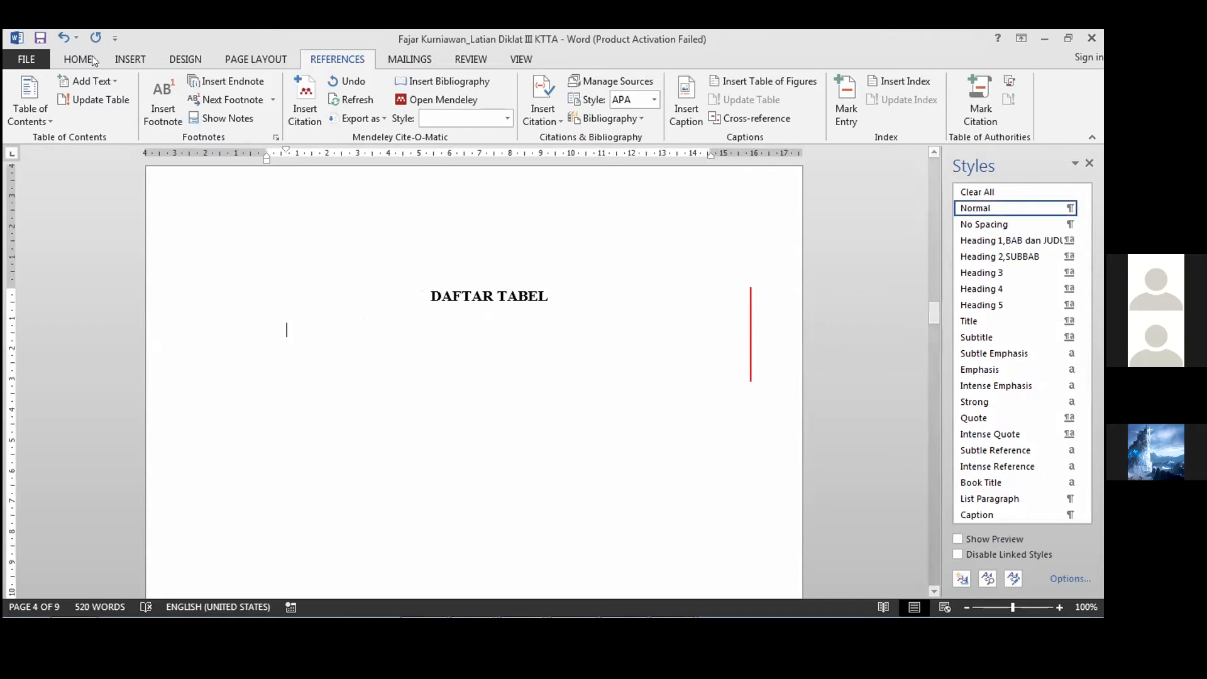
# Step: Insert a break below the "DAFTAR TABEL" heading to start a new page
pyautogui.click(85, 52)
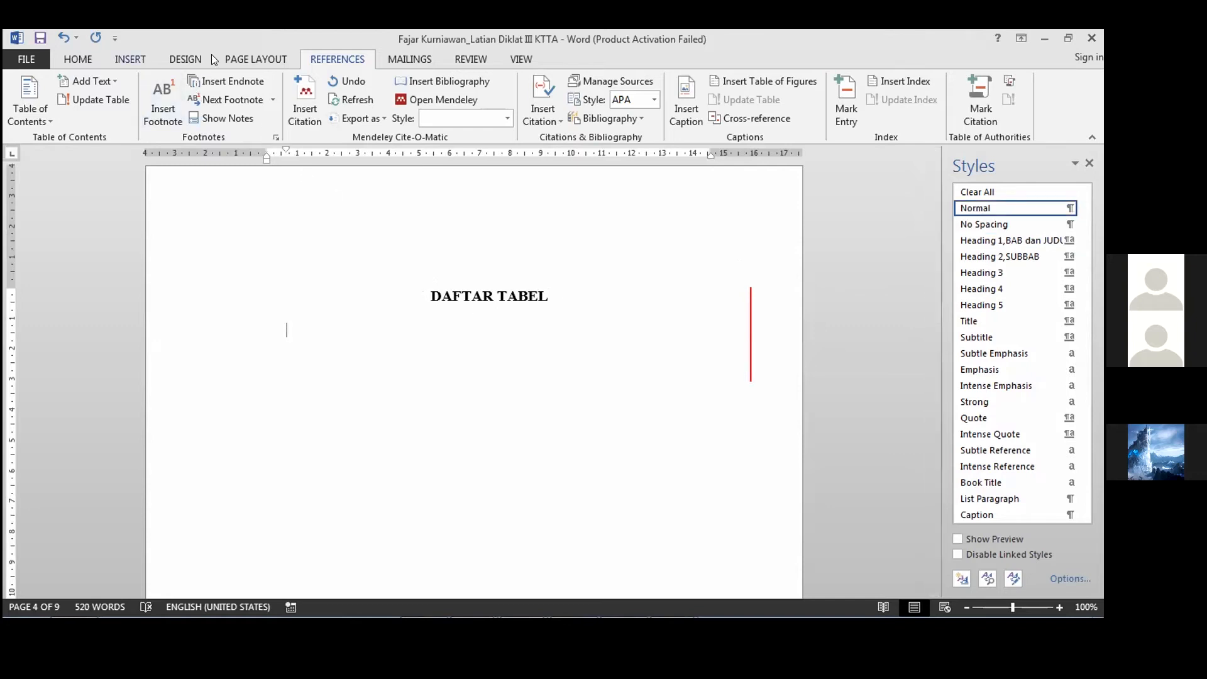
pyautogui.click(315, 53)
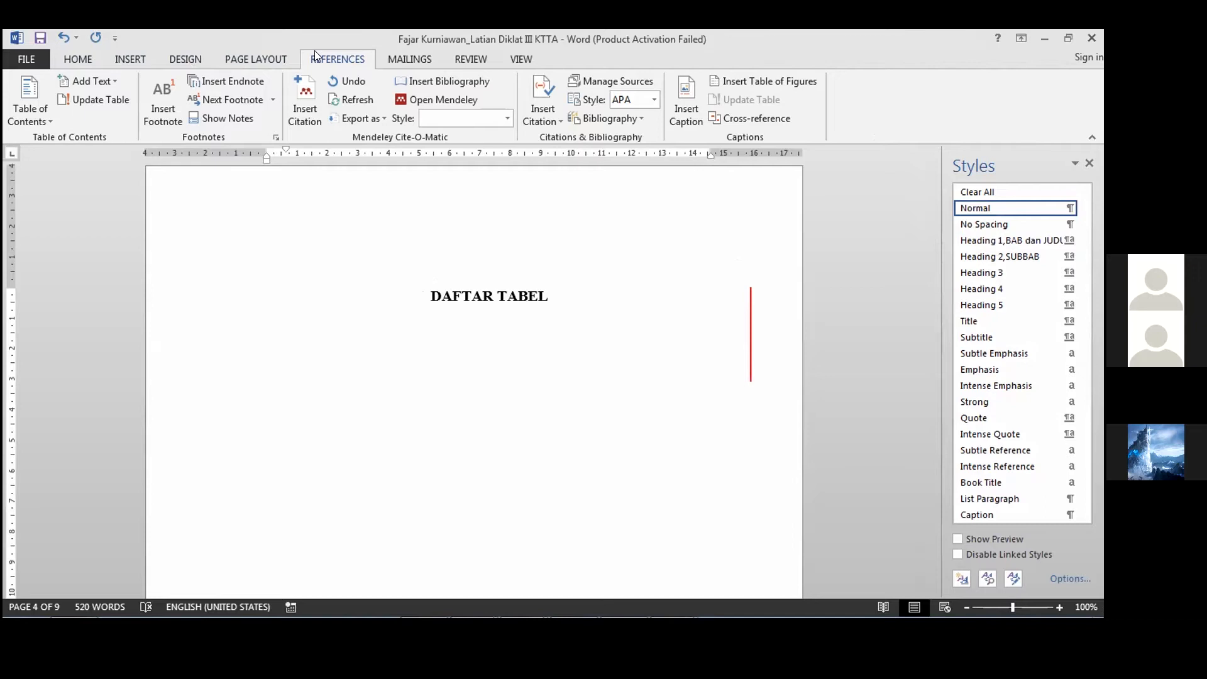
pyautogui.click(227, 59)
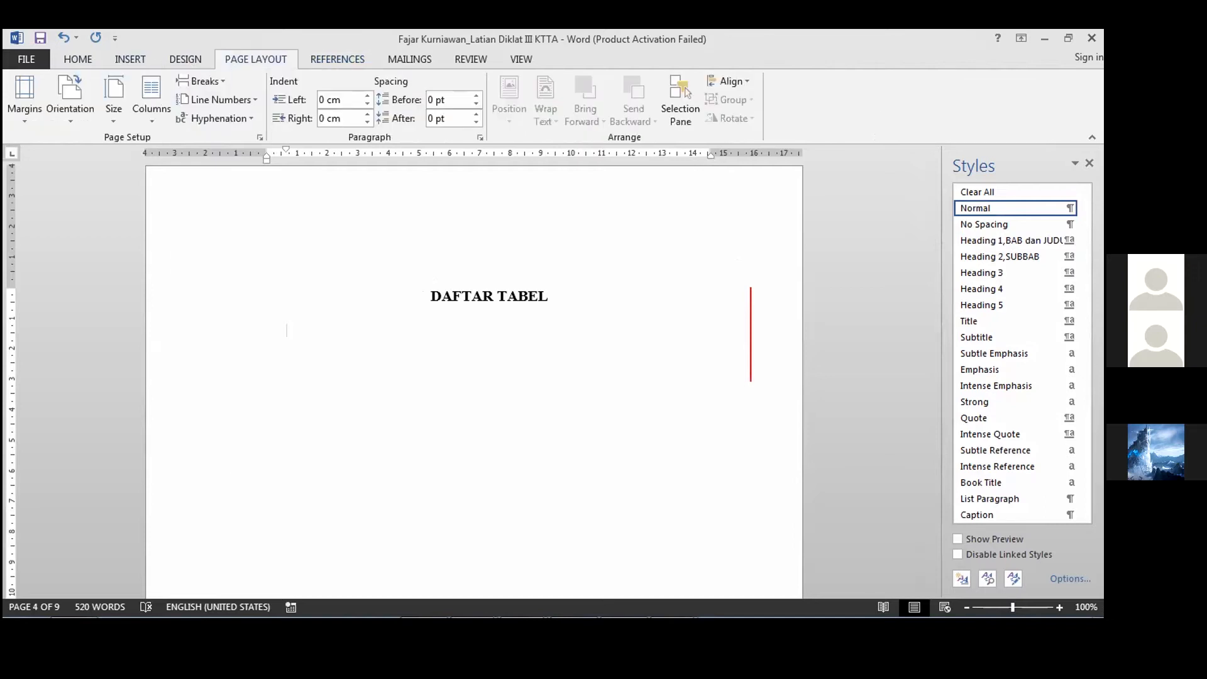
pyautogui.scroll(-10, 411, 396)
pyautogui.write('Daf')
pyautogui.press('capslock')
pyautogui.press('BackSpace')
pyautogui.press('BackSpace')
pyautogui.press('BackSpace')
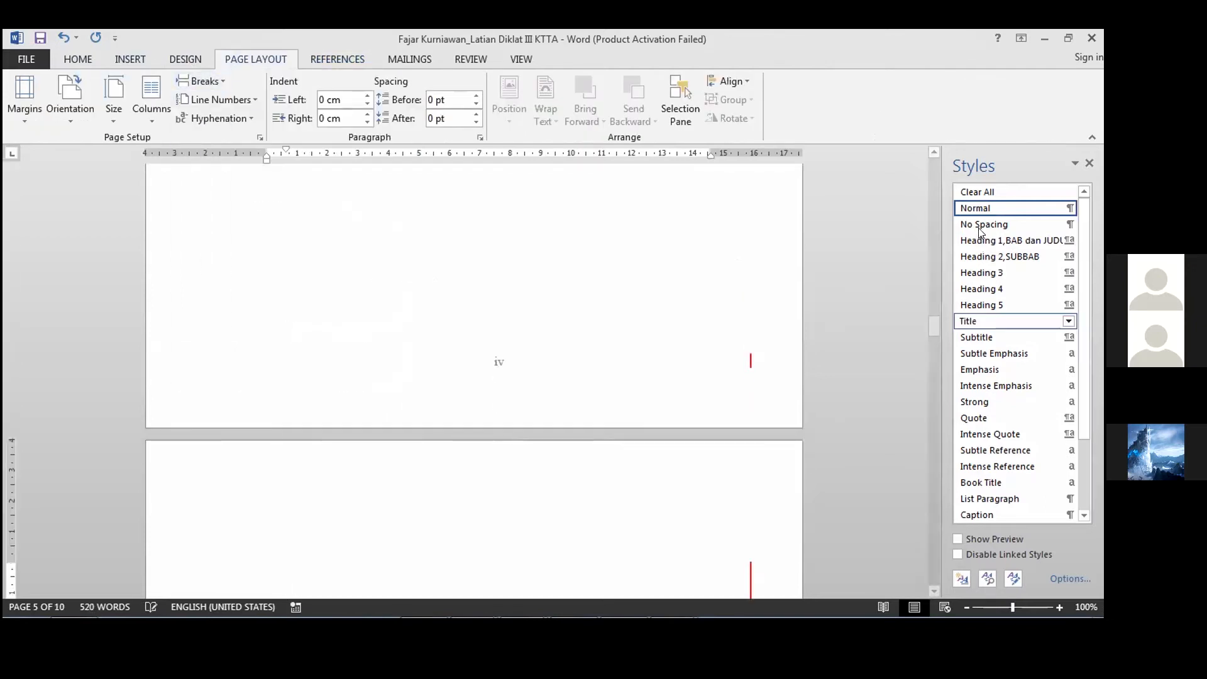
# Step: Apply the Heading 1 style on the new page 5 and enter the title "DAFTAR GAMBAR"
pyautogui.click(978, 241)
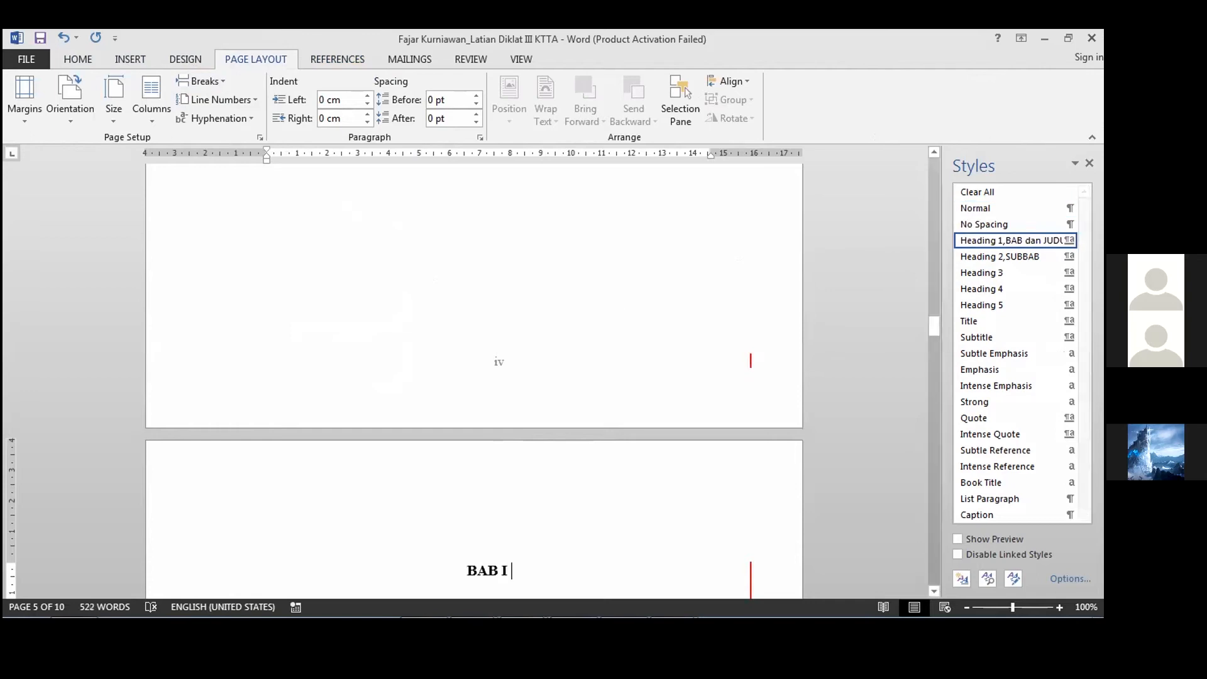
pyautogui.write('D')
pyautogui.press('capslock')
pyautogui.write('AFTAR G')
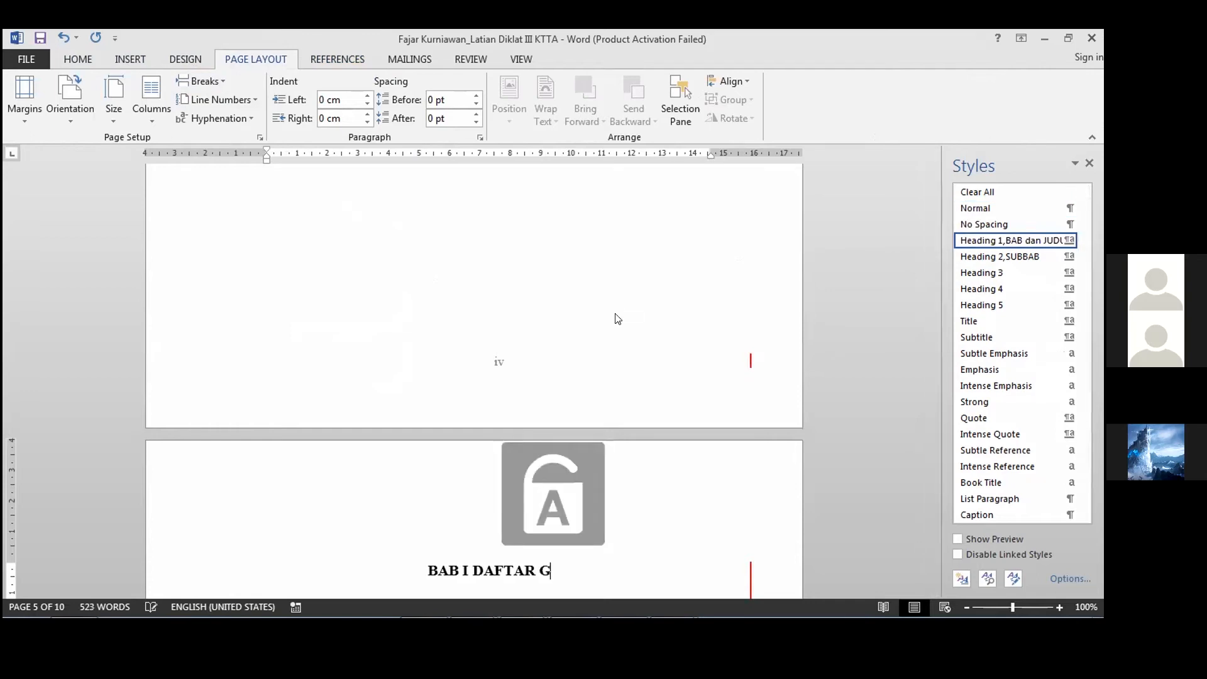
pyautogui.write('AMABR')
pyautogui.press('BackSpace')
pyautogui.press('BackSpace')
pyautogui.press('BackSpace')
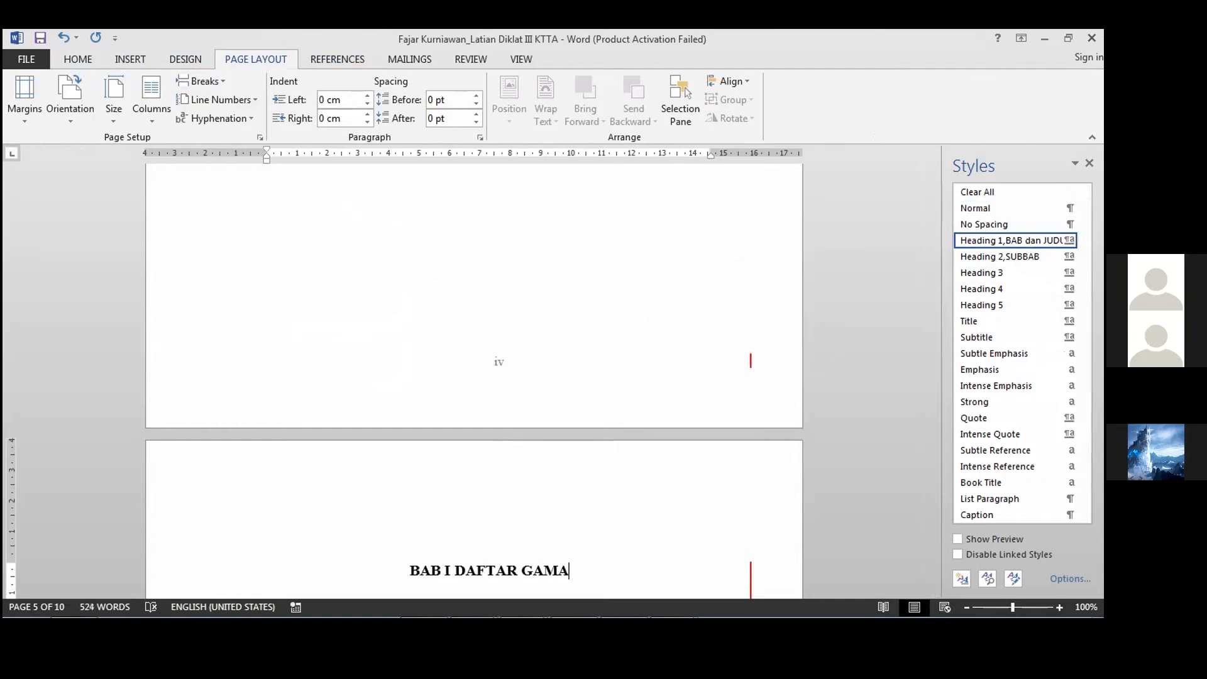
pyautogui.write('BAR')
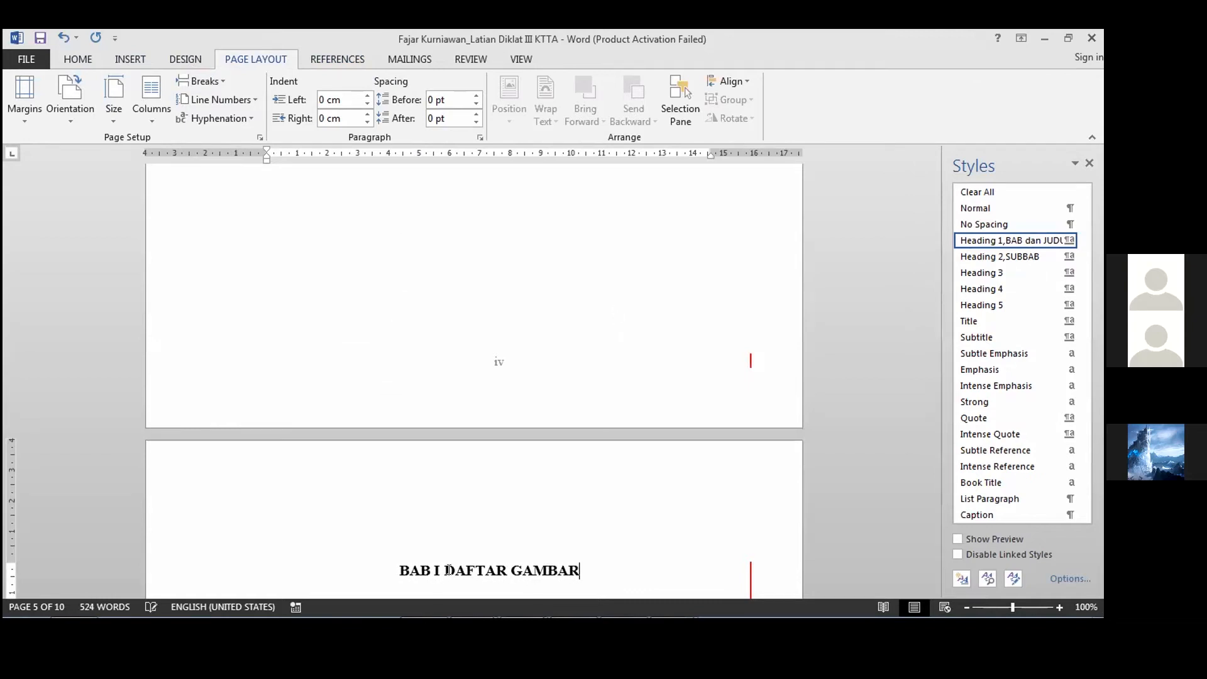
# Step: Remove the "BAB I" numbering from the "DAFTAR GAMBAR" heading and add an empty line below it
pyautogui.click(430, 569)
pyautogui.press('BackSpace')
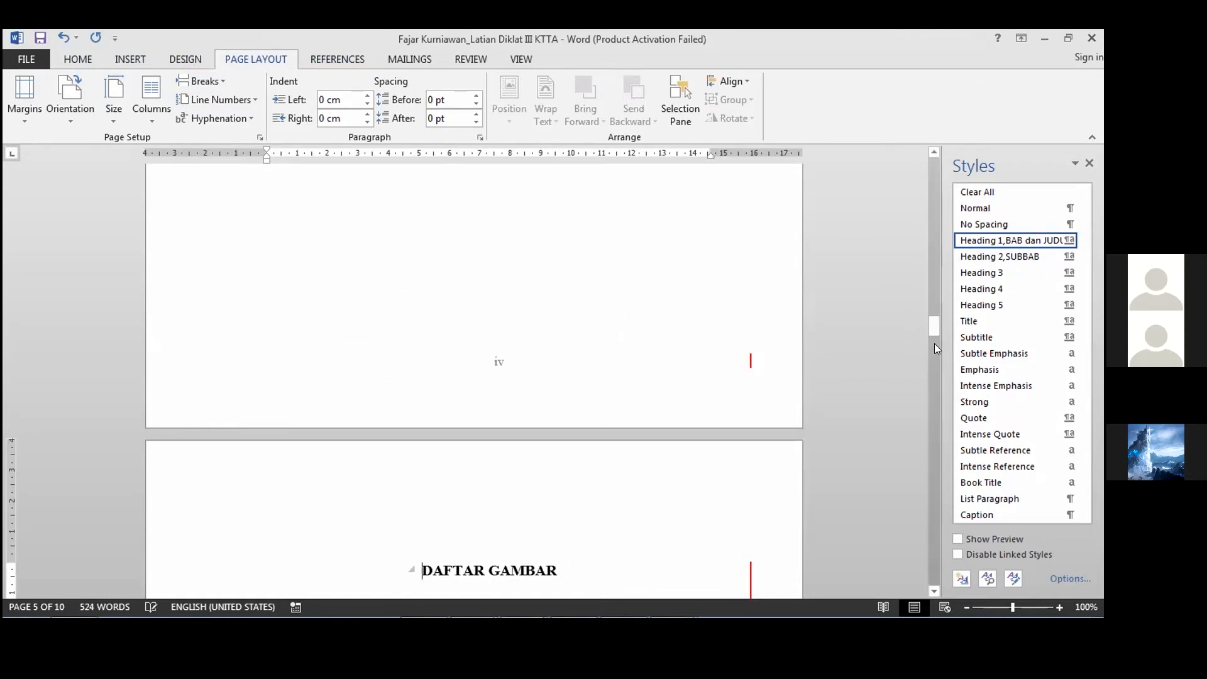
pyautogui.scroll(-5, 930, 341)
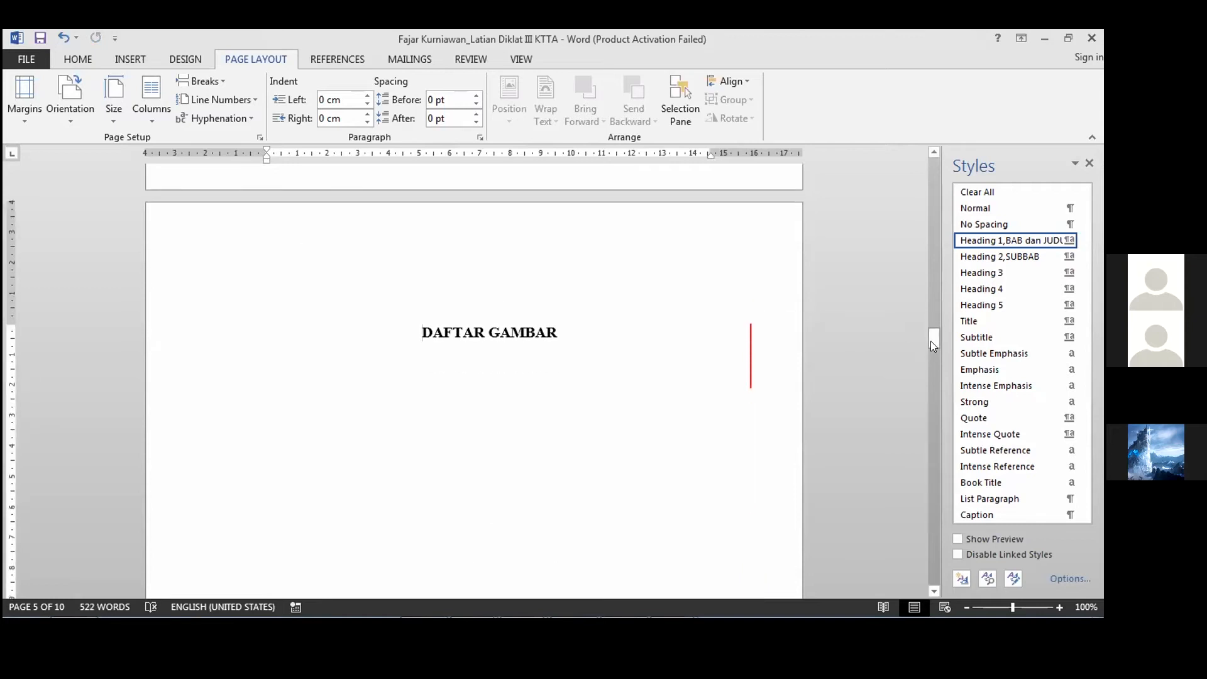
pyautogui.moveTo(930, 342); pyautogui.dragTo(930, 346)
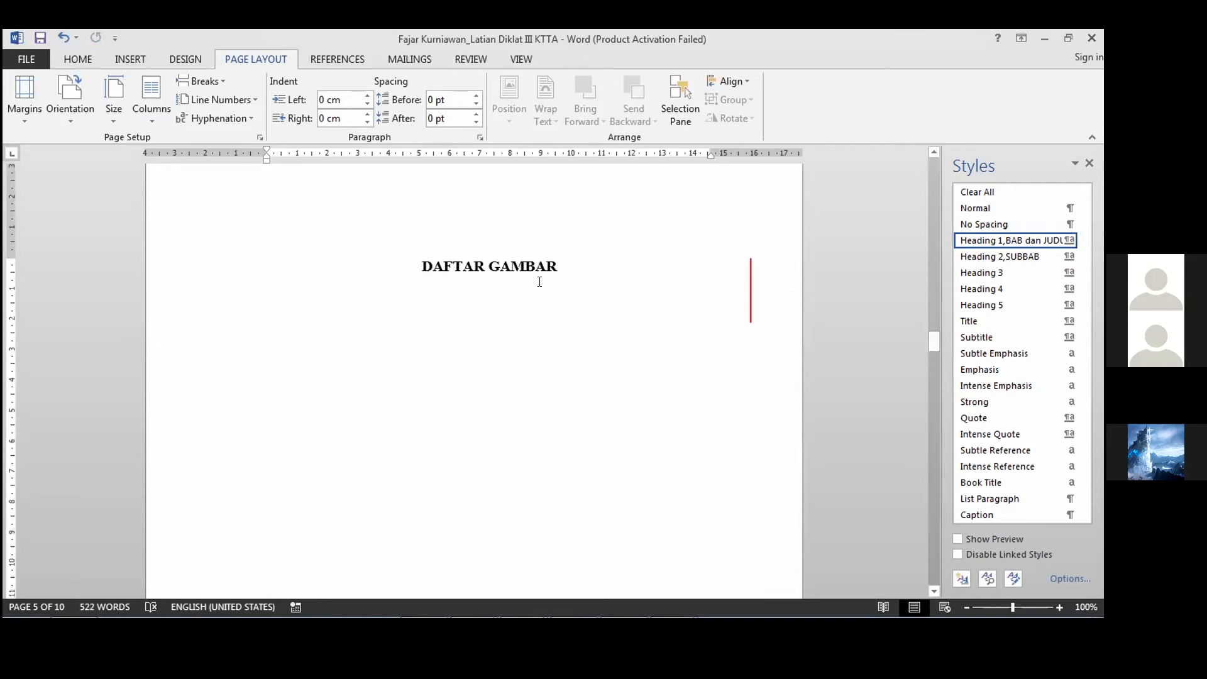
pyautogui.press('Return')
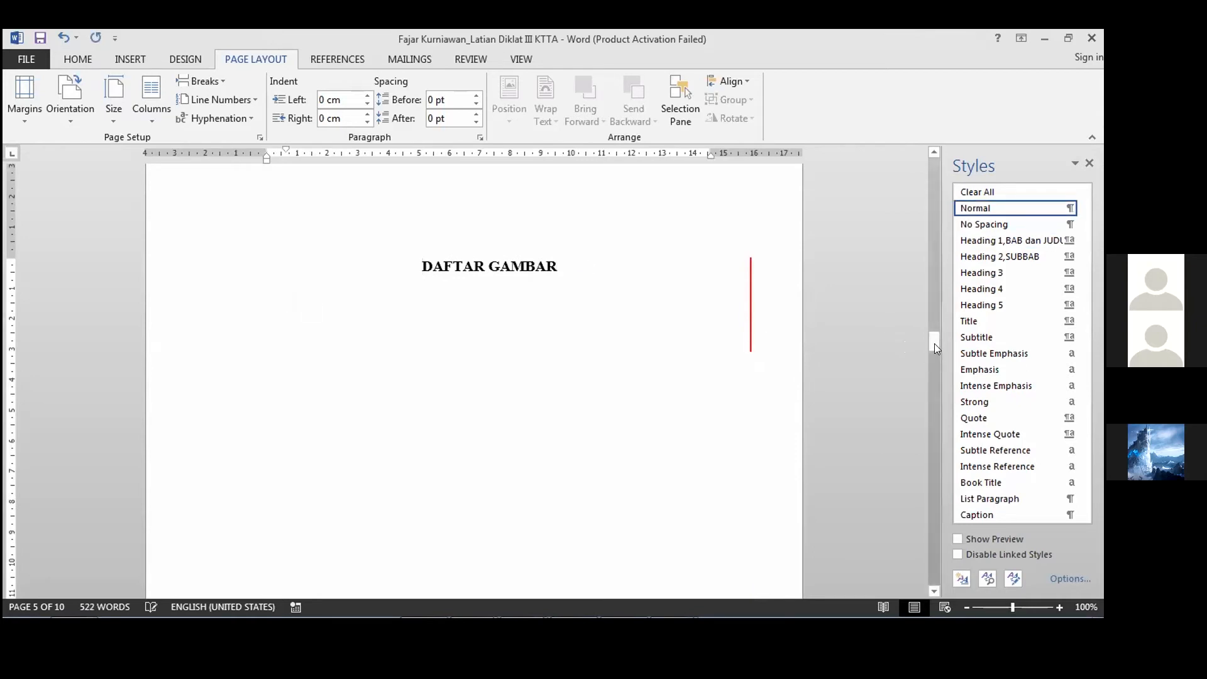
# Step: Select the whole "Tahun Anggaran 2019" budget table under BAB II DAFTAR PUSTAKA and start inserting a caption for it
pyautogui.moveTo(935, 352); pyautogui.dragTo(931, 518)
pyautogui.scroll(-15, 489, 450)
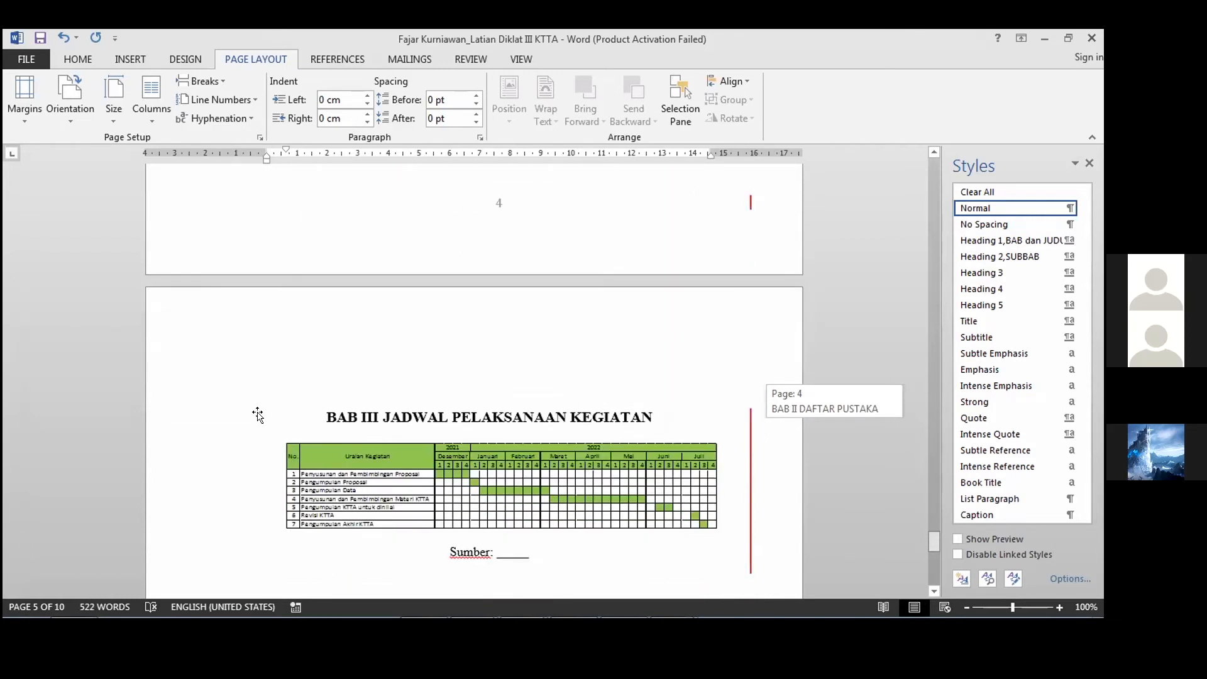
pyautogui.scroll(15, 258, 415)
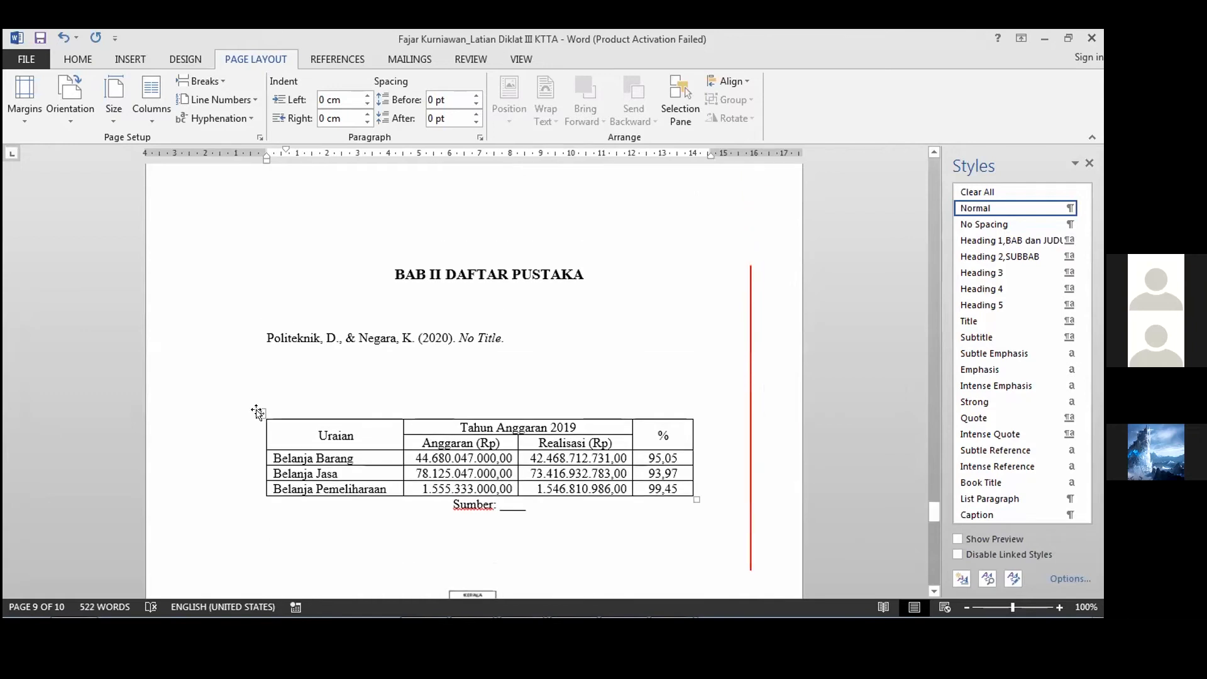
pyautogui.click(259, 413)
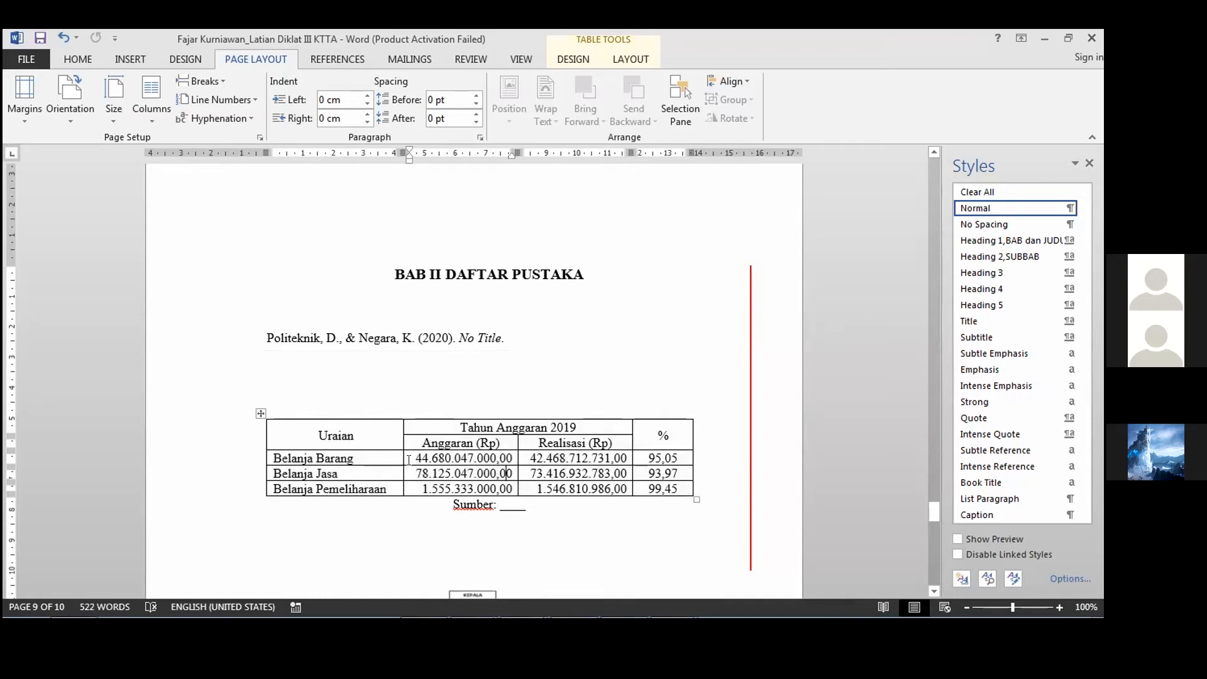
pyautogui.click(258, 411)
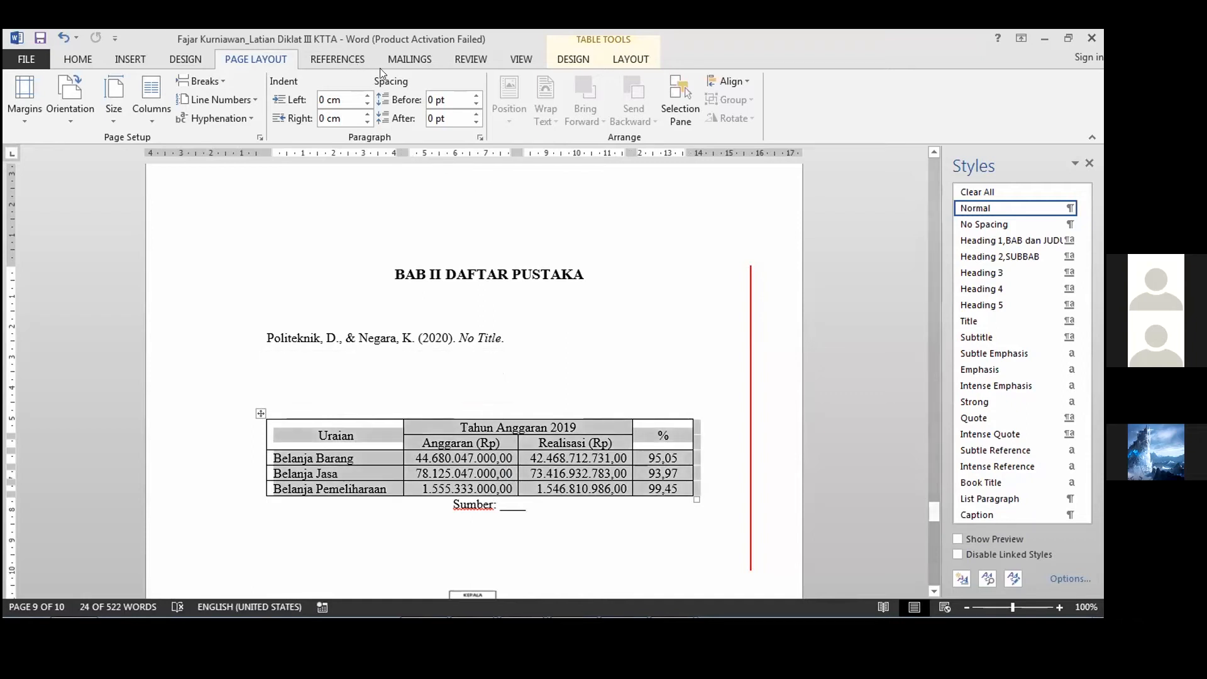
pyautogui.scroll(-1, 670, 100)
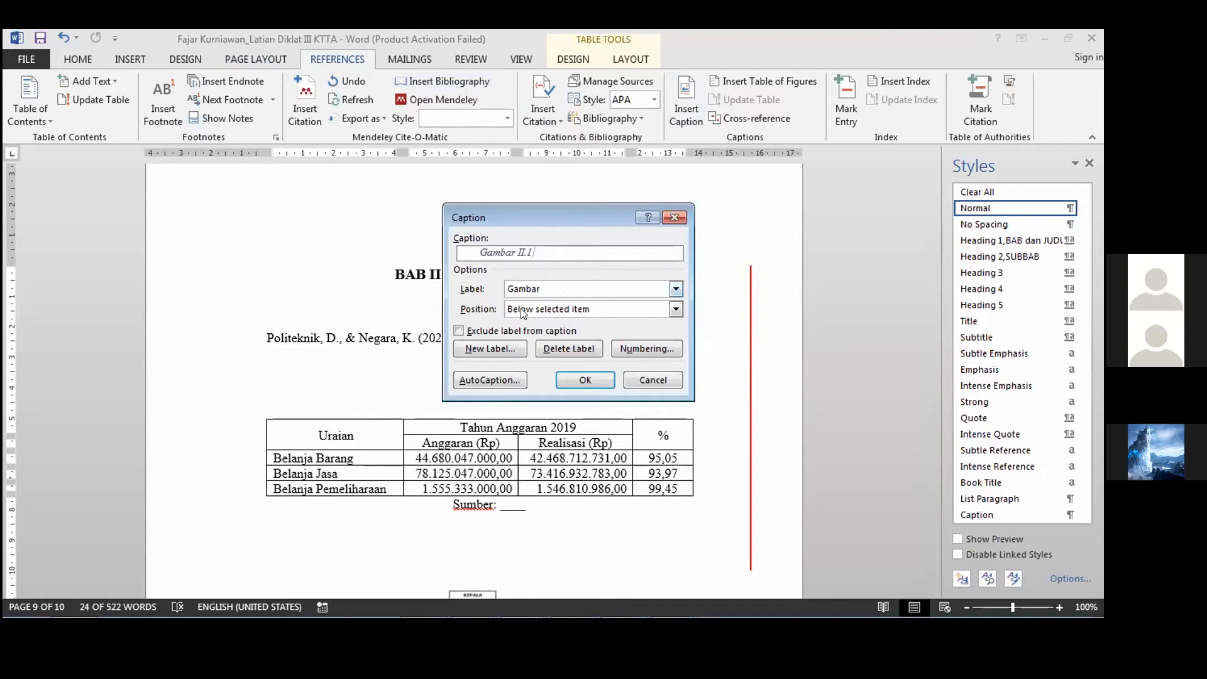
pyautogui.click(566, 290)
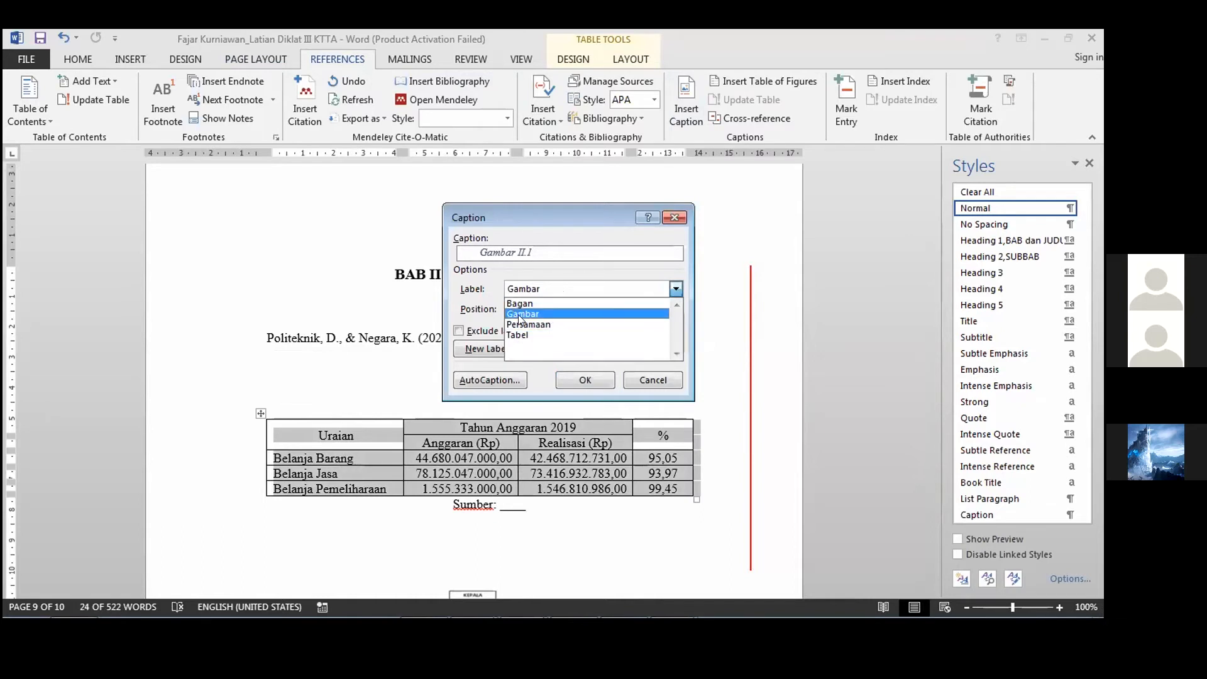
pyautogui.click(485, 305)
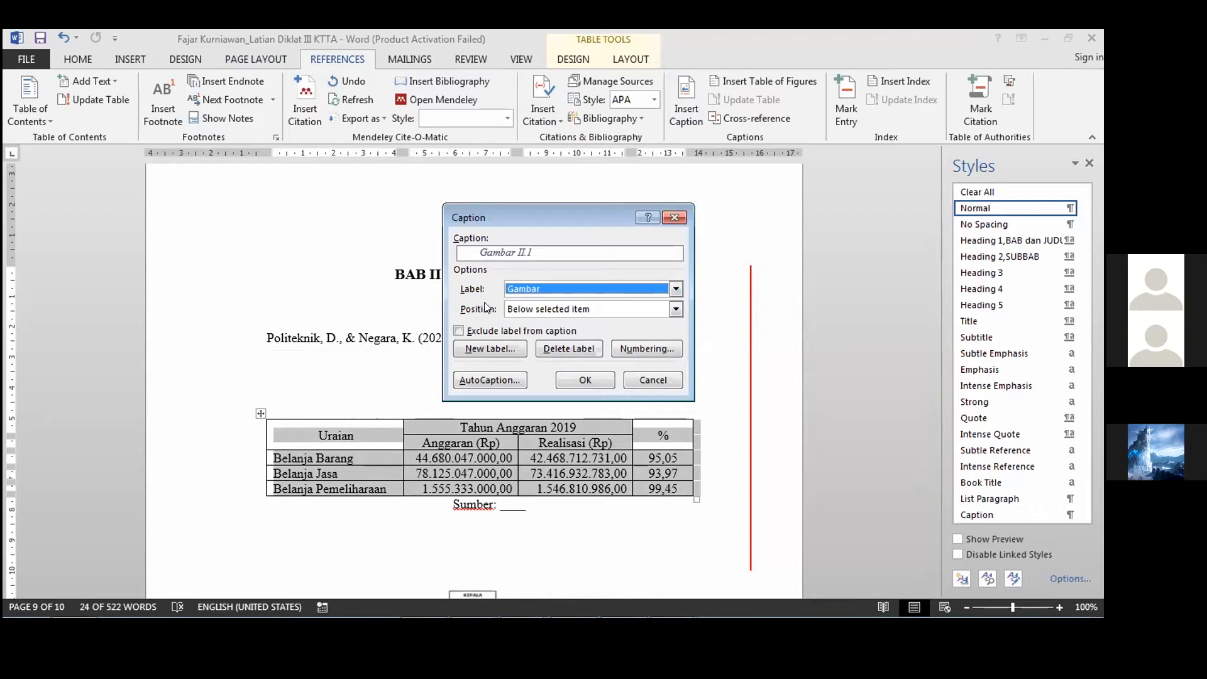
pyautogui.click(505, 344)
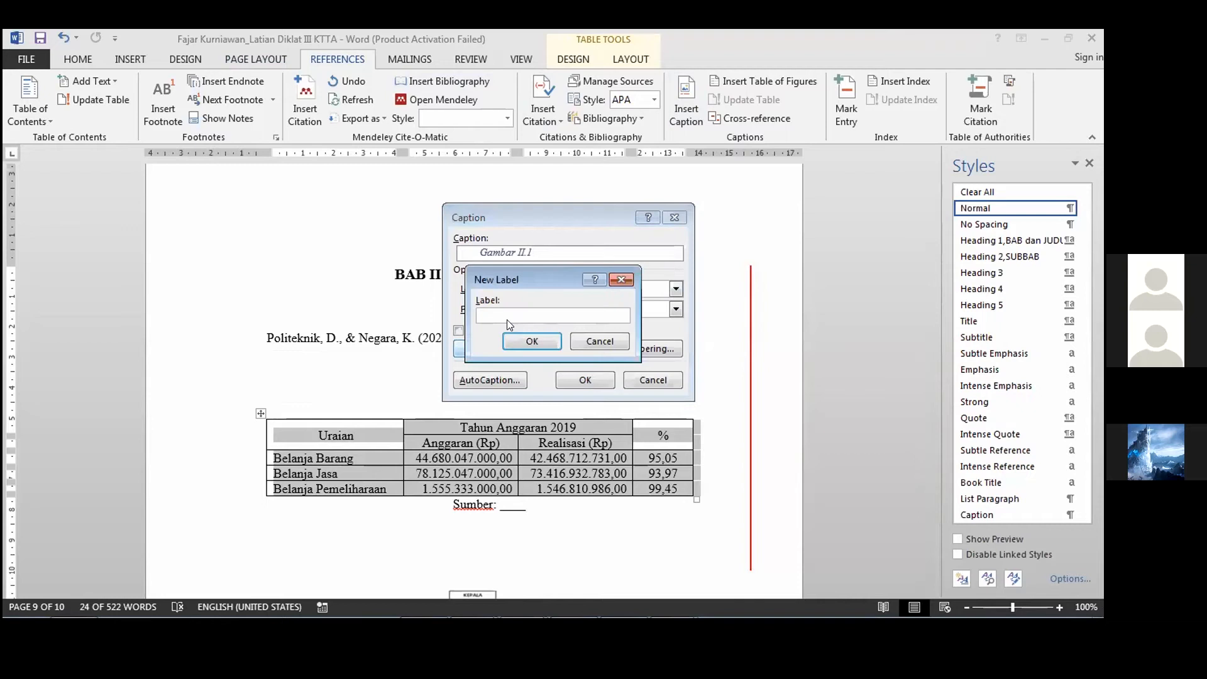
pyautogui.write('Gambar')
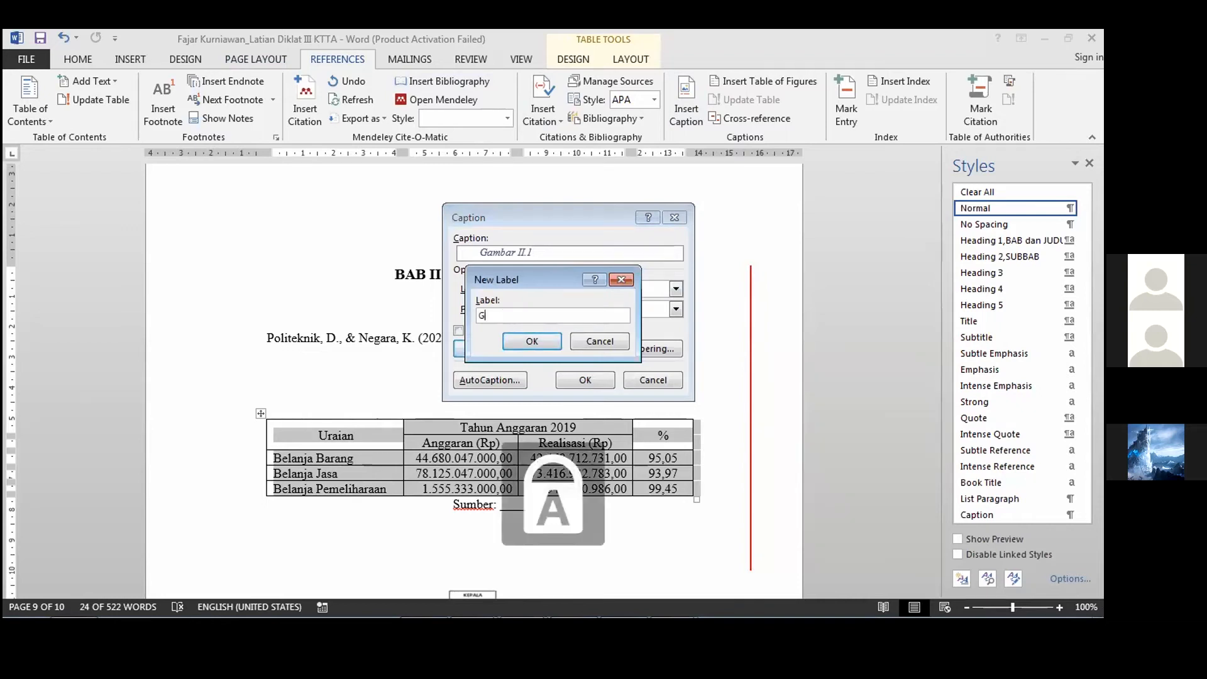
pyautogui.doubleClick(501, 314)
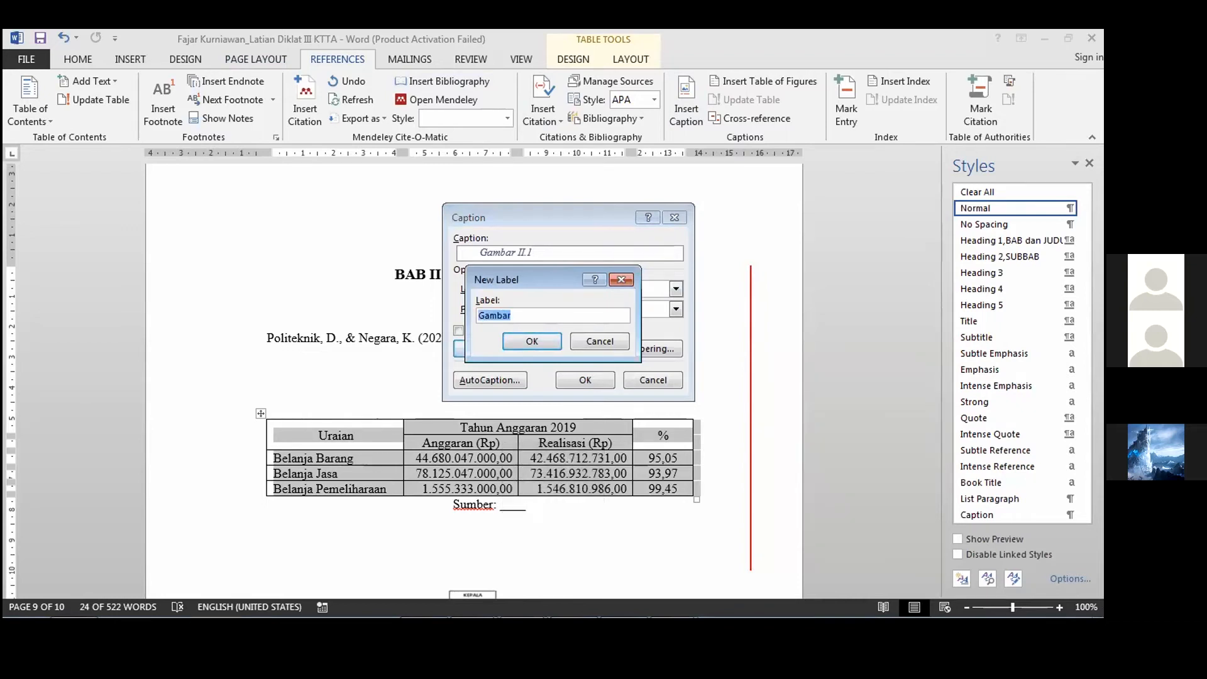
pyautogui.write('Tabel')
pyautogui.click(622, 279)
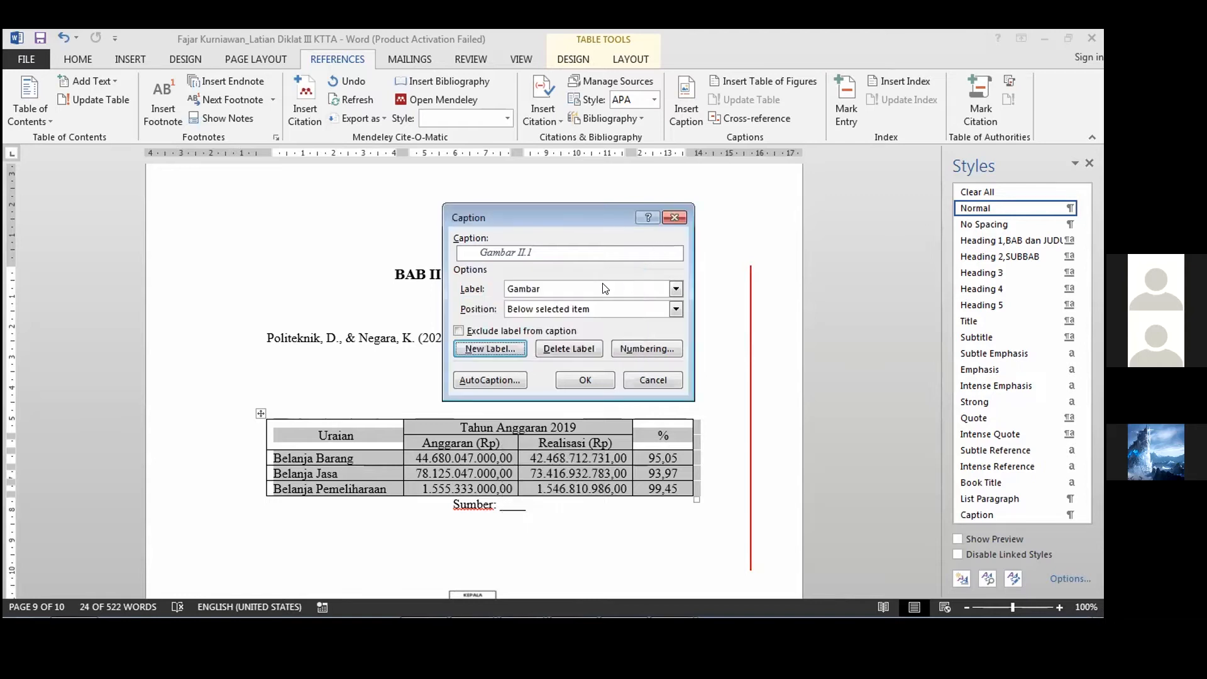
# Step: Set the caption label to Tabel and include the chapter number in its numbering, with chapters starting at Heading 1
pyautogui.click(536, 291)
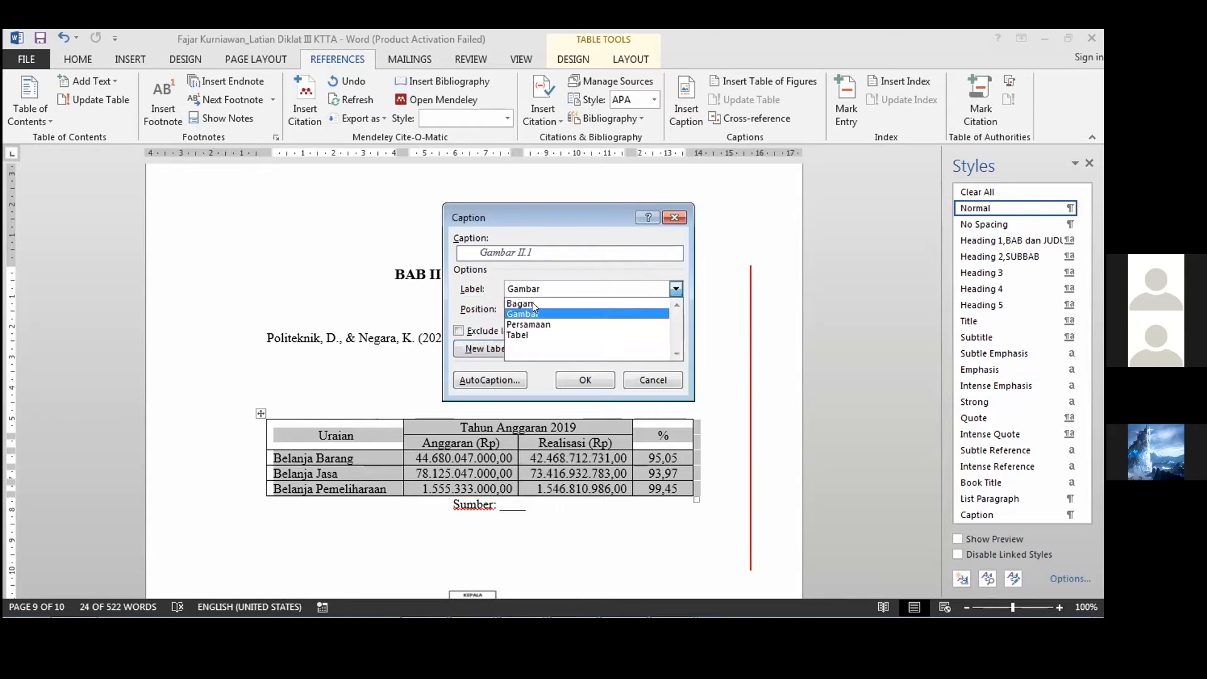
pyautogui.click(520, 335)
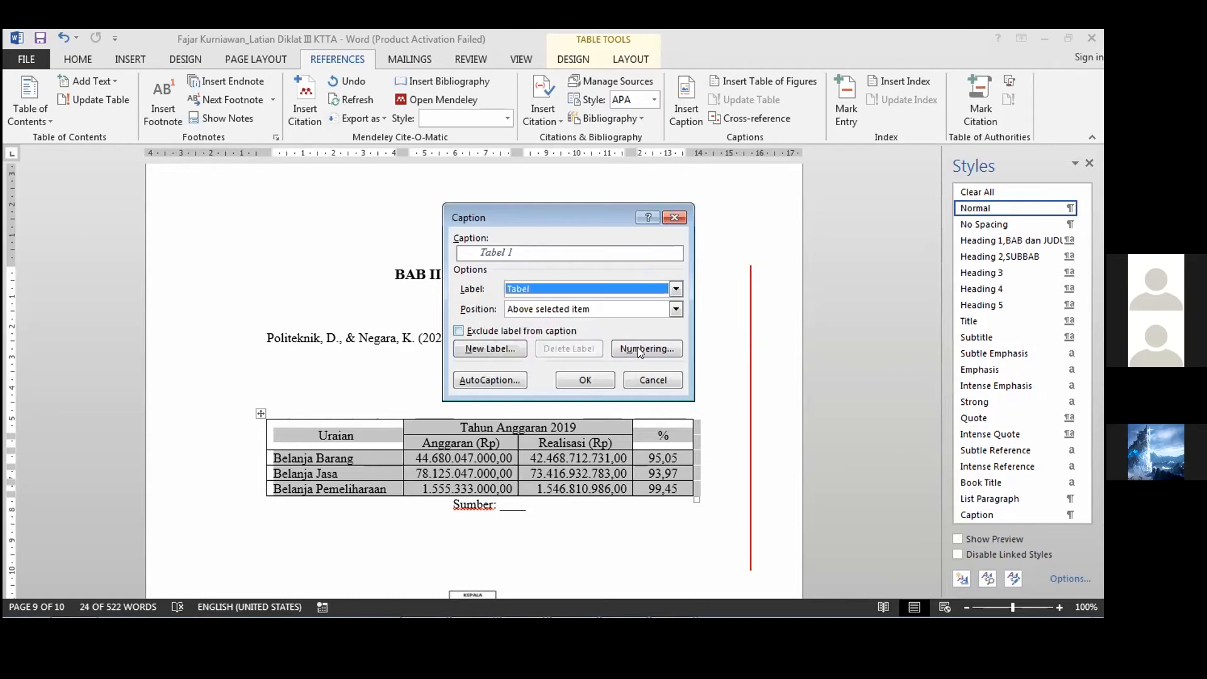
pyautogui.click(642, 348)
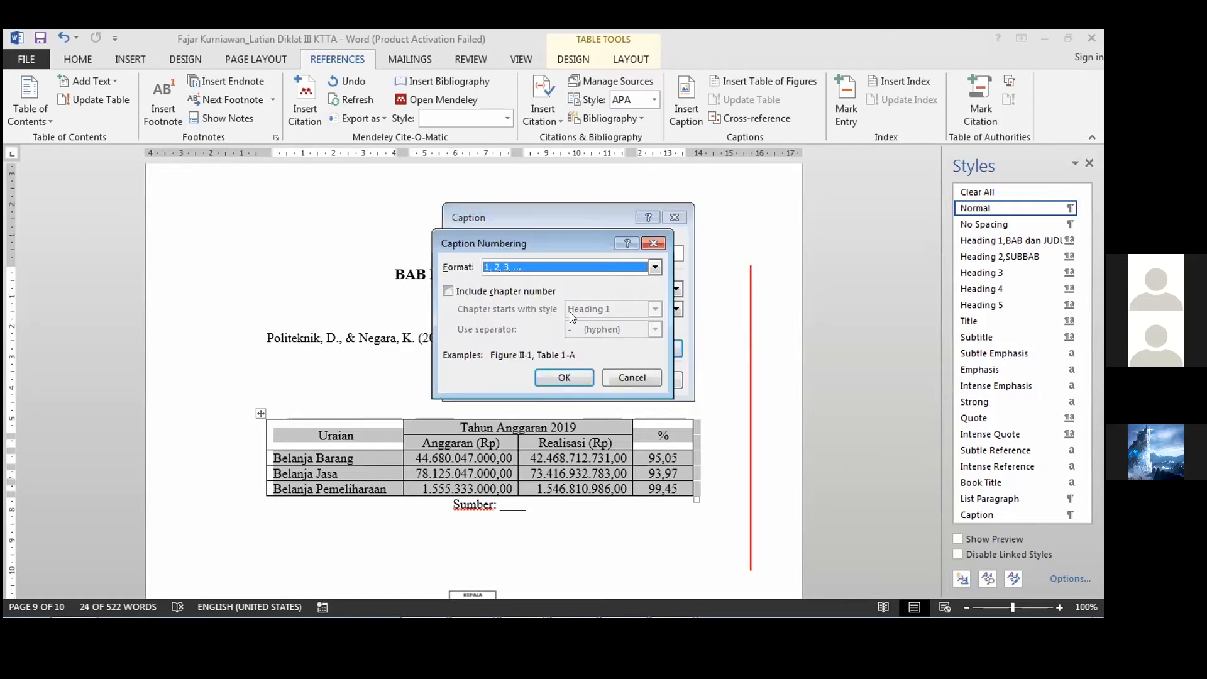
pyautogui.click(447, 291)
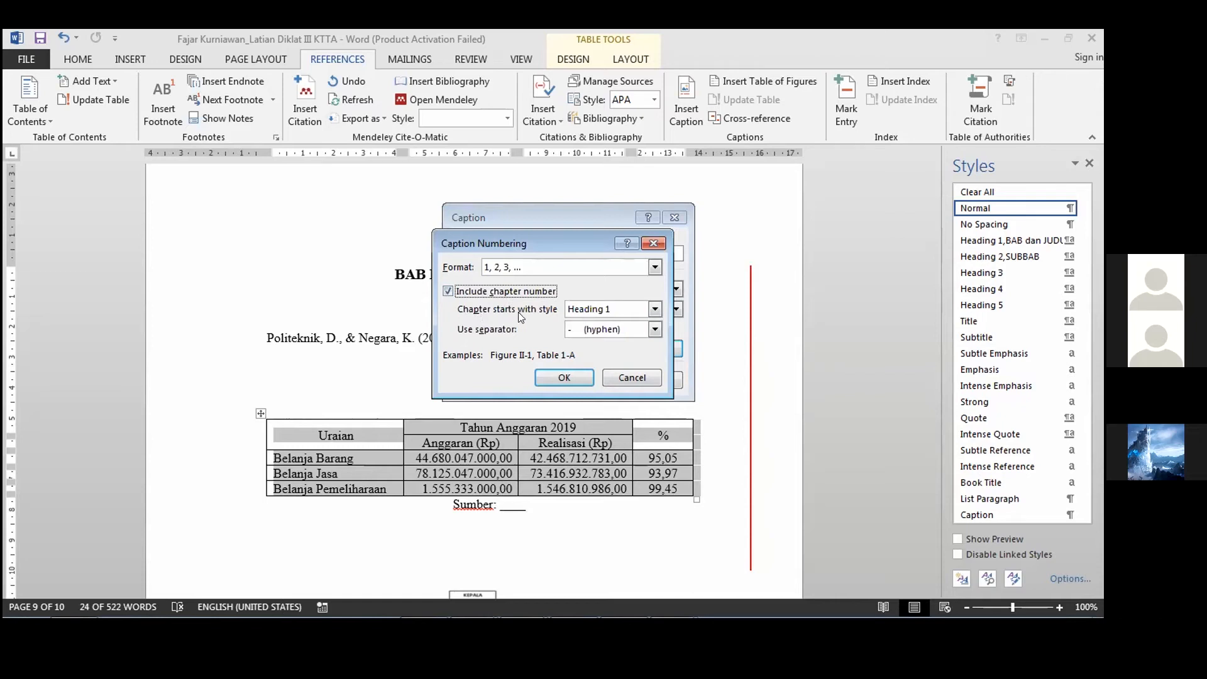
pyautogui.click(597, 308)
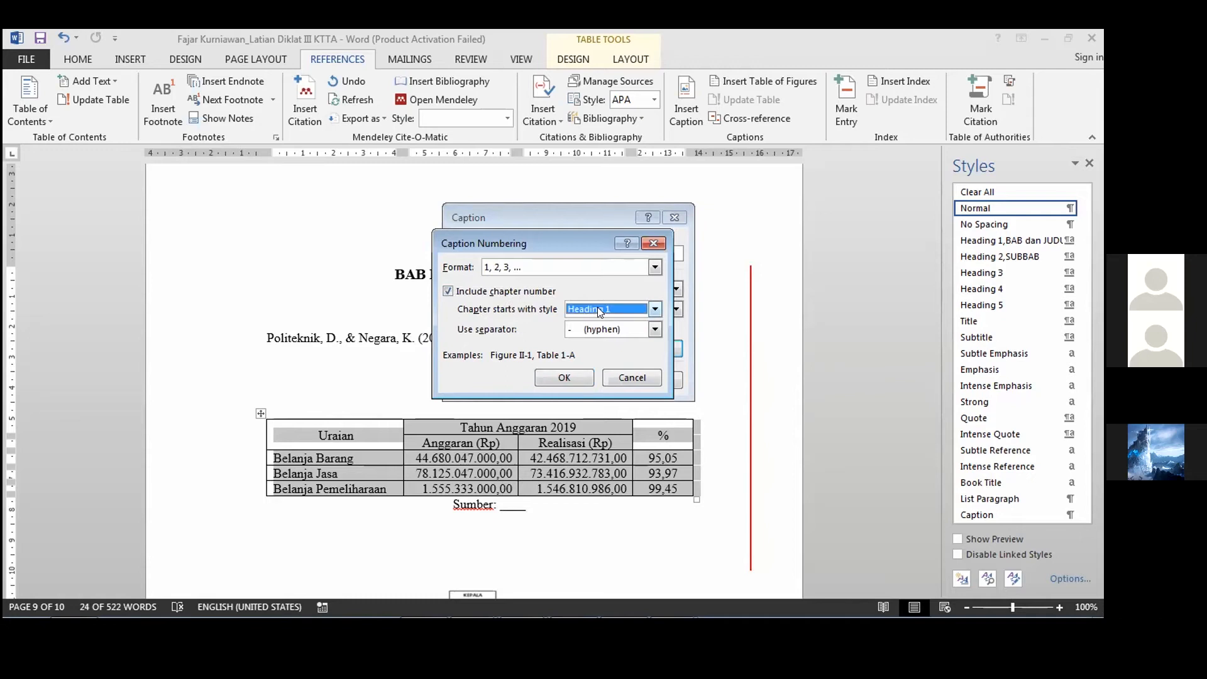
pyautogui.click(597, 308)
# Step: Switch to the thesis guidelines PDF in Nitro Reader and examine the numbering in the sample Daftar Tabel on page 56
pyautogui.click(553, 606)
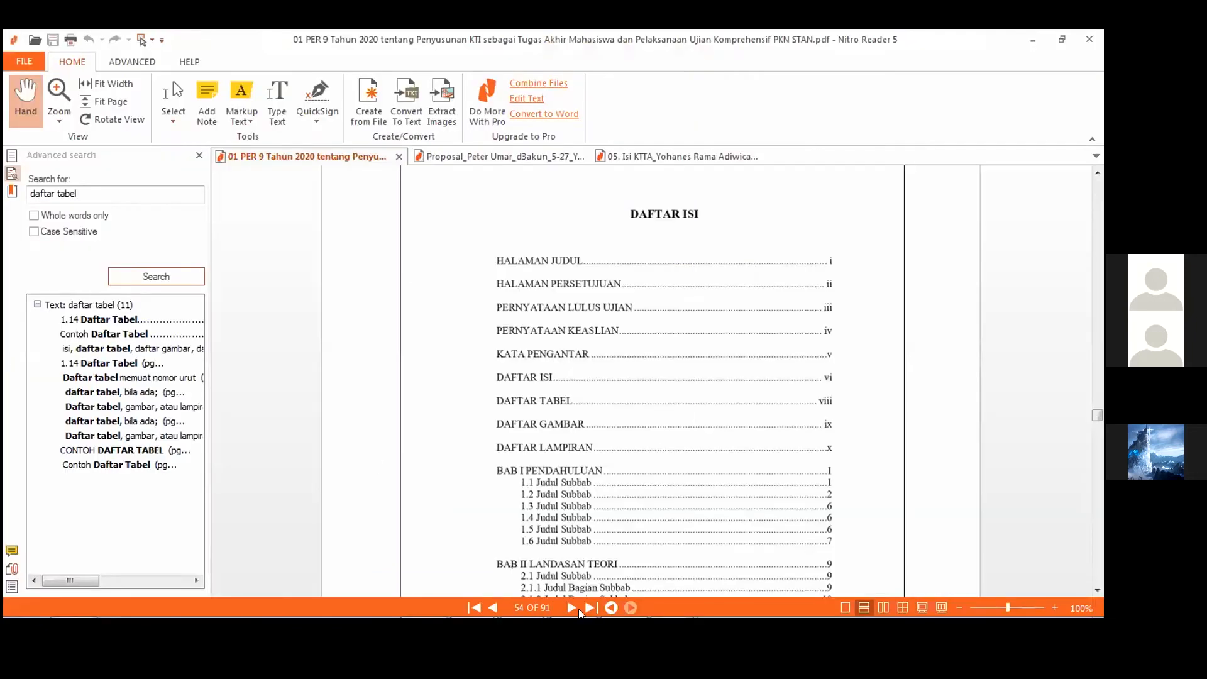
pyautogui.click(573, 607)
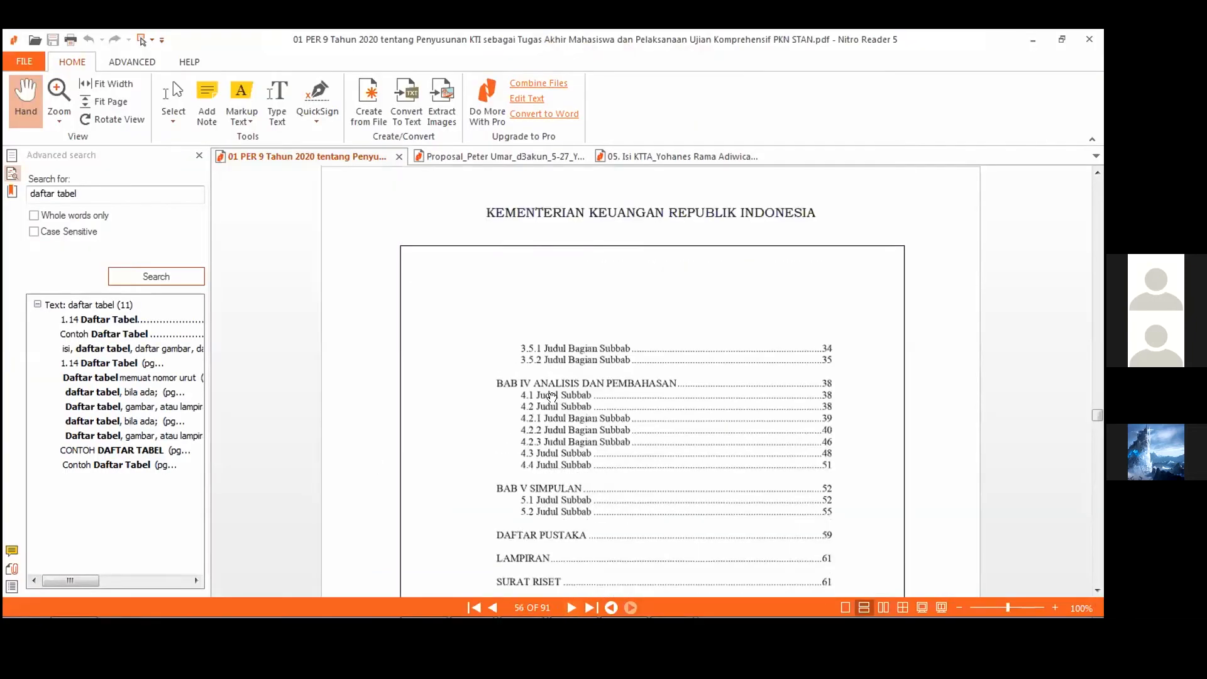
pyautogui.click(572, 607)
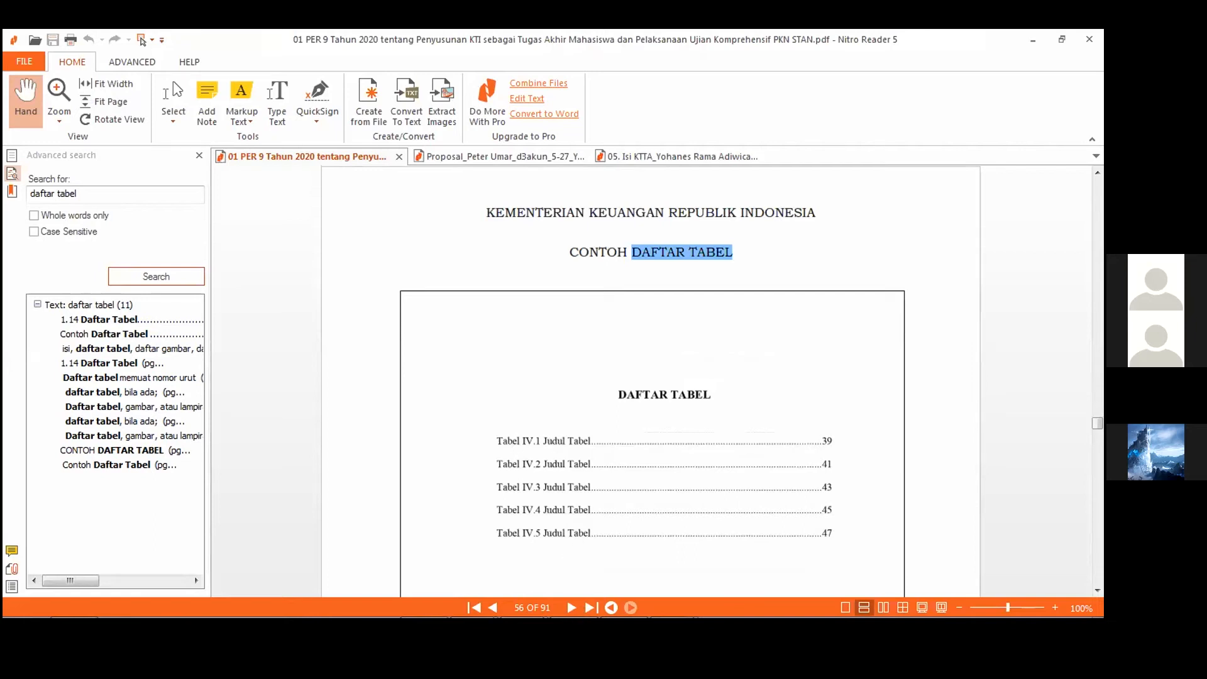
# Step: Switch back to Word and set the separator in the caption numbering to a period, with Heading 1 as the chapter style
pyautogui.moveTo(525, 628)
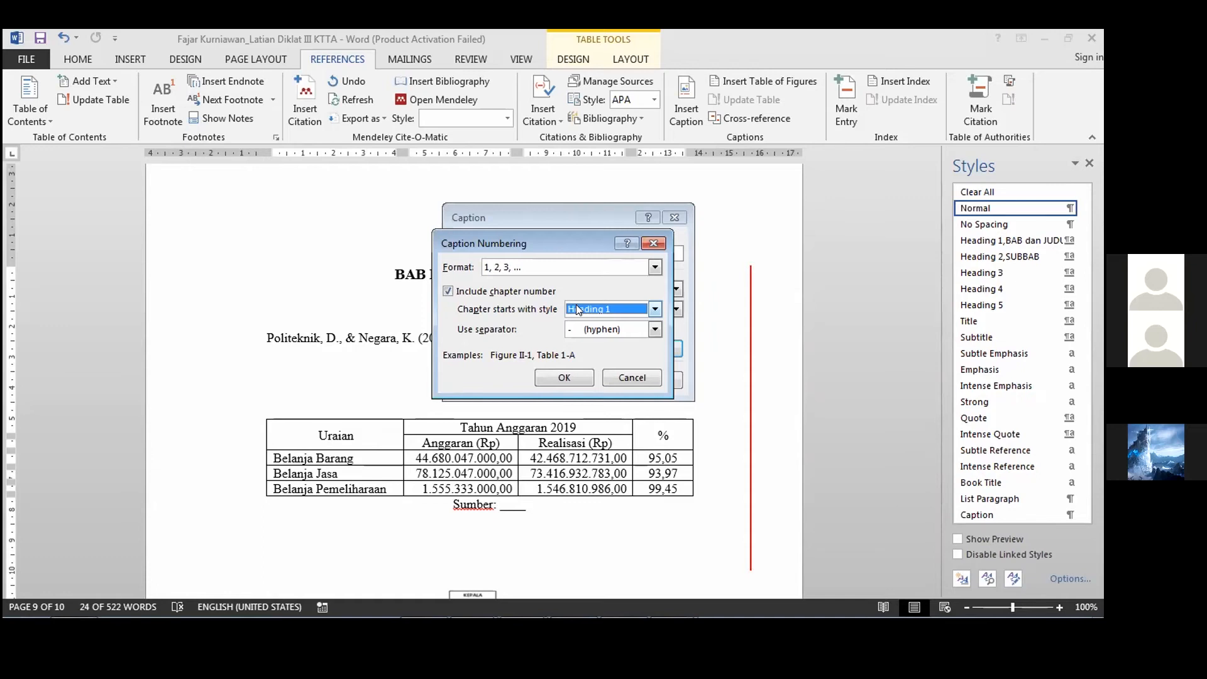
pyautogui.click(575, 304)
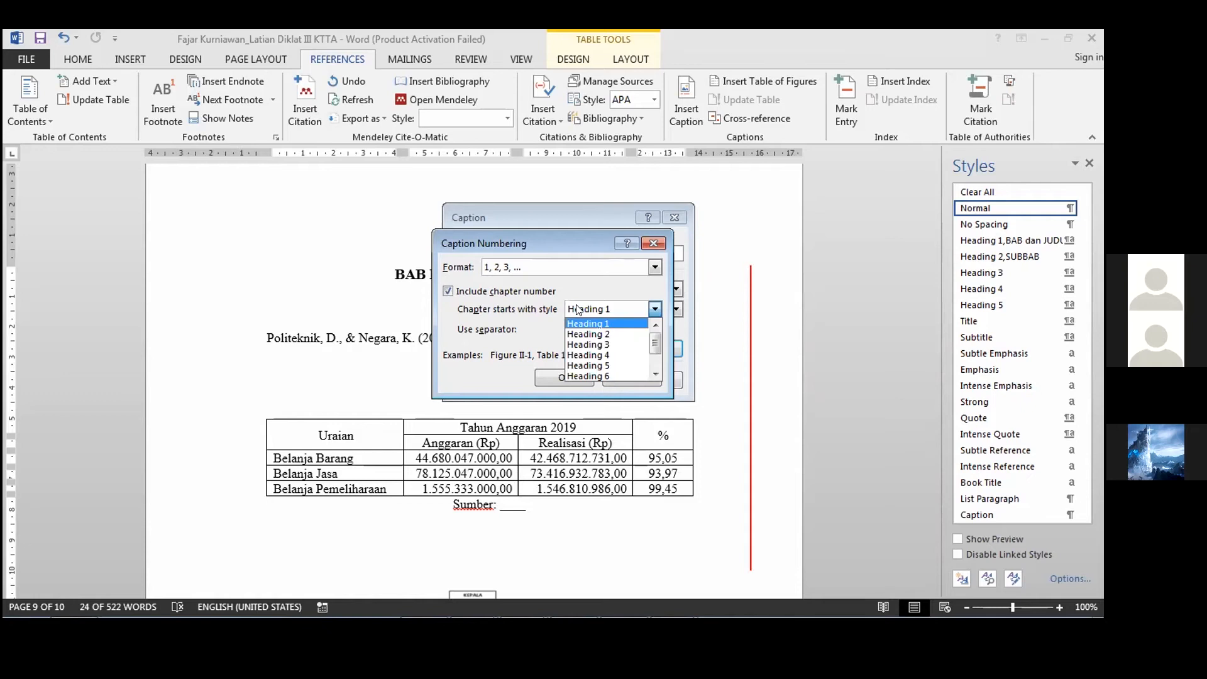
pyautogui.click(577, 308)
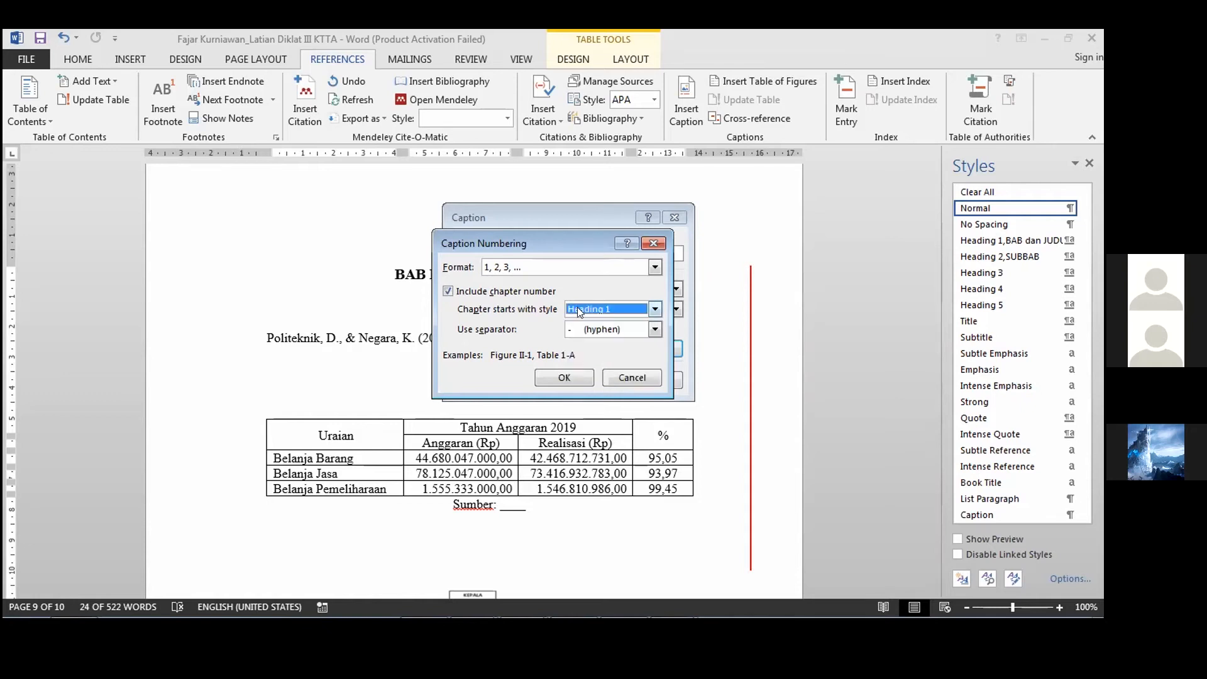
pyautogui.click(588, 339)
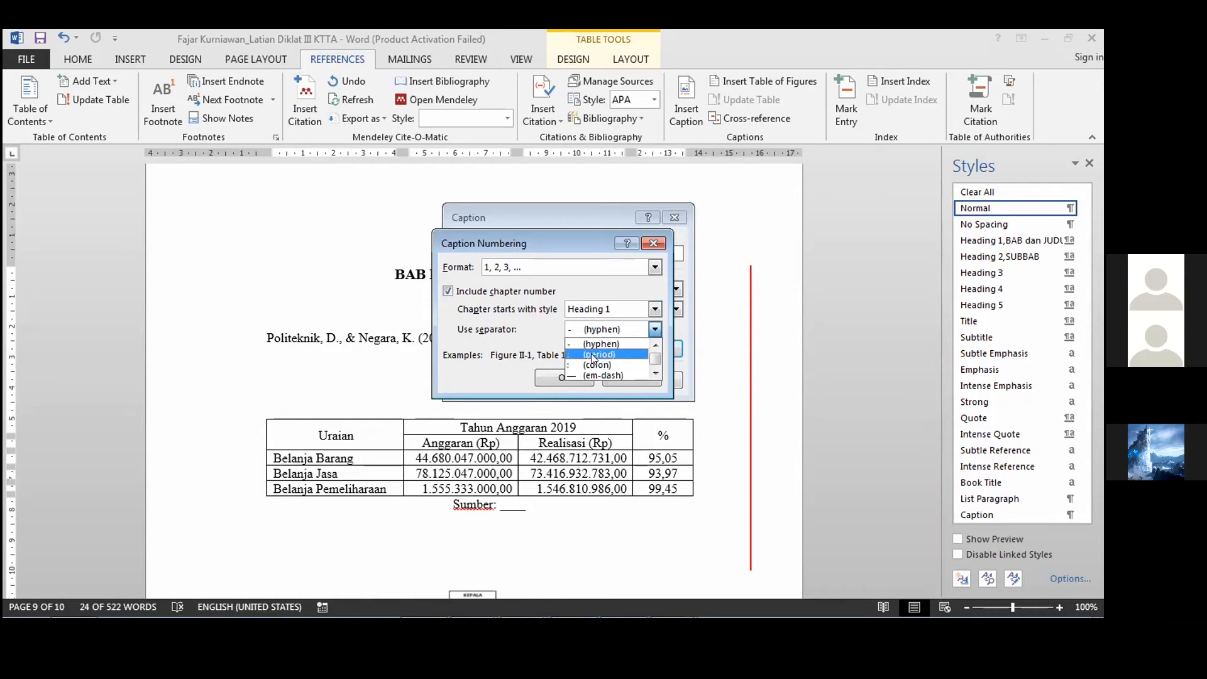
pyautogui.click(594, 355)
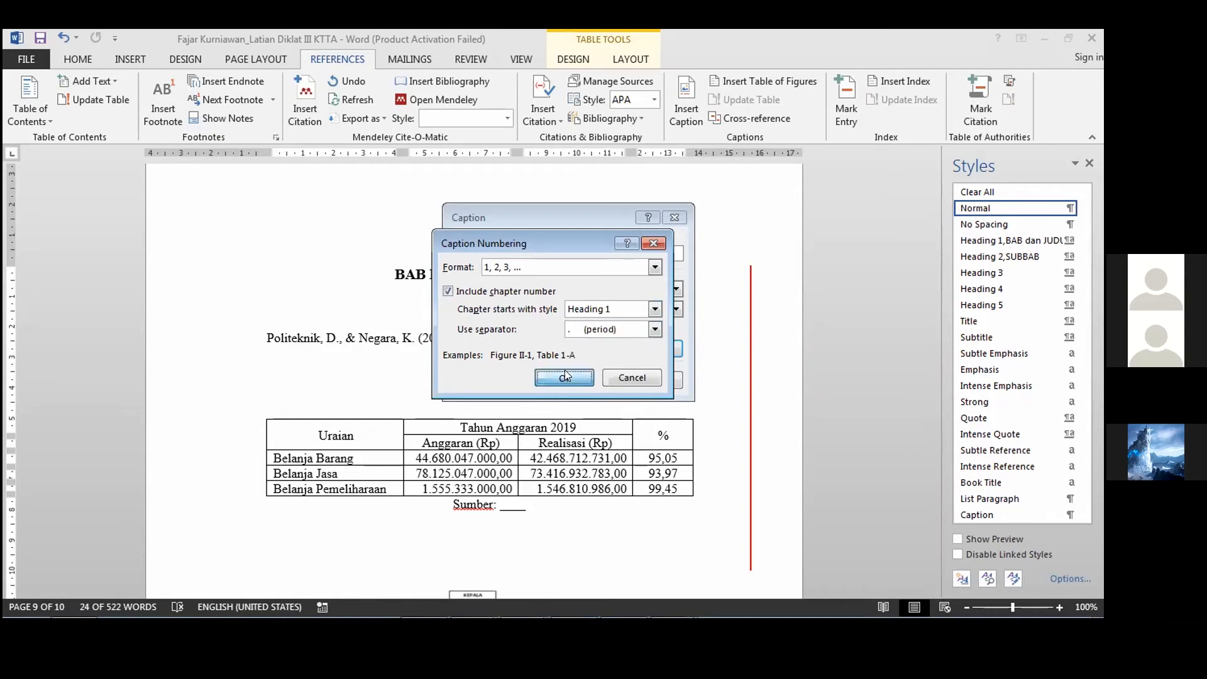
pyautogui.click(564, 375)
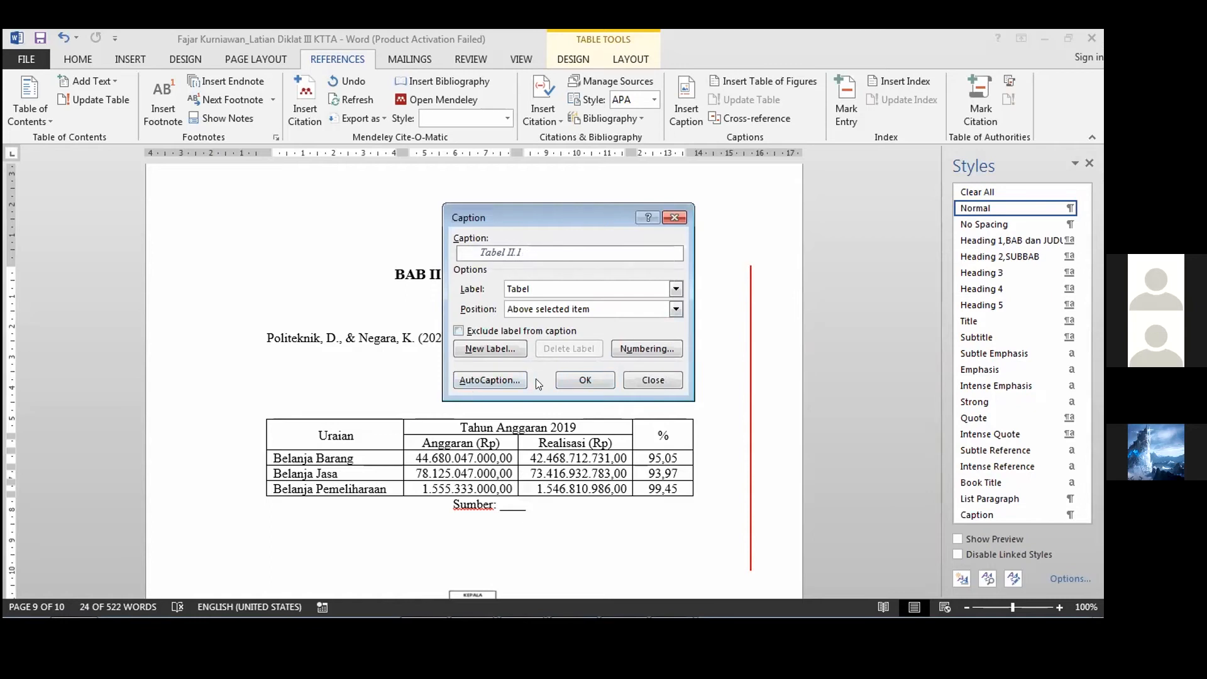
# Step: Insert the Tabel caption above the selected budget table and title it "Tabel Belanja"
pyautogui.click(548, 310)
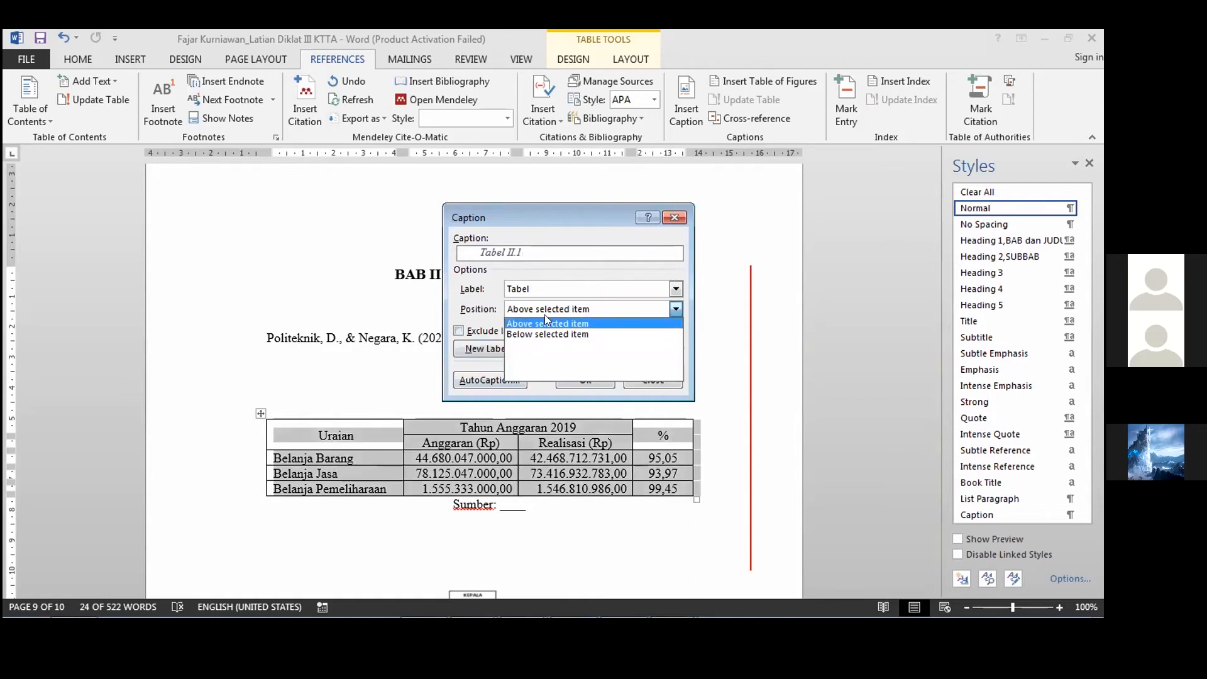
pyautogui.click(551, 308)
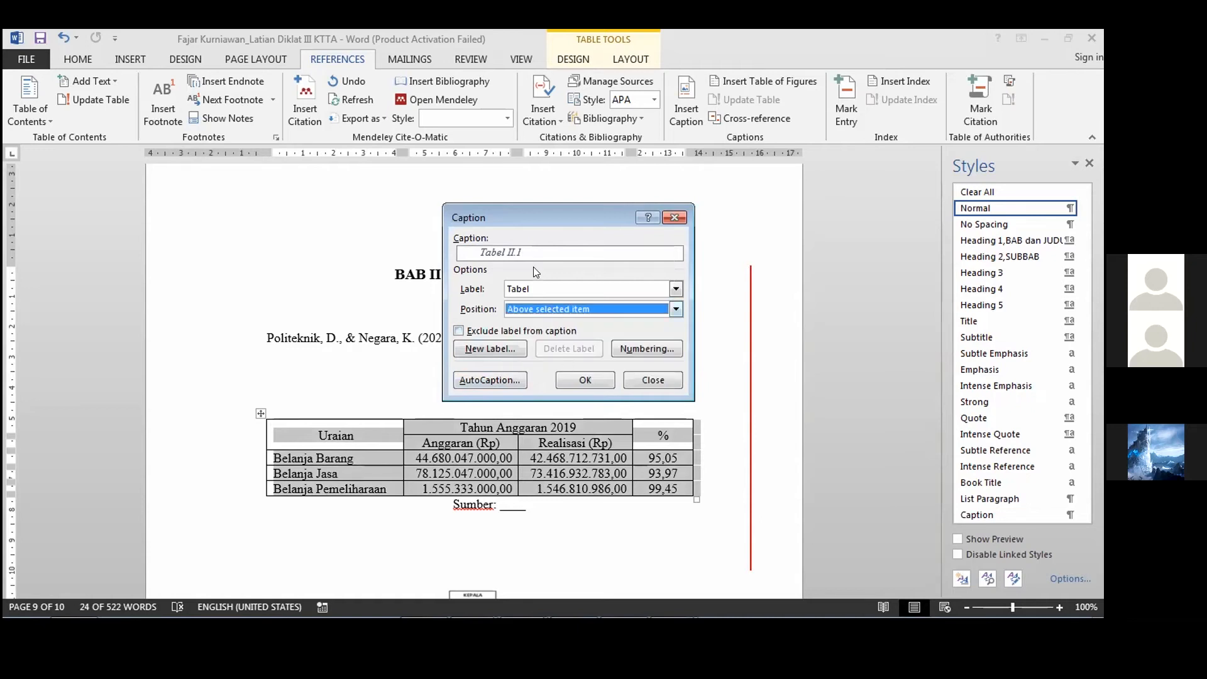
pyautogui.click(586, 381)
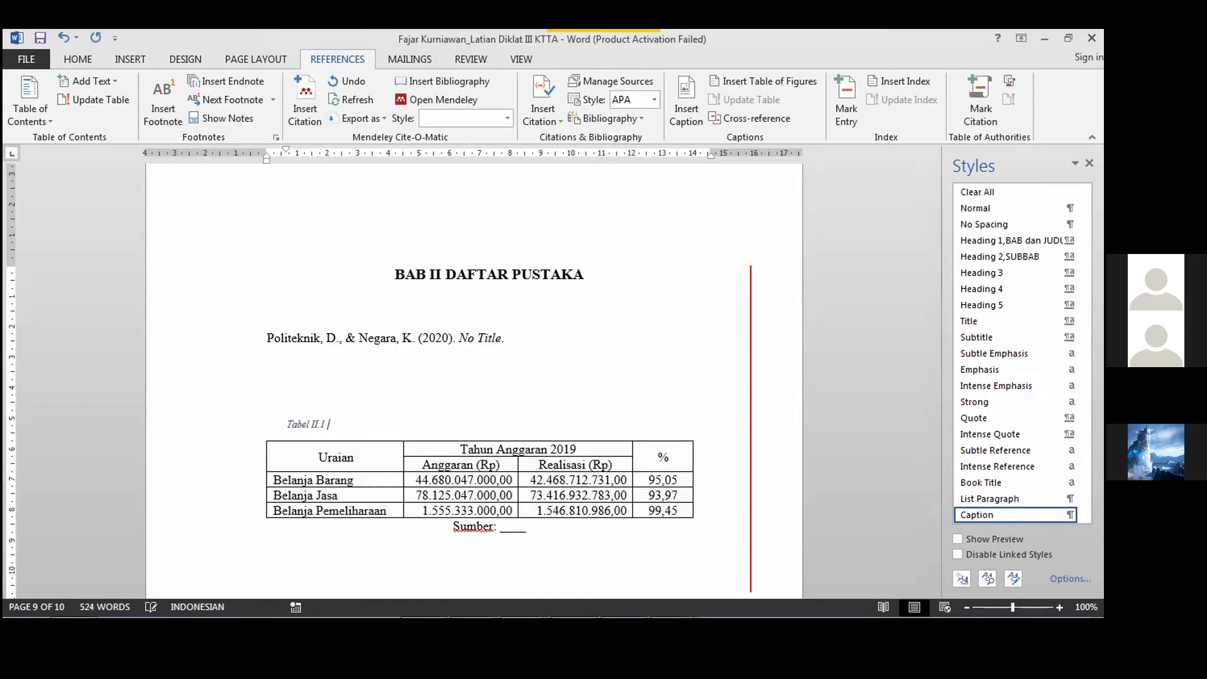
pyautogui.press('capslock')
pyautogui.write('T')
pyautogui.press('capslock')
pyautogui.write('abel')
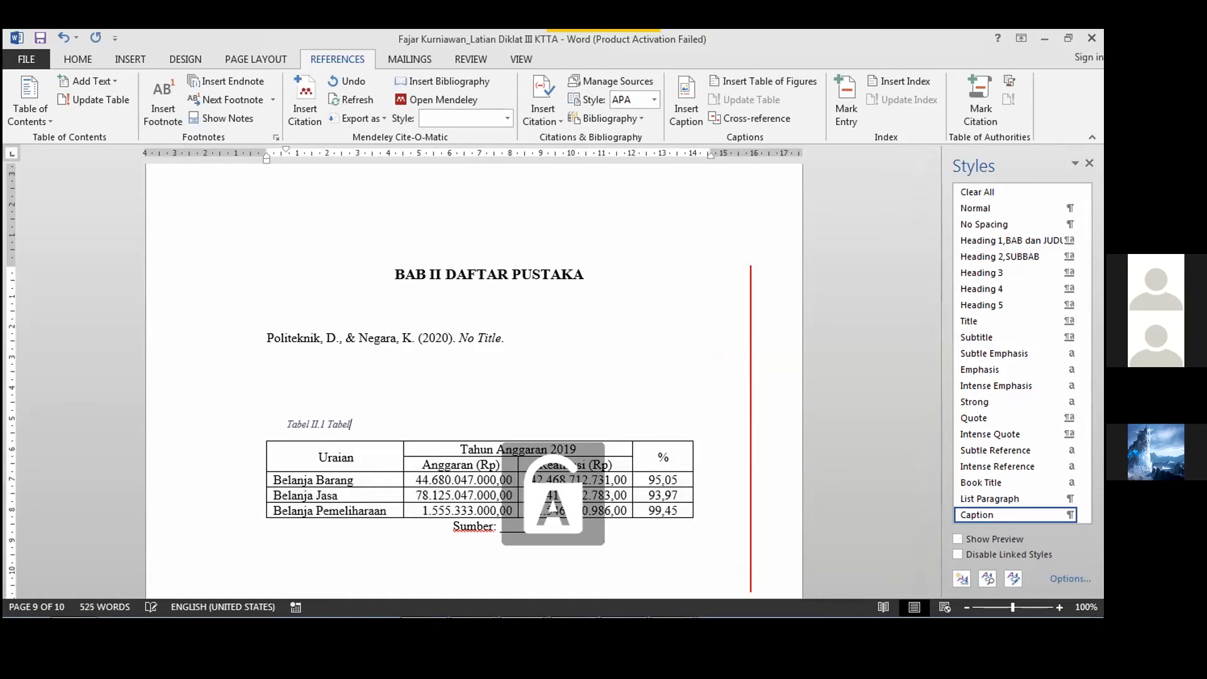
pyautogui.write('Belanja')
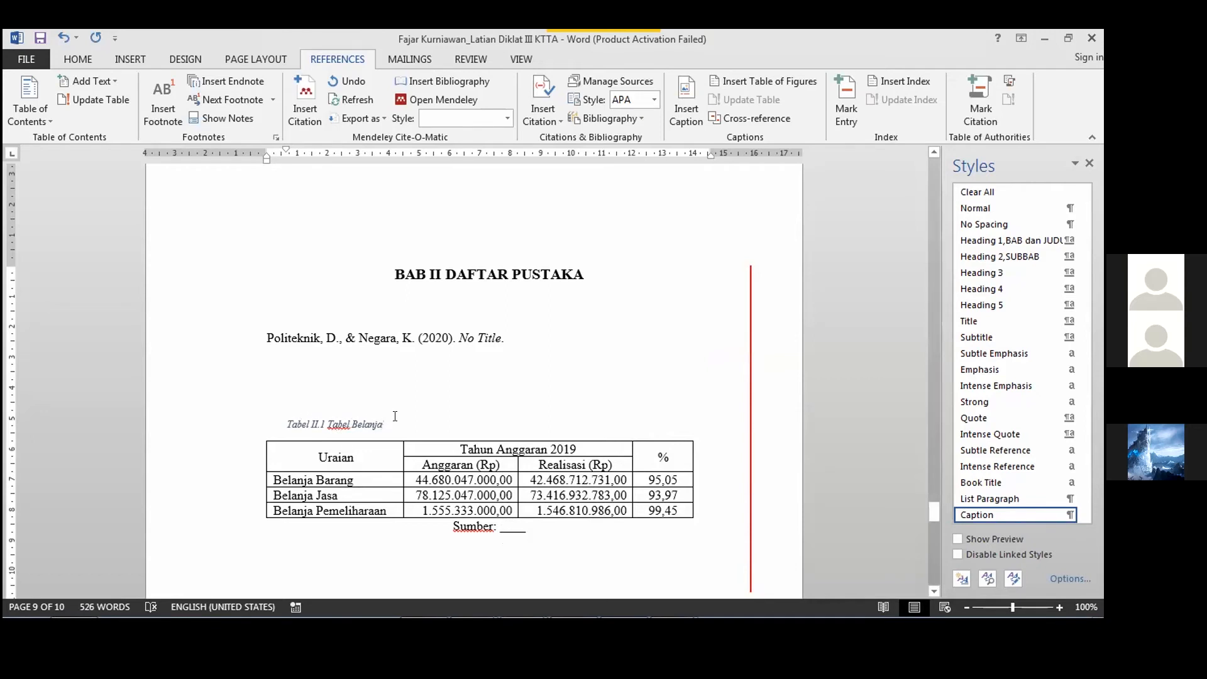
# Step: Apply the Normal style to the "Tabel Belanja" caption, centre it and reduce its line spacing
pyautogui.click(263, 416)
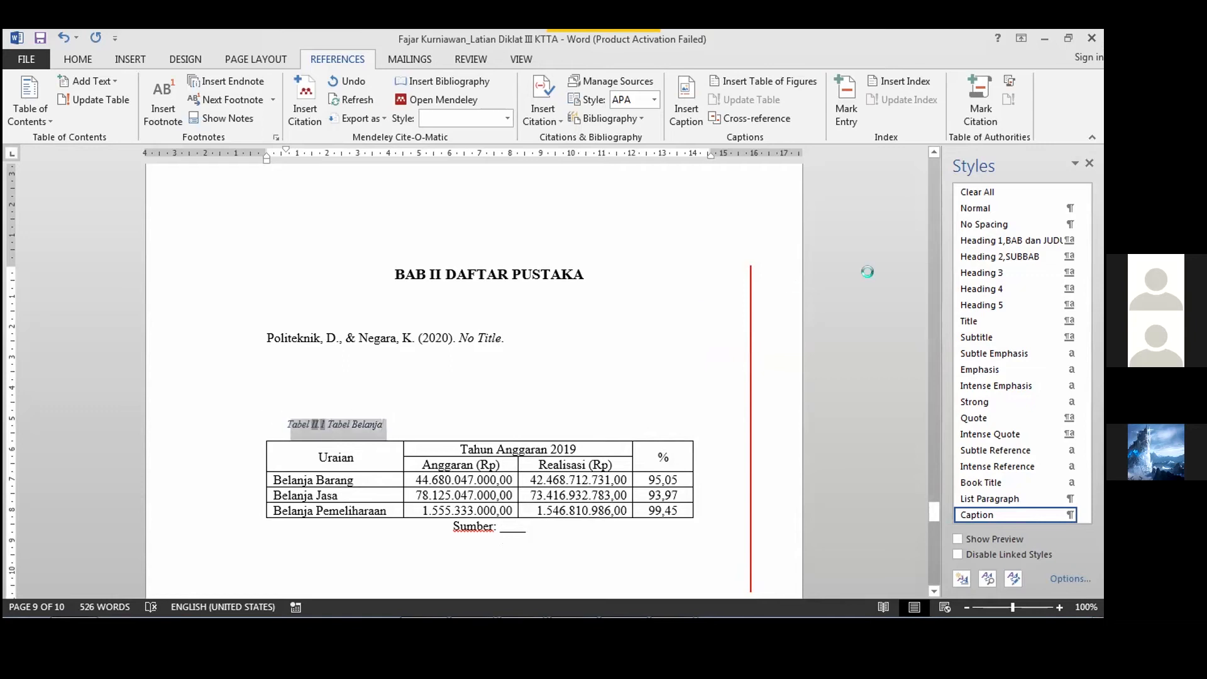
pyautogui.click(993, 209)
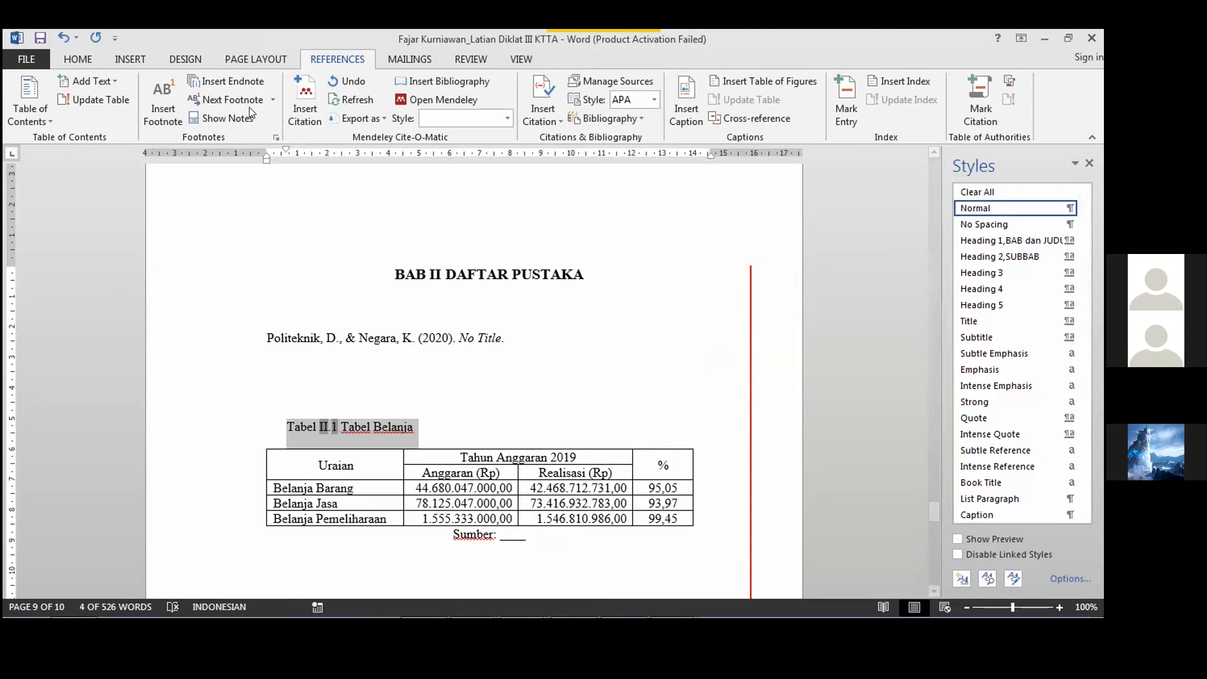
pyautogui.scroll(4, 280, 103)
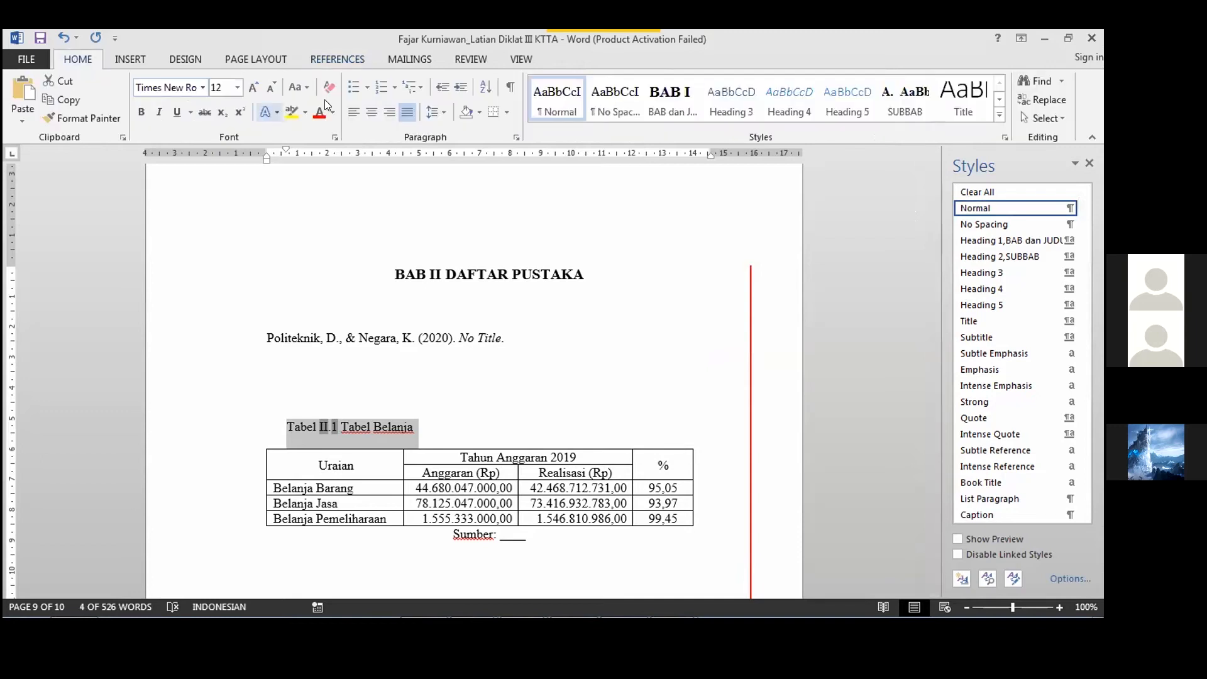
pyautogui.click(370, 113)
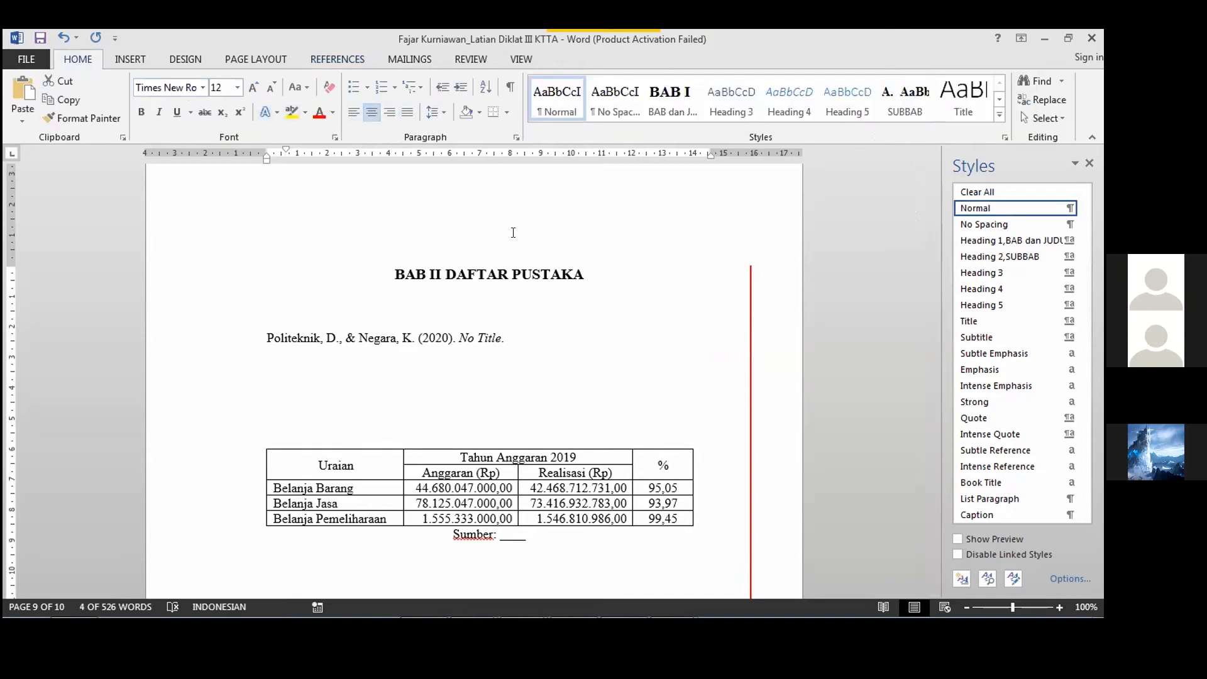
pyautogui.click(434, 112)
pyautogui.press('Return')
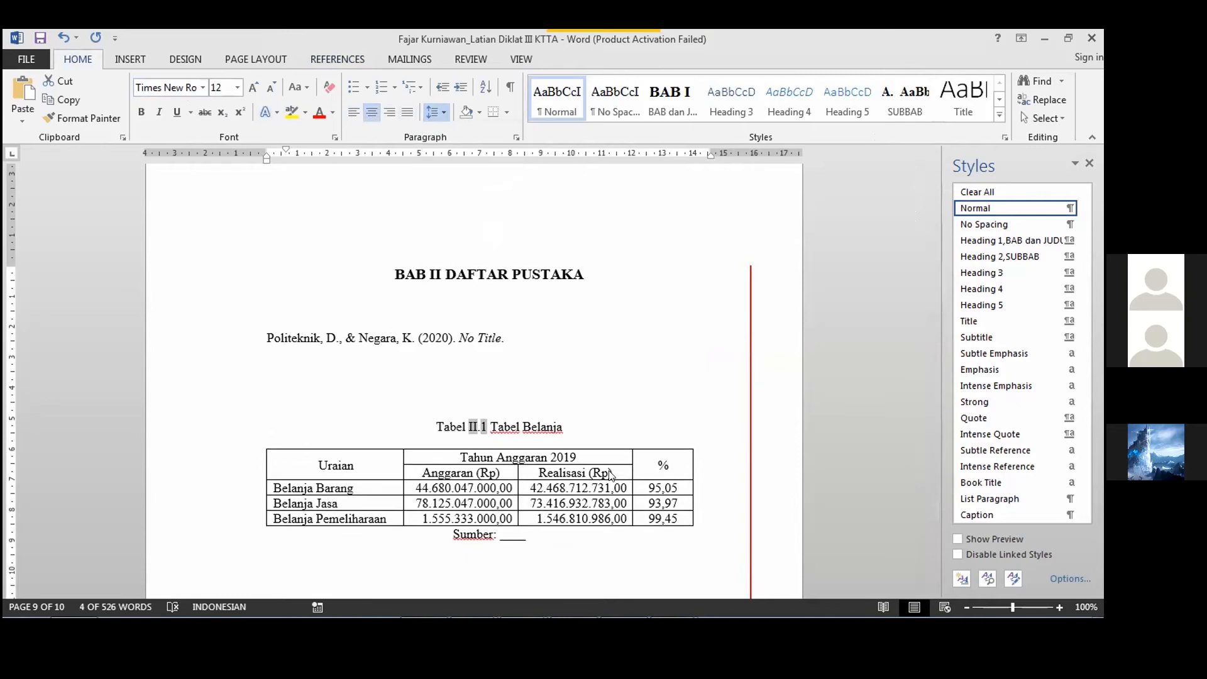
# Step: Switch to Nitro Reader and compare the figure caption in the sample KTTA PDF with the guidelines' sample Daftar Tabel
pyautogui.click(624, 632)
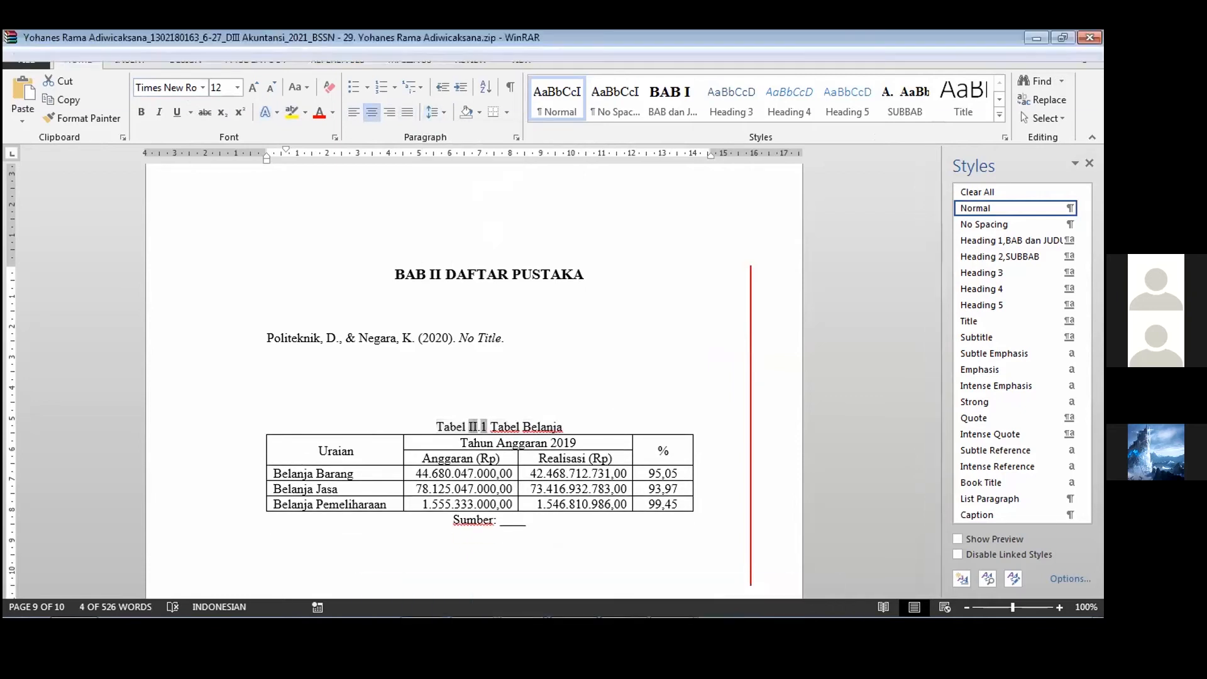
pyautogui.click(624, 631)
pyautogui.hotkey('alt', 'Tab')
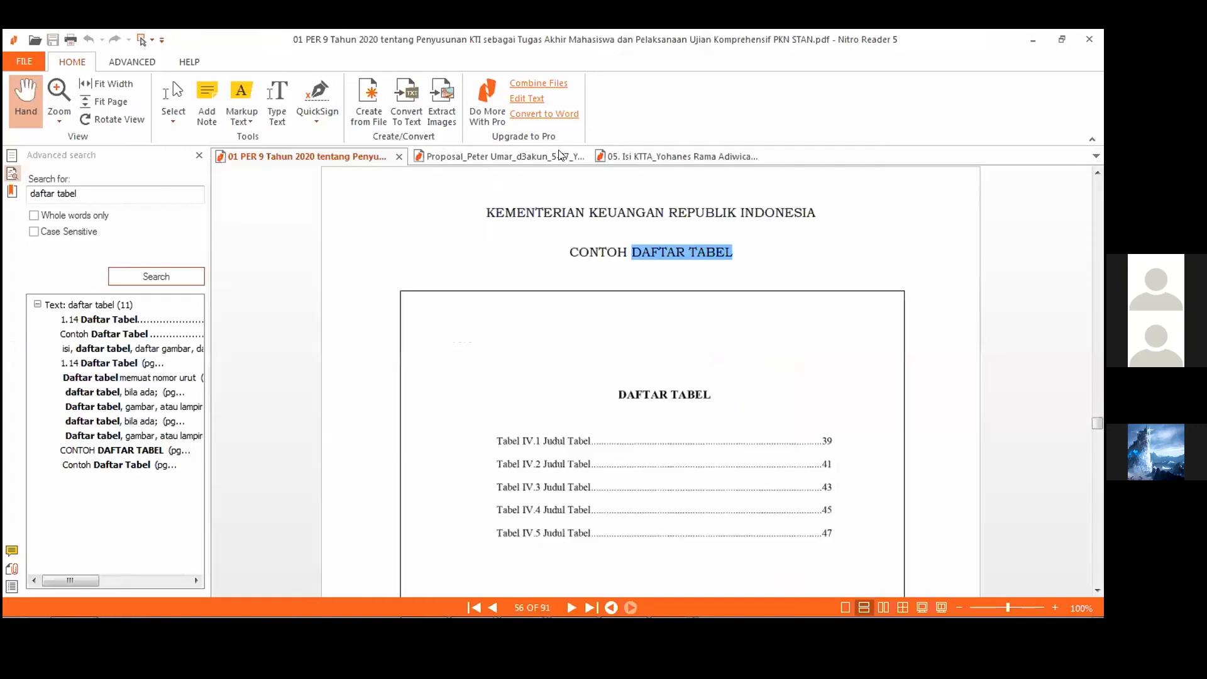
pyautogui.click(667, 156)
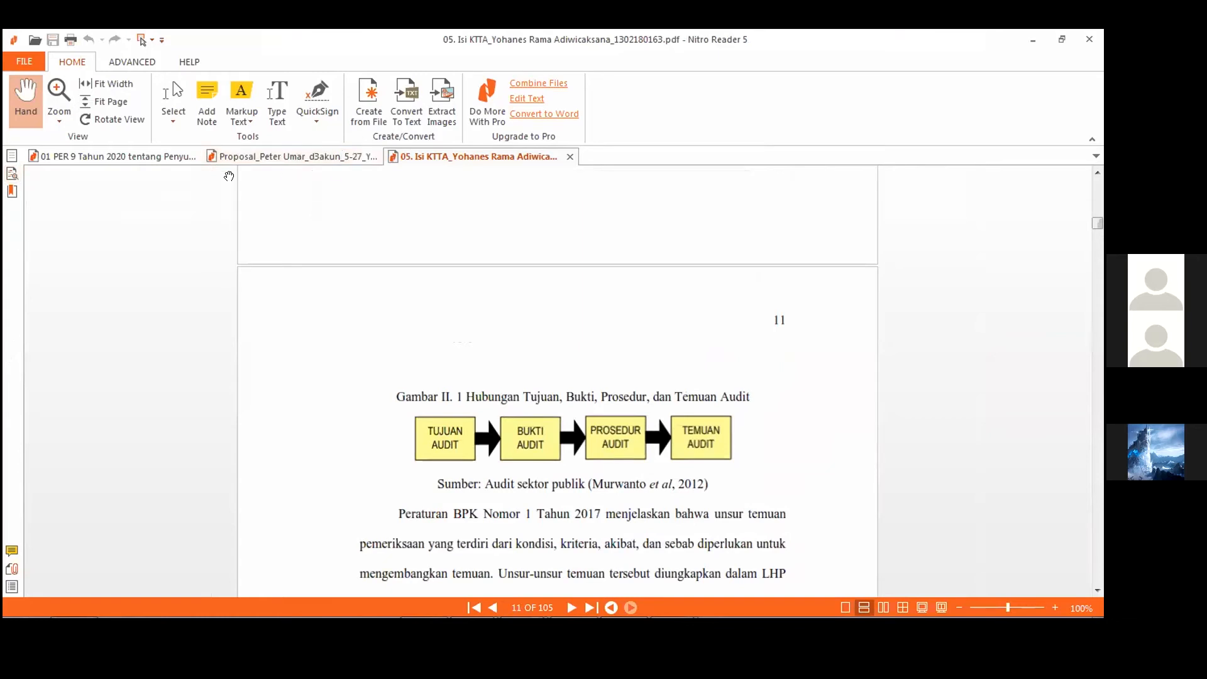
pyautogui.click(140, 159)
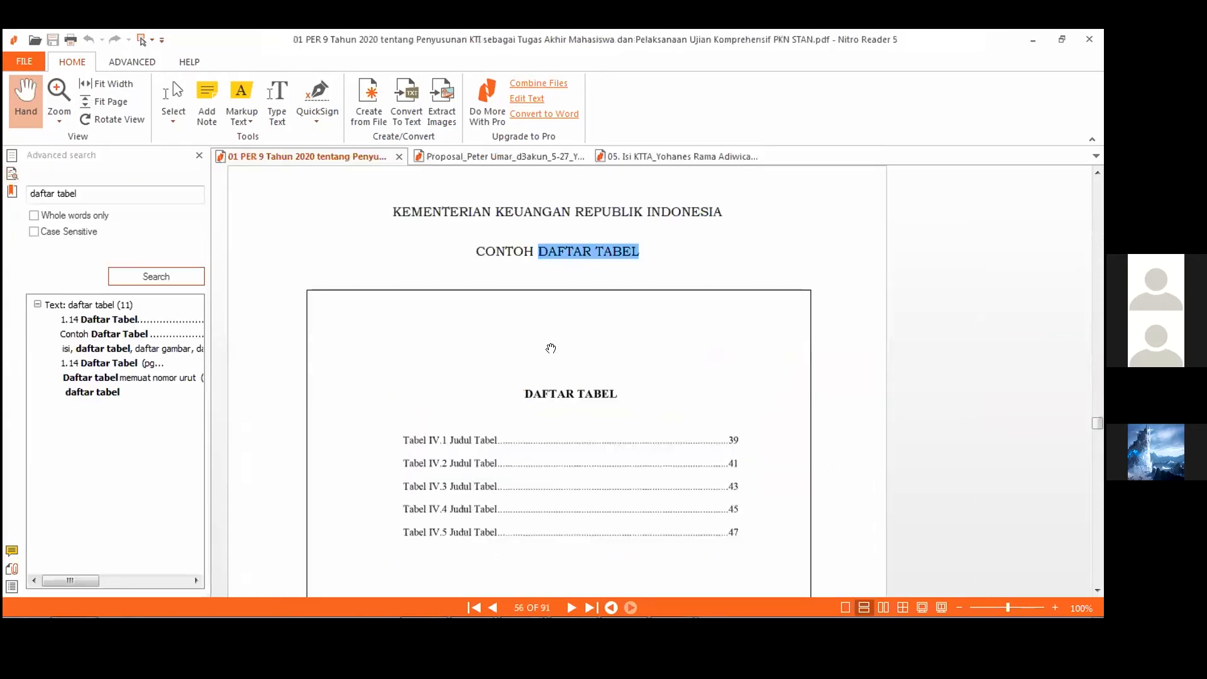
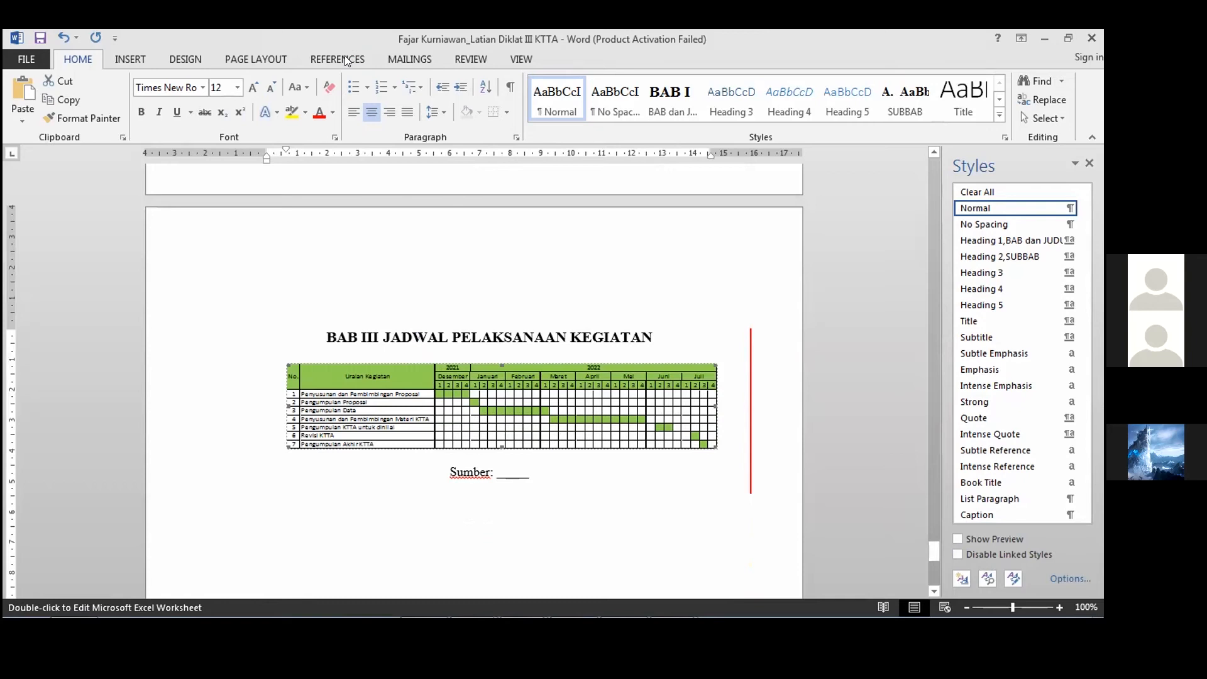
# Step: Try to insert a Tabel caption at the BAB III JADWAL PELAKSANAAN KEGIATAN heading in Word and undo it
pyautogui.click(345, 60)
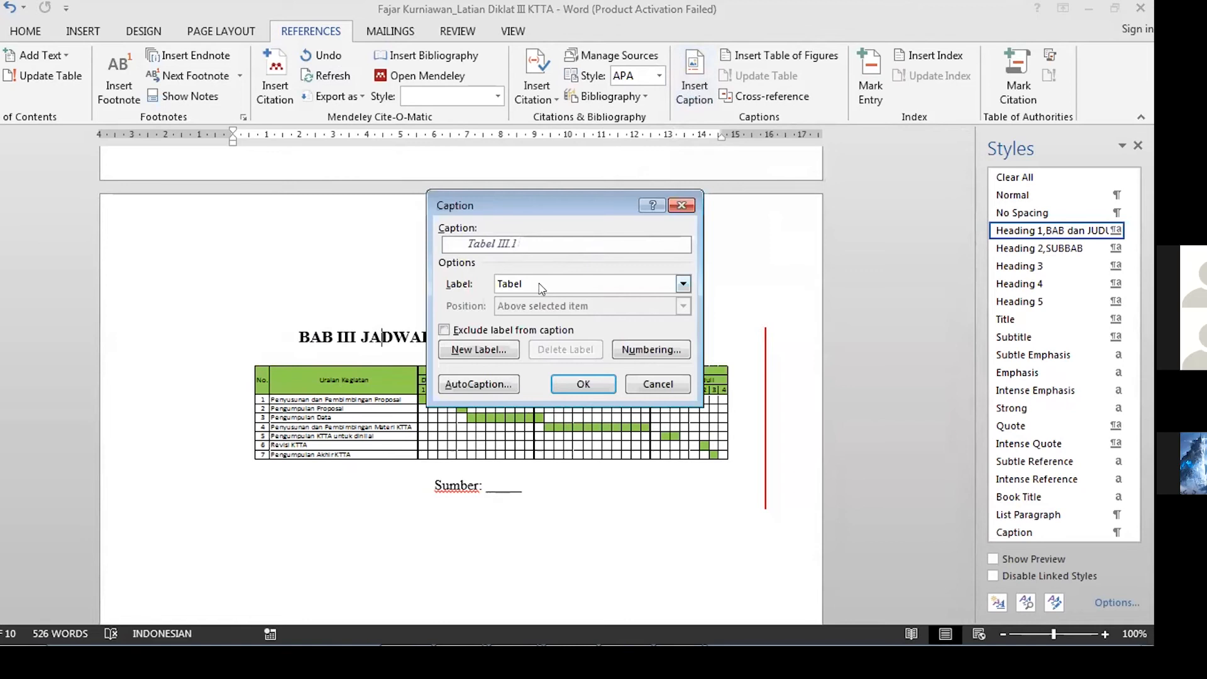
pyautogui.click(566, 380)
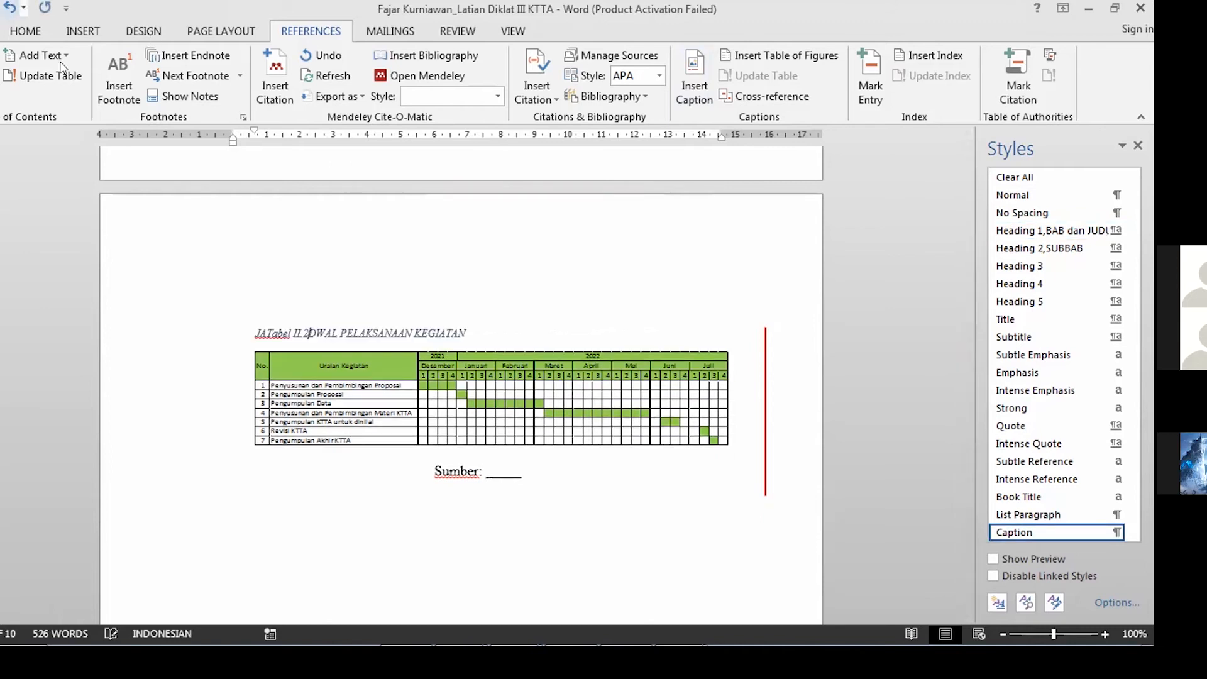
pyautogui.click(10, 8)
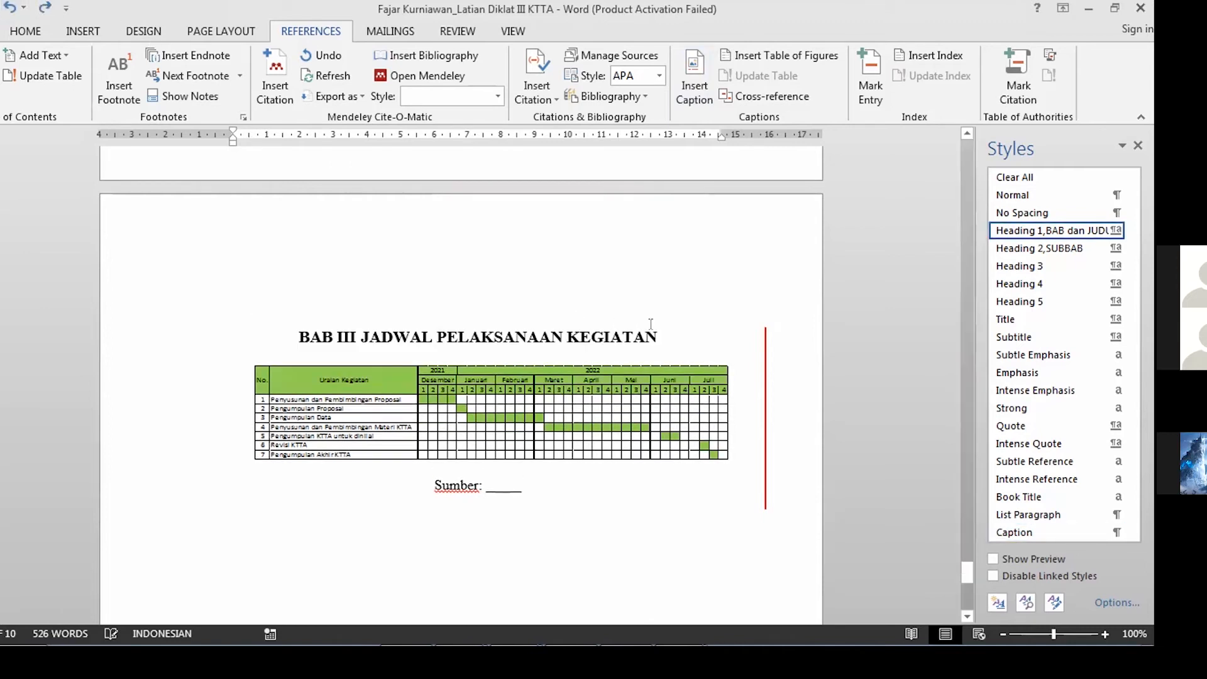
# Step: Add an empty line below the BAB III heading and insert a Tabel caption there, above the schedule table
pyautogui.press('Return')
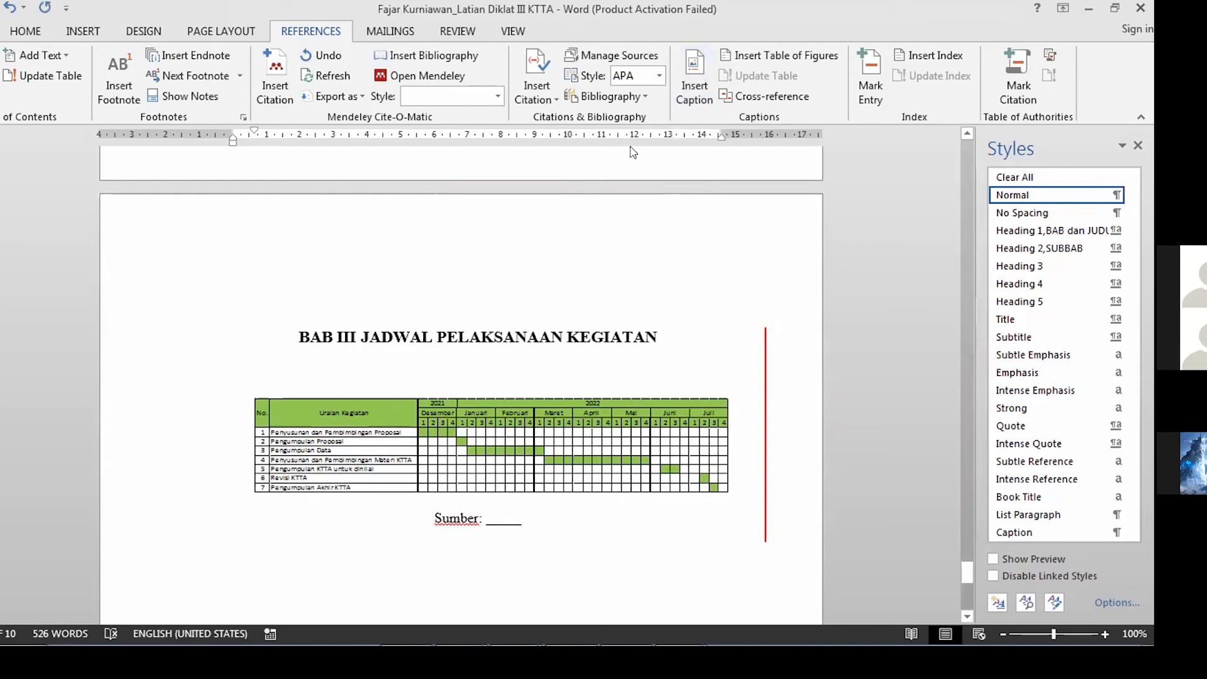
pyautogui.click(694, 89)
pyautogui.click(434, 382)
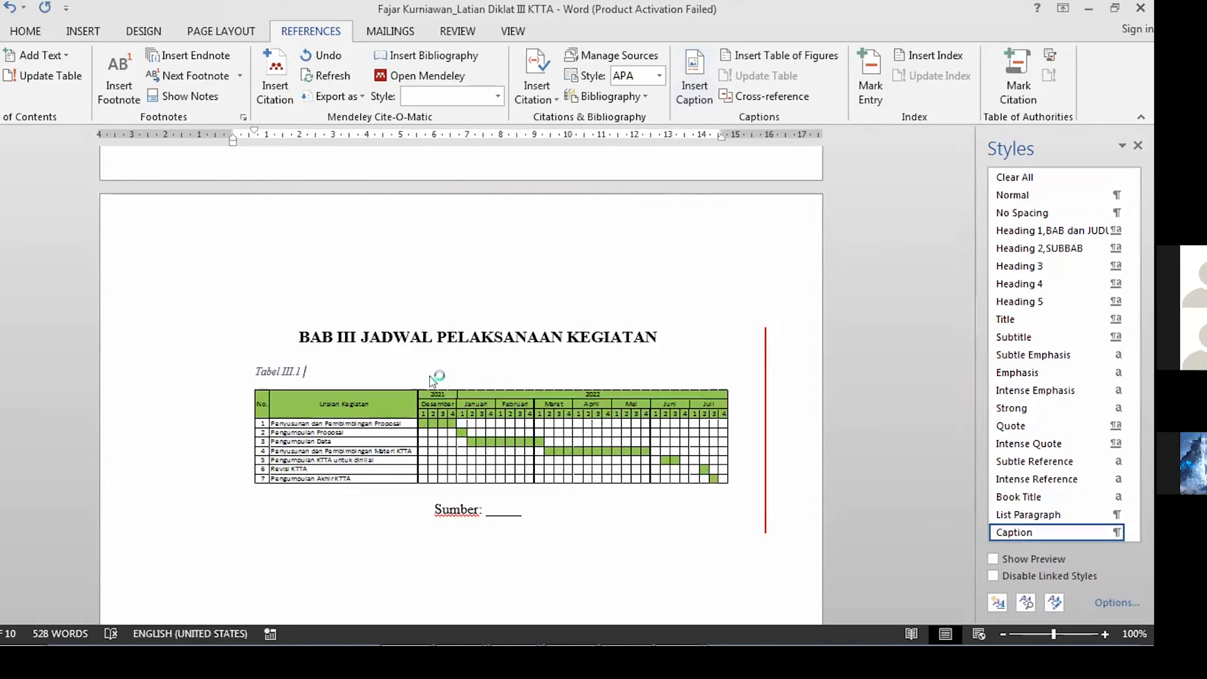
# Step: Title the schedule table's caption "Jadwal Pelaksanaan Kegiatan"
pyautogui.press('capslock')
pyautogui.press('capslock')
pyautogui.write('JADWA')
pyautogui.press('BackSpace')
pyautogui.press('BackSpace')
pyautogui.press('BackSpace')
pyautogui.press('BackSpace')
pyautogui.press('capslock')
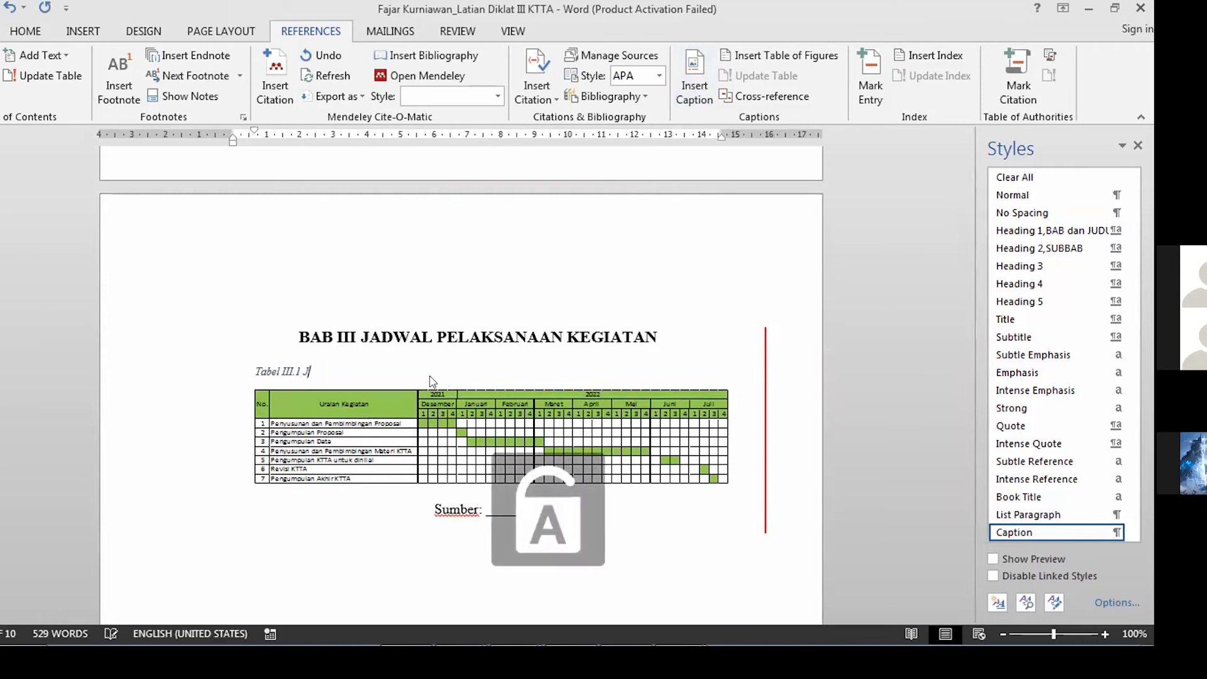
pyautogui.press('capslock')
pyautogui.write('adwal Pelaksanaan')
pyautogui.press('capslock')
pyautogui.write('Kegiatan')
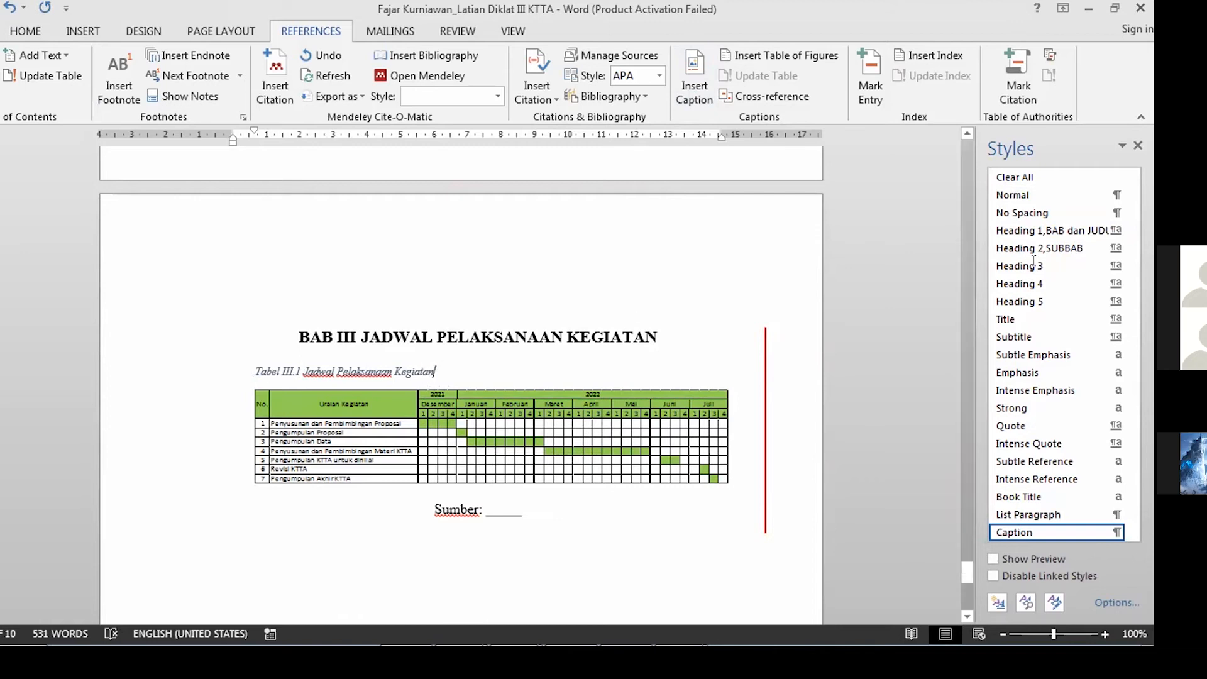
# Step: Apply the Normal style to the "Jadwal Pelaksanaan Kegiatan" caption and centre it above the table
pyautogui.click(246, 372)
pyautogui.click(1011, 194)
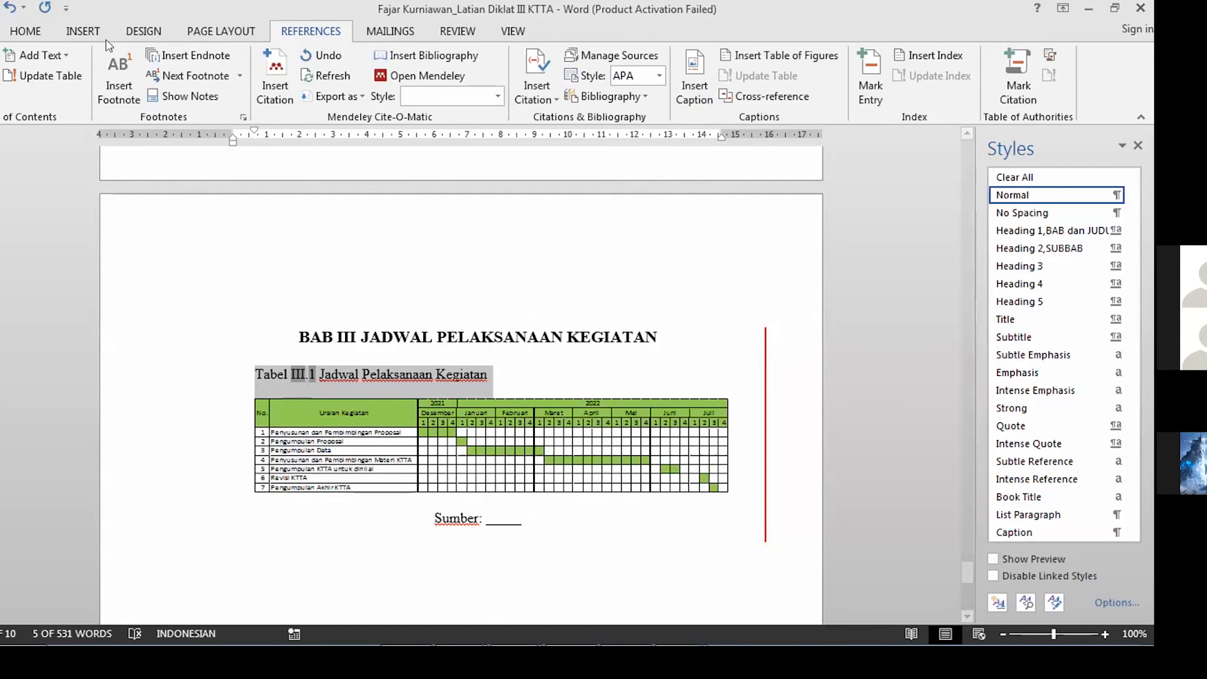
pyautogui.click(25, 32)
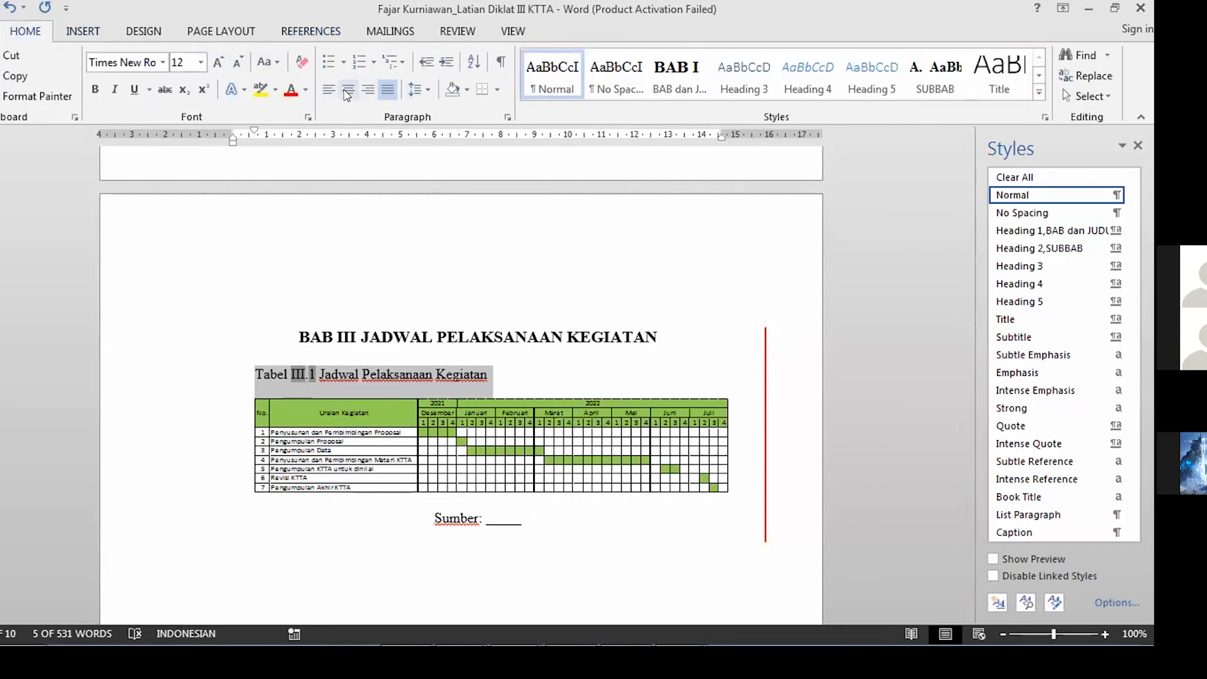
pyautogui.click(348, 89)
pyautogui.click(617, 373)
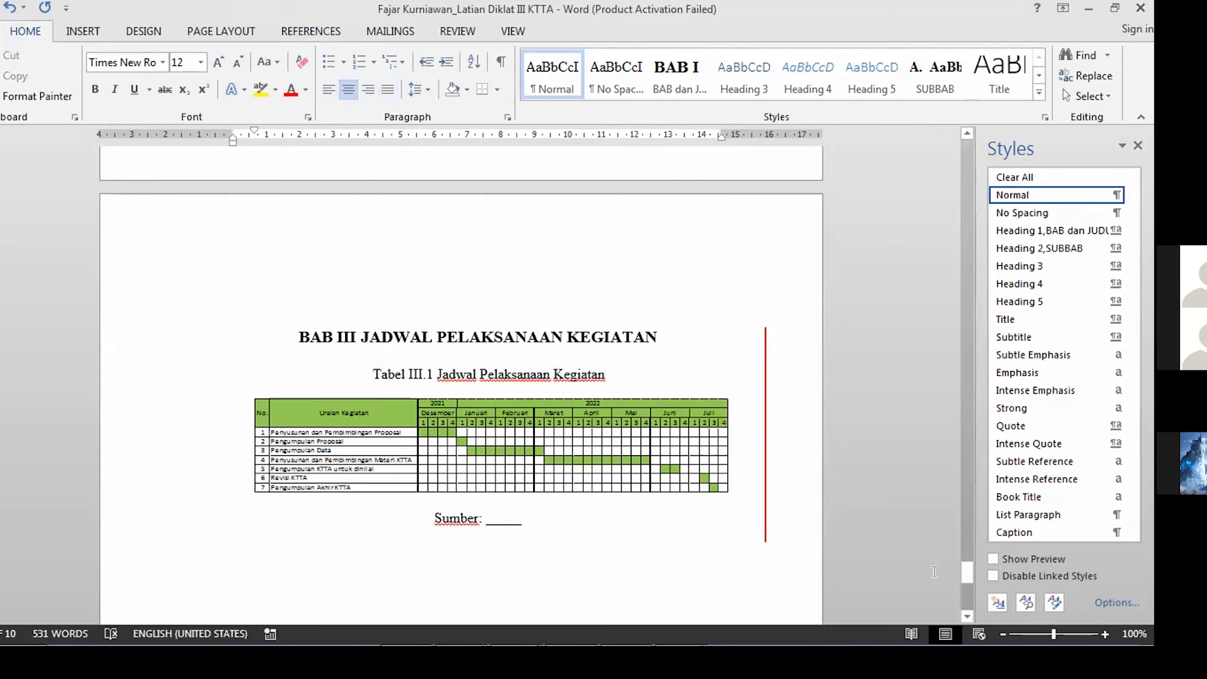
# Step: Try to add an empty line below the DAFTAR TABEL heading and undo it
pyautogui.moveTo(969, 574); pyautogui.dragTo(966, 293)
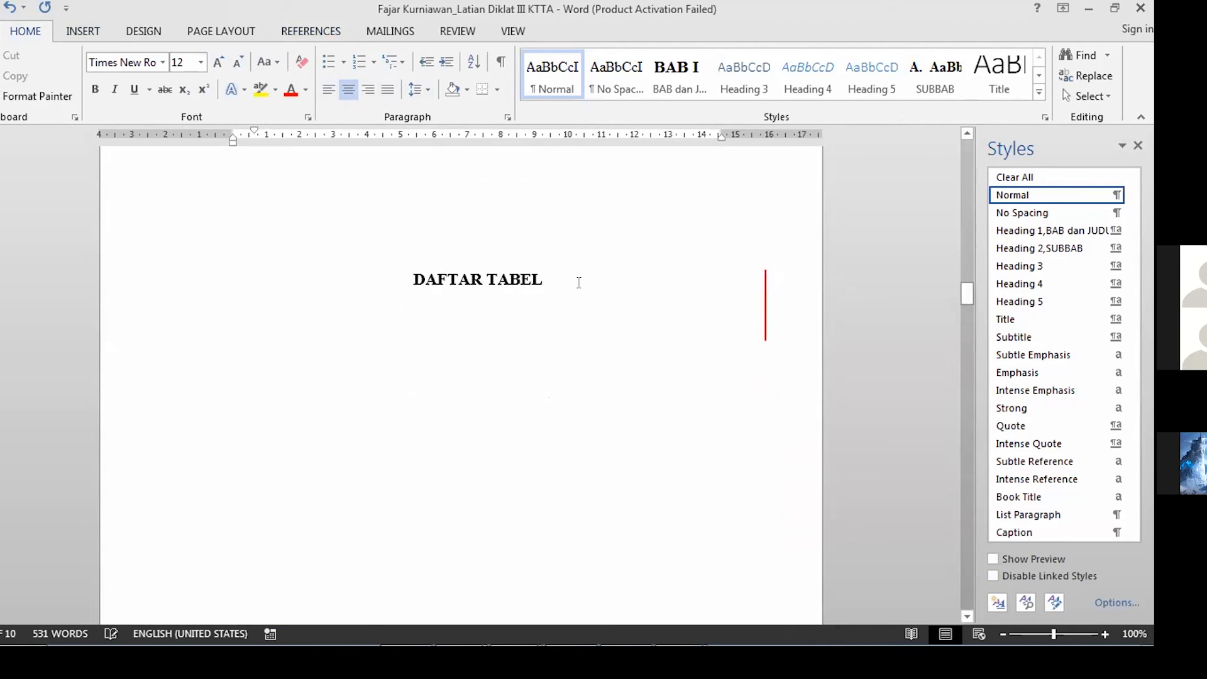
pyautogui.click(507, 298)
pyautogui.press('Return')
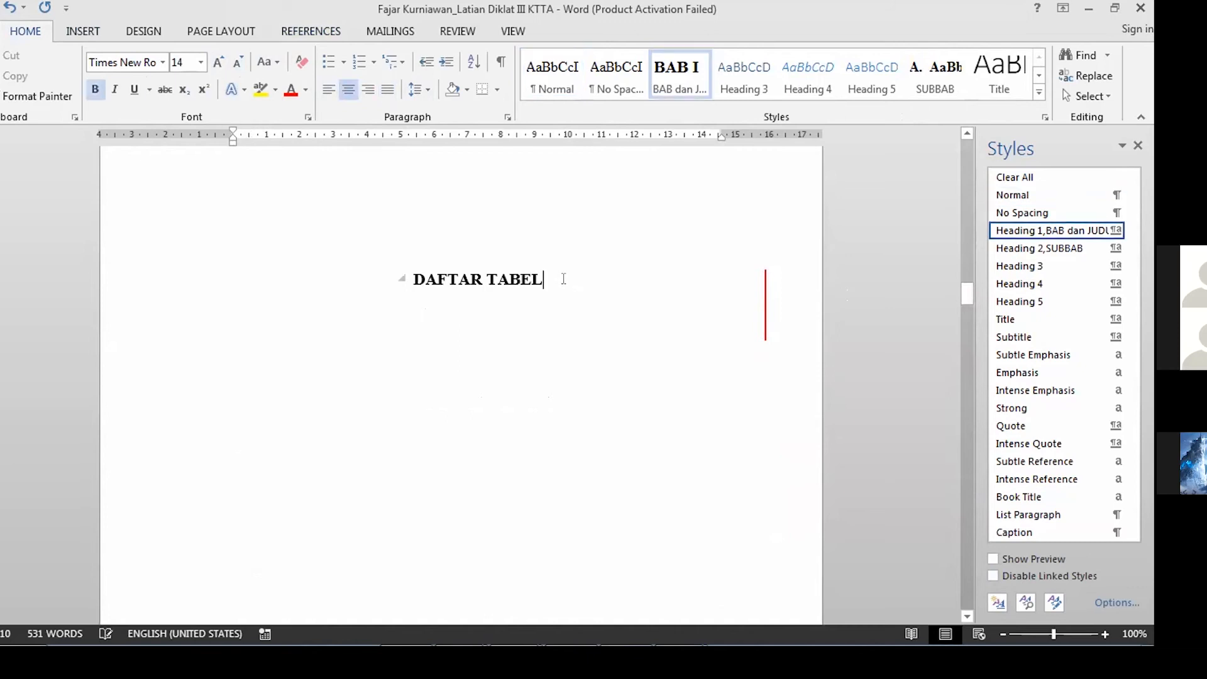
pyautogui.press('Return')
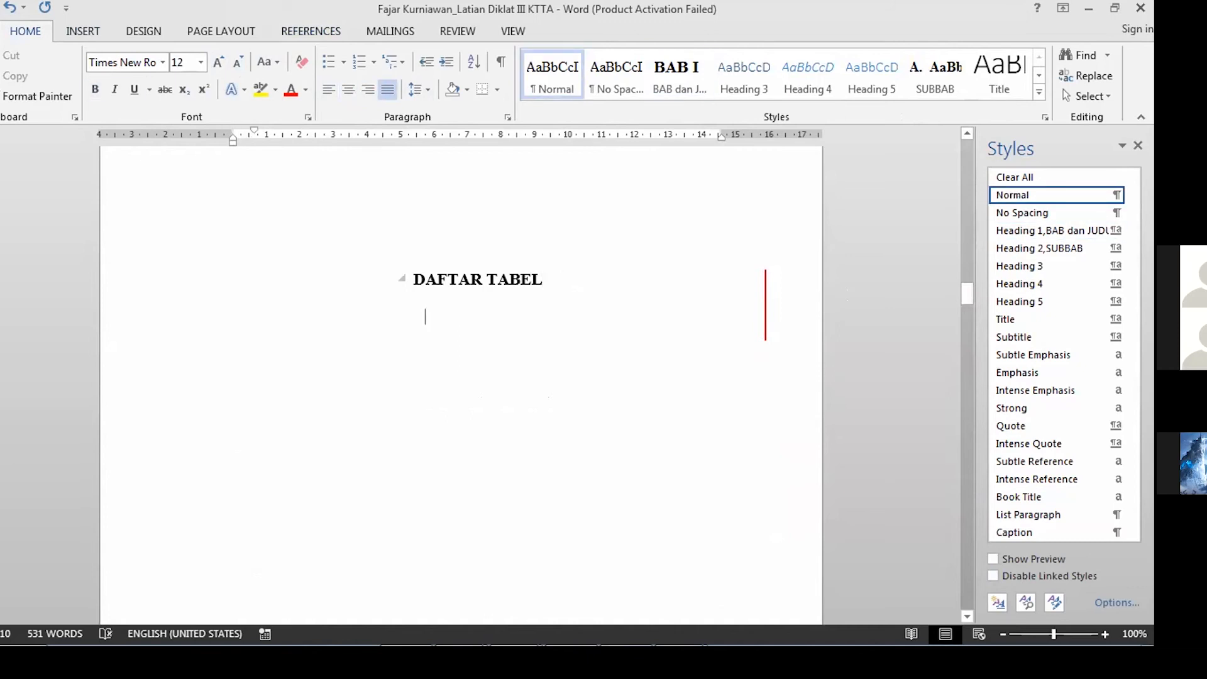
pyautogui.press('Return')
pyautogui.click(10, 9)
# Step: Insert a table of figures using the Tabel caption label below the DAFTAR TABEL heading
pyautogui.moveTo(958, 305); pyautogui.dragTo(960, 291)
pyautogui.click(267, 352)
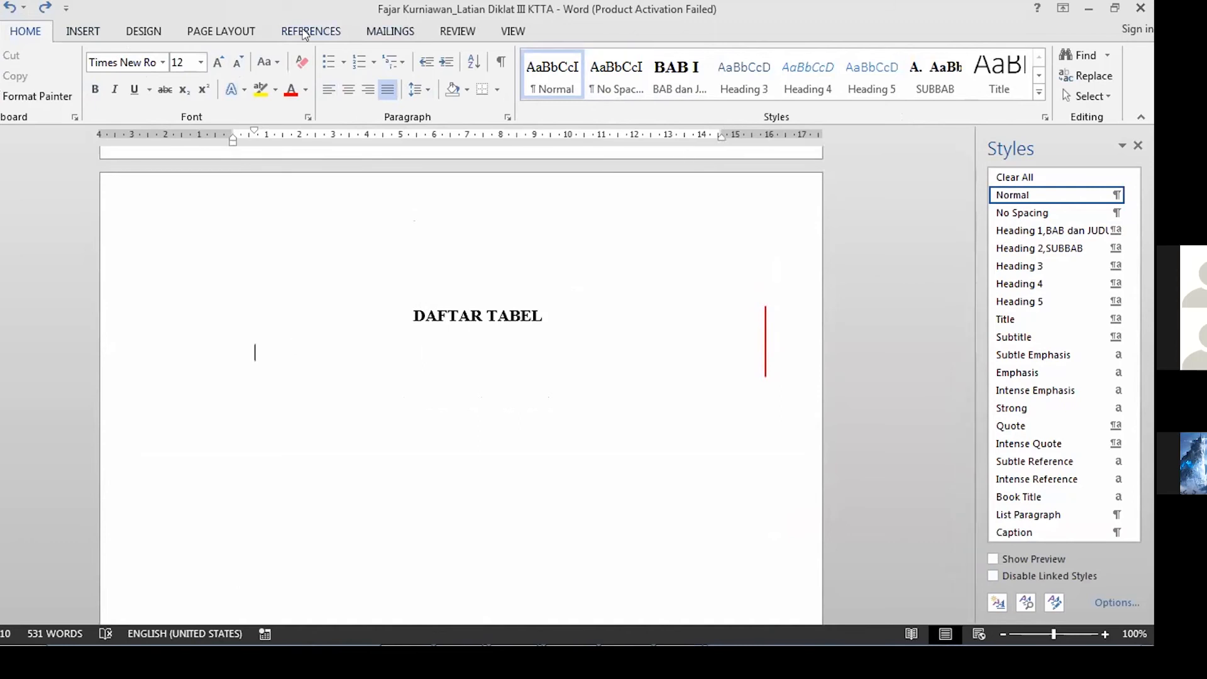
pyautogui.click(311, 33)
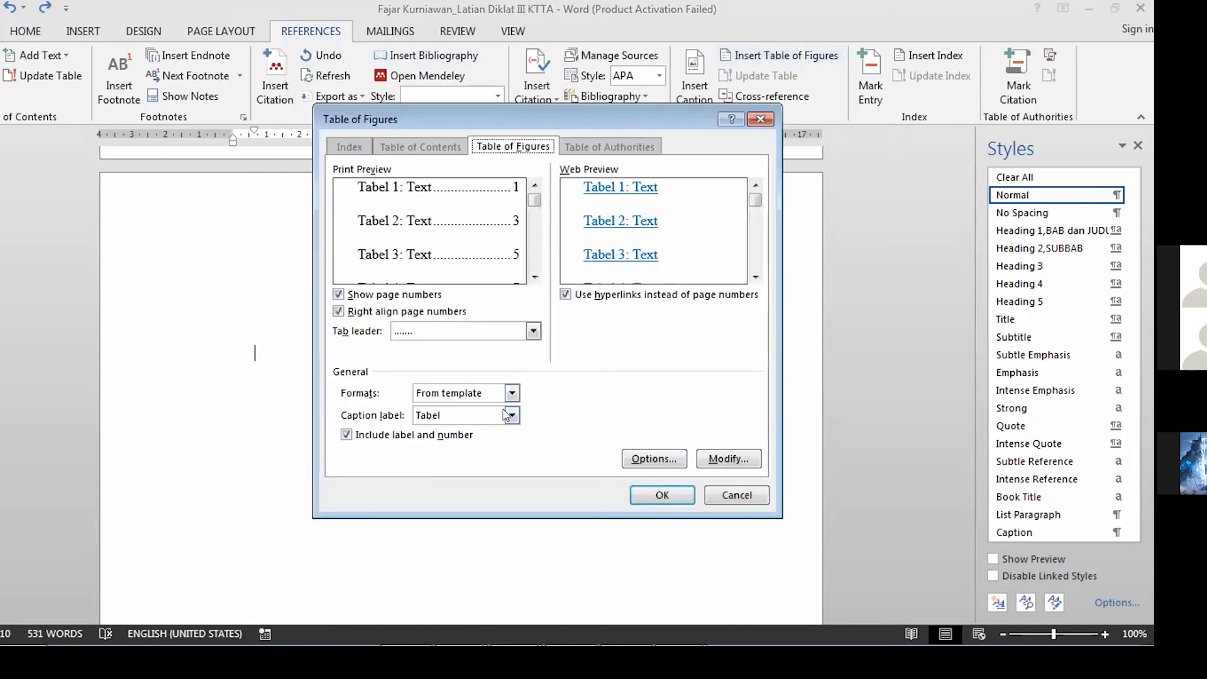
pyautogui.click(510, 415)
pyautogui.click(507, 415)
pyautogui.click(507, 415)
pyautogui.click(507, 414)
pyautogui.click(507, 415)
pyautogui.click(507, 415)
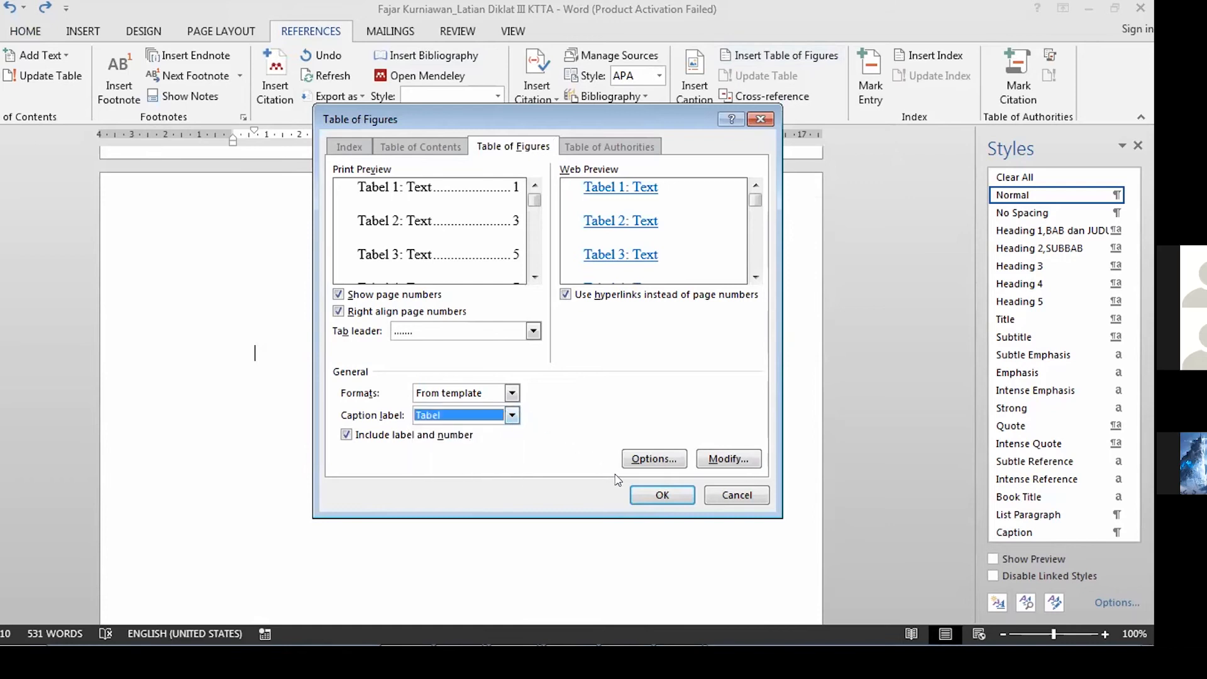
pyautogui.click(647, 496)
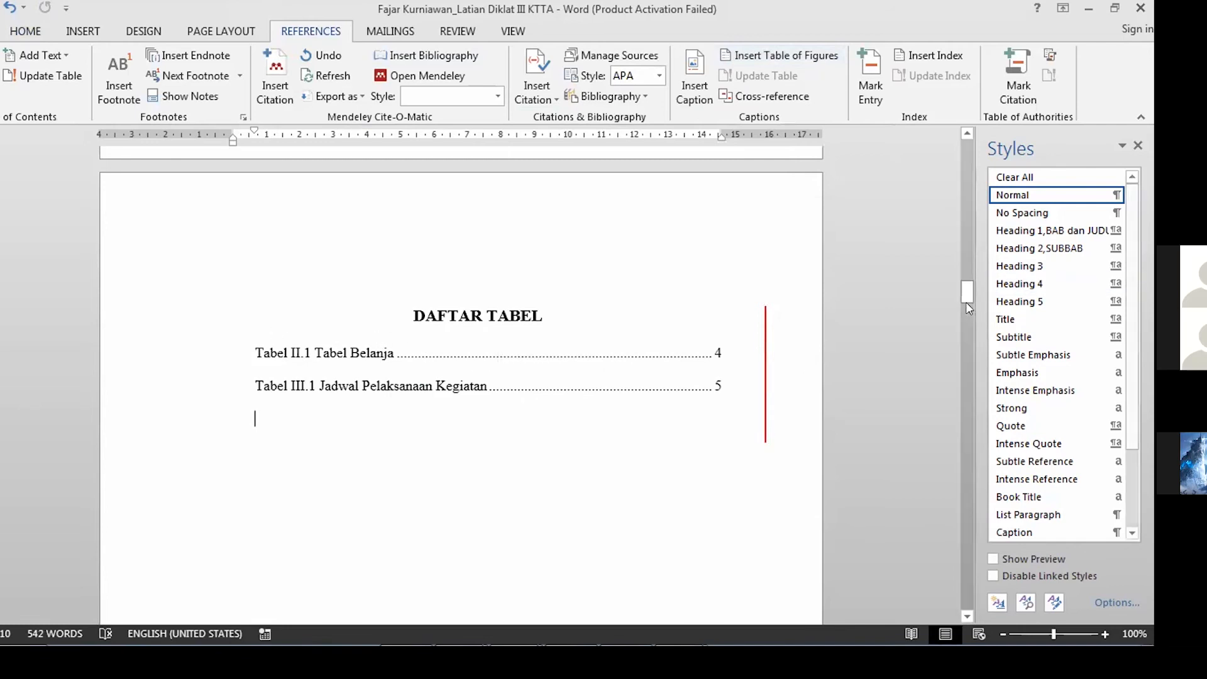
# Step: Check the figure layout in the sample thesis PDF and centre the "Sumber" line beneath the audit diagram in the Word proposal
pyautogui.moveTo(966, 292); pyautogui.dragTo(968, 421)
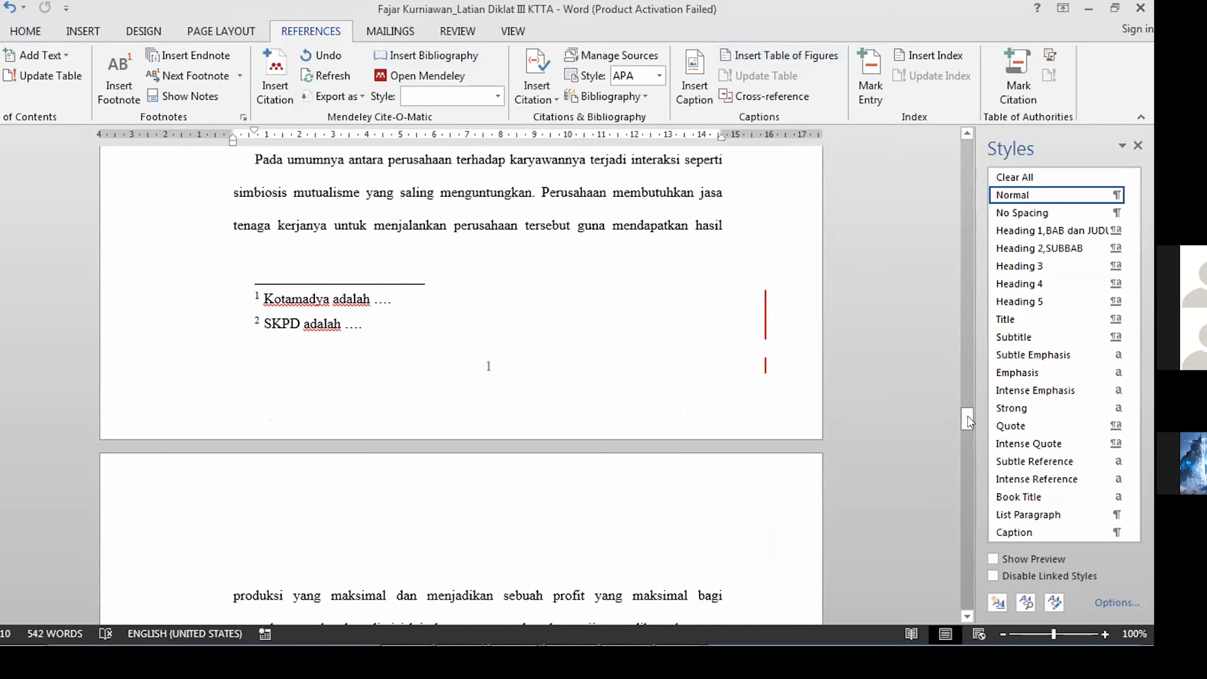
pyautogui.moveTo(967, 423); pyautogui.dragTo(957, 400)
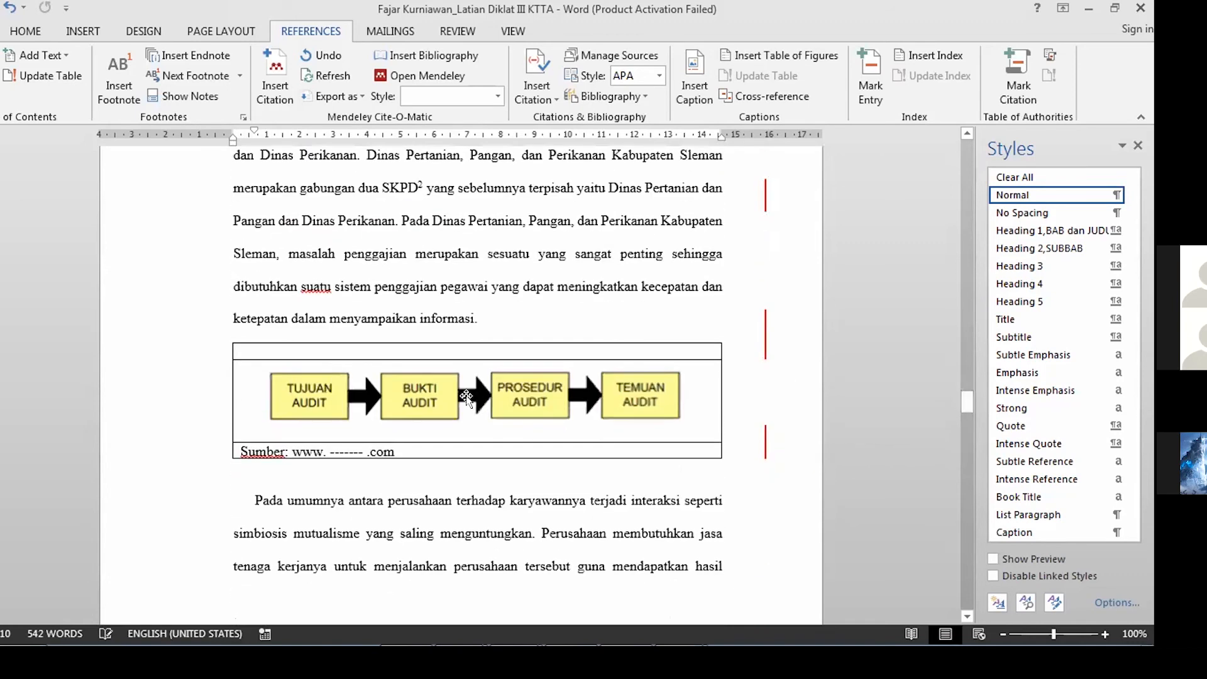
pyautogui.click(308, 370)
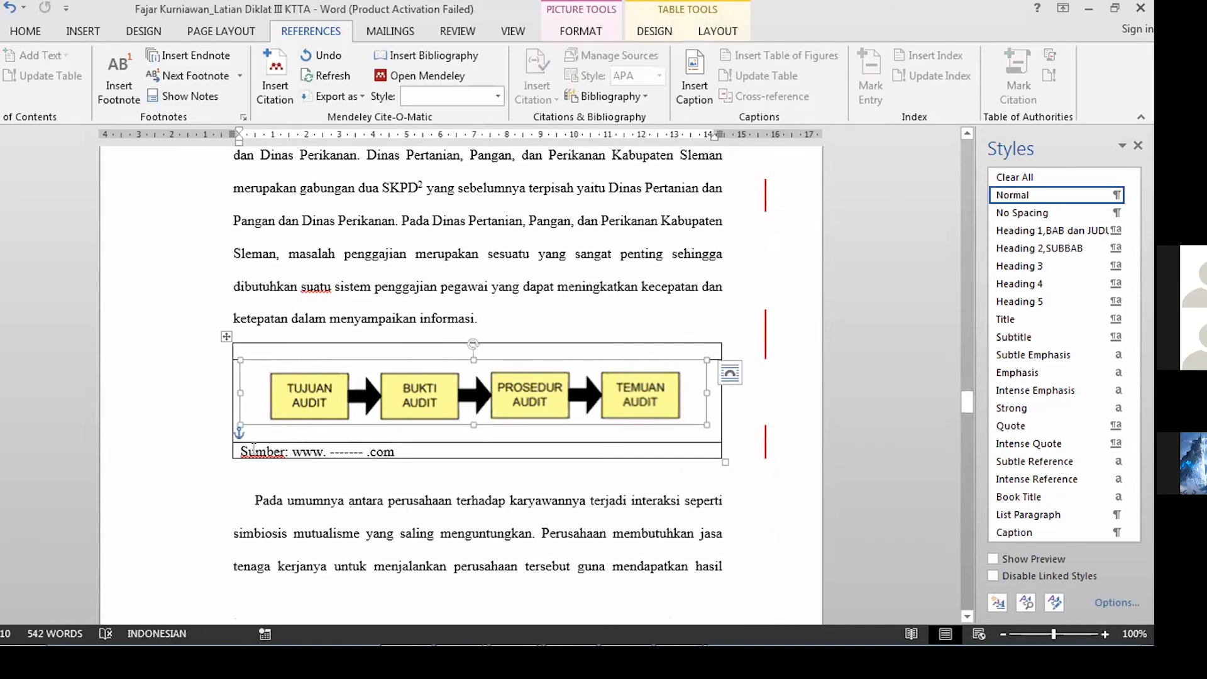
pyautogui.moveTo(238, 450); pyautogui.dragTo(396, 451)
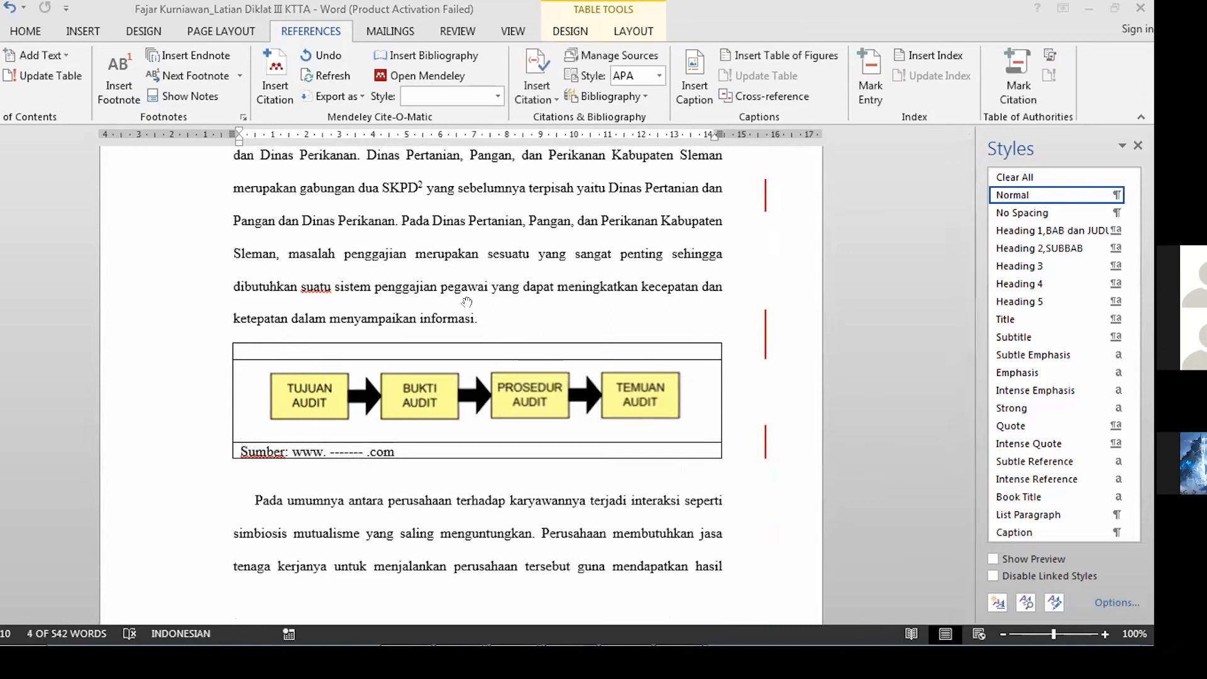
pyautogui.hotkey('alt', 'Tab')
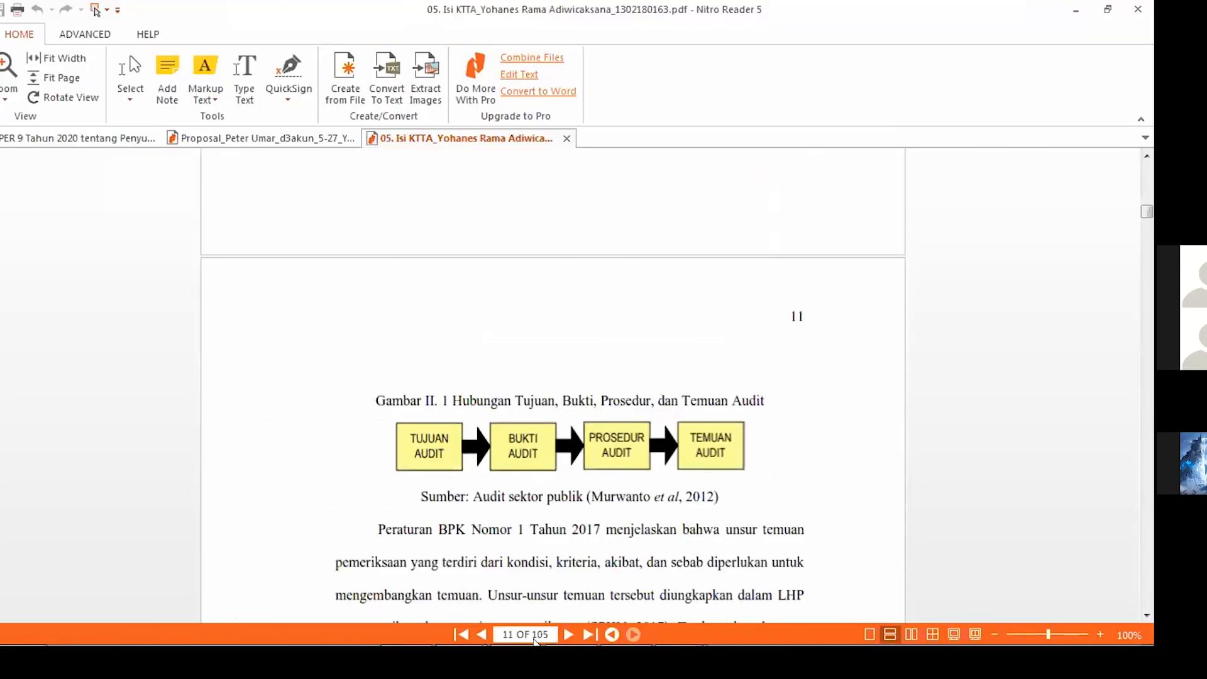
pyautogui.click(531, 660)
pyautogui.click(559, 619)
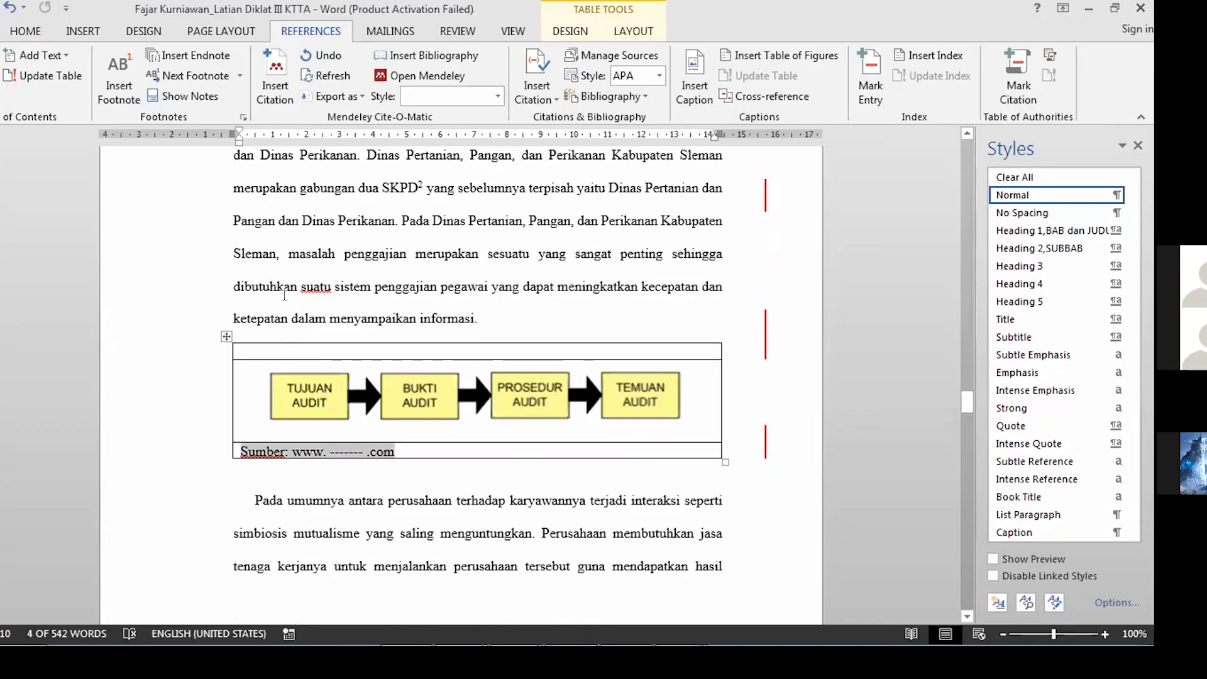
pyautogui.click(25, 31)
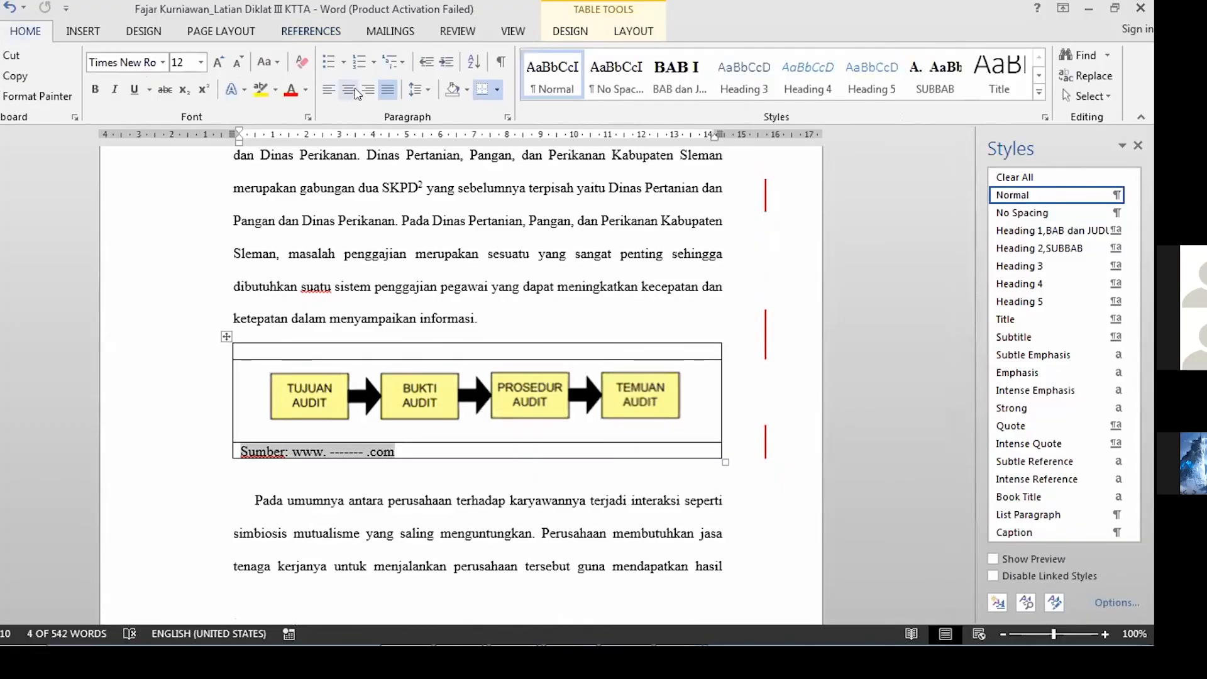
pyautogui.click(350, 90)
# Step: Insert a Gambar caption below the audit diagram, numbered 1, 2, 3 with the Heading 1 chapter number and a period separator
pyautogui.click(331, 389)
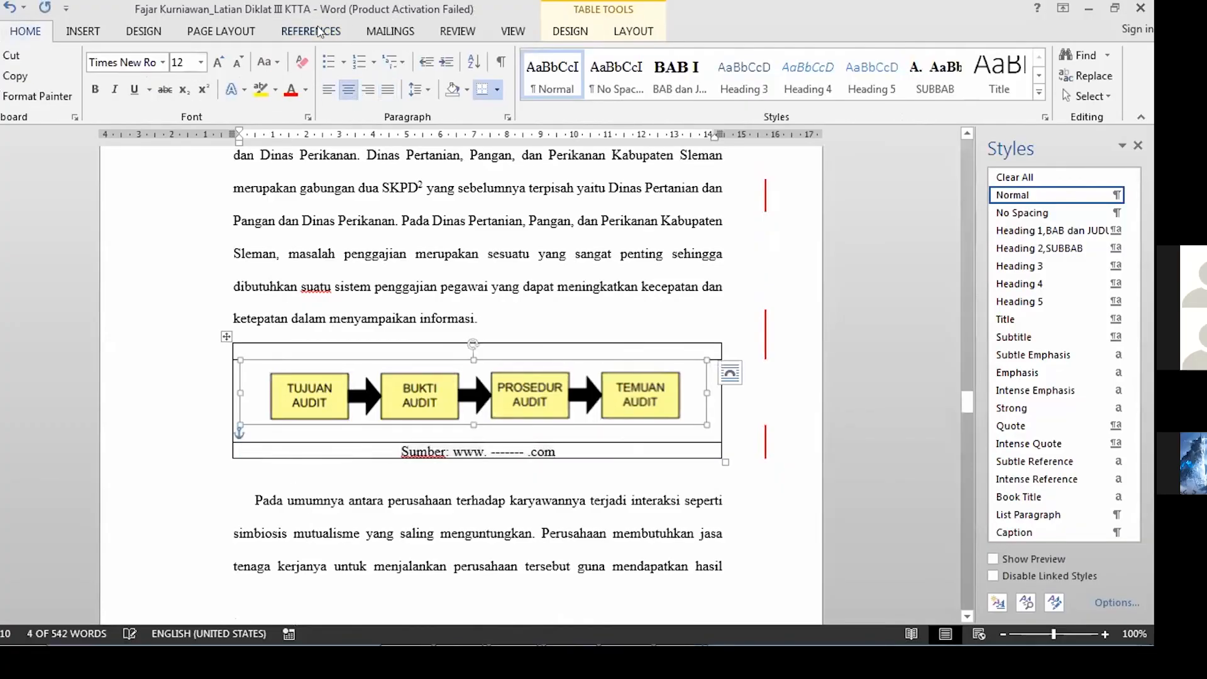
pyautogui.click(310, 31)
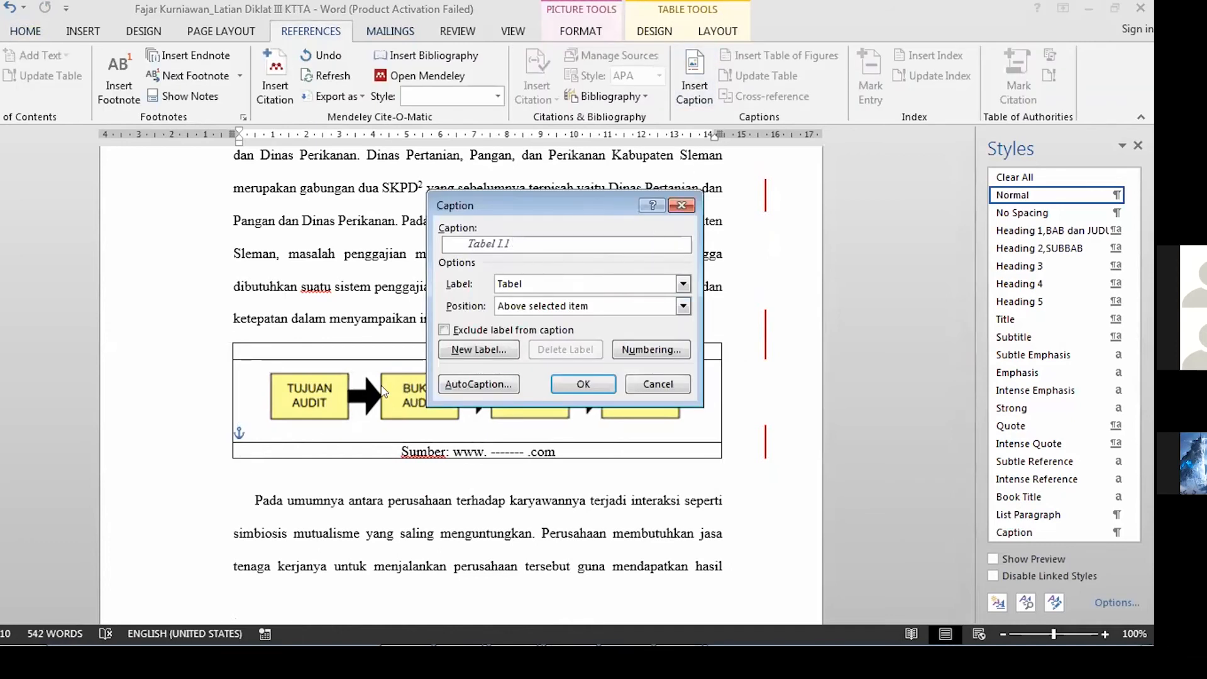
pyautogui.click(587, 290)
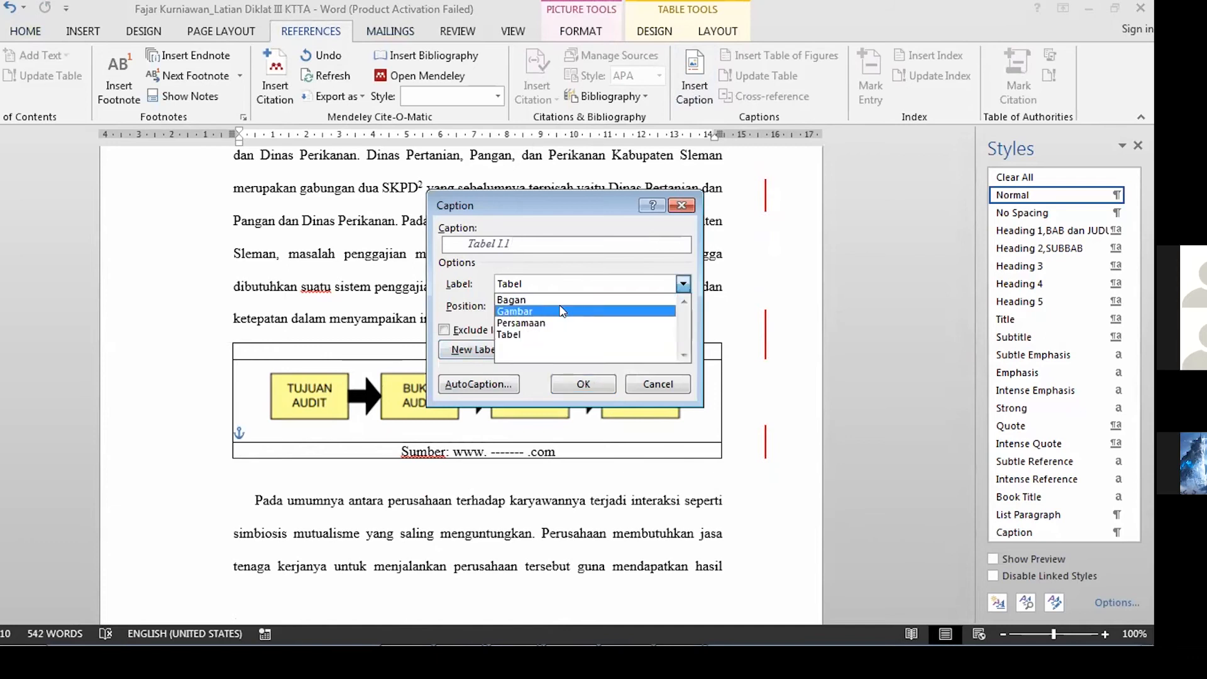
pyautogui.click(462, 353)
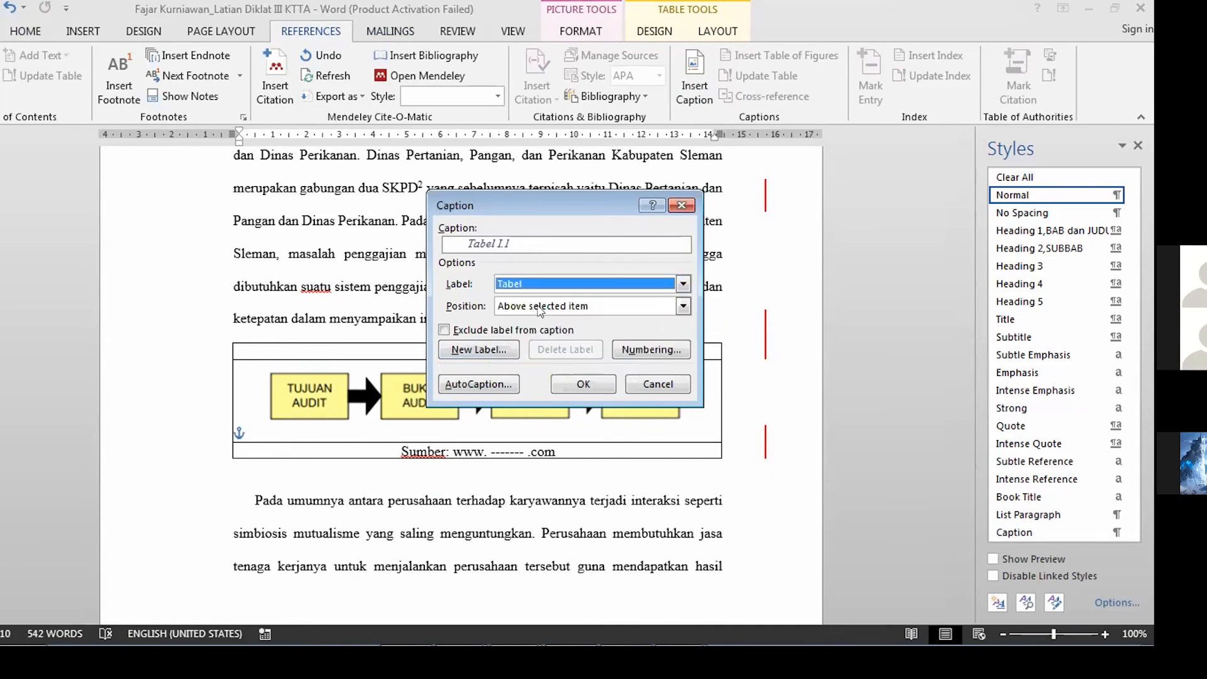
pyautogui.click(478, 350)
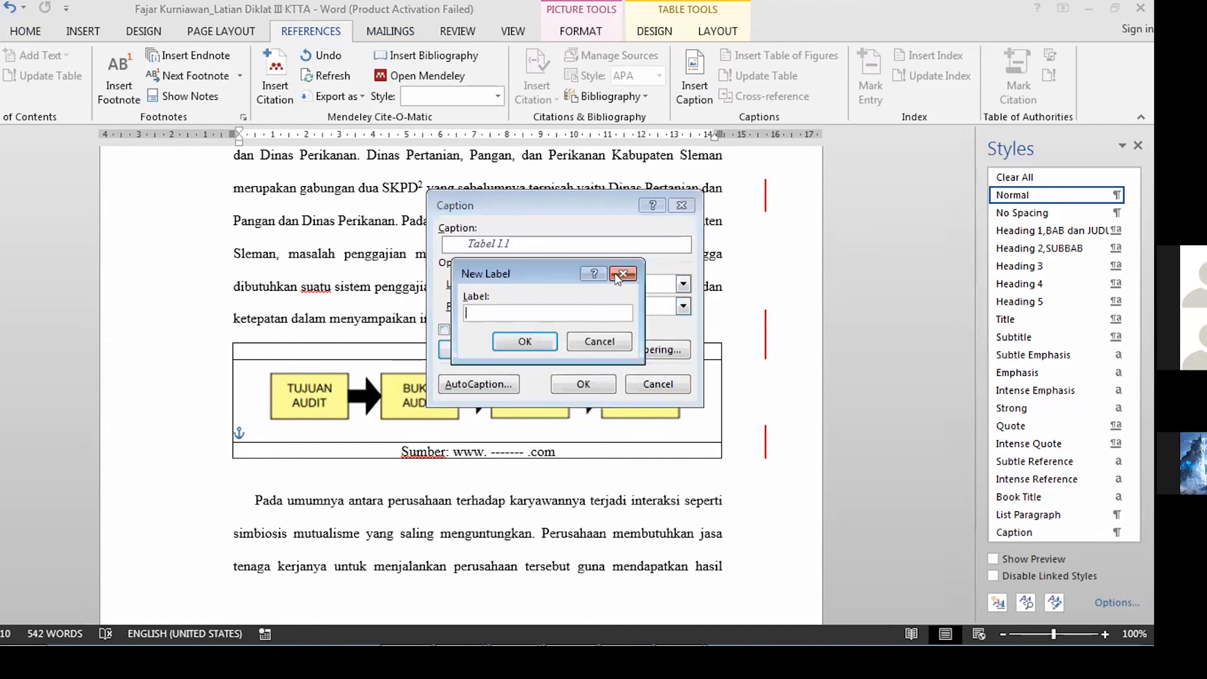
pyautogui.click(531, 338)
pyautogui.click(581, 284)
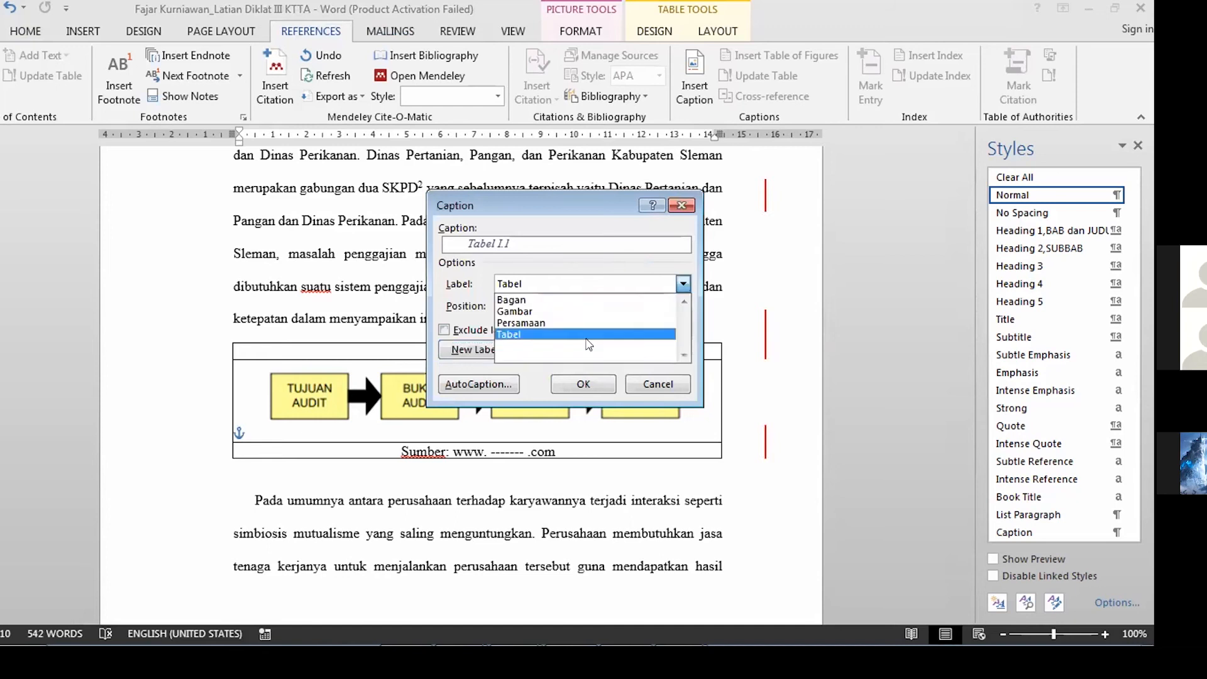
pyautogui.click(588, 311)
pyautogui.click(630, 354)
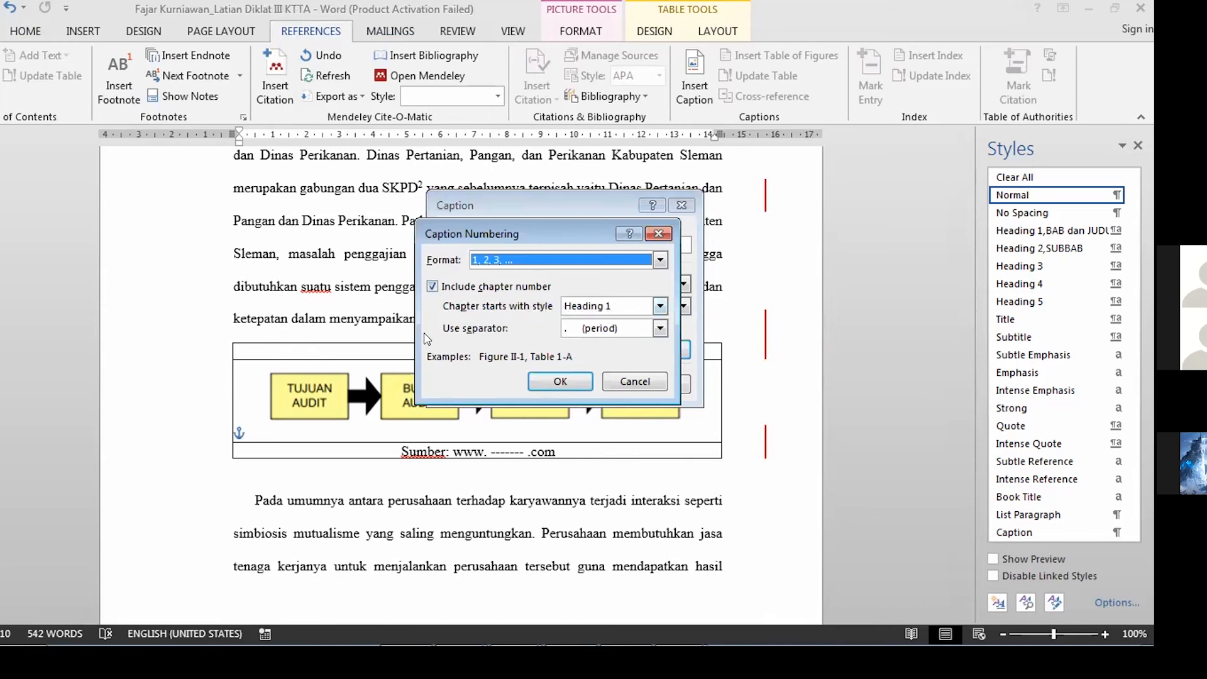
pyautogui.click(560, 382)
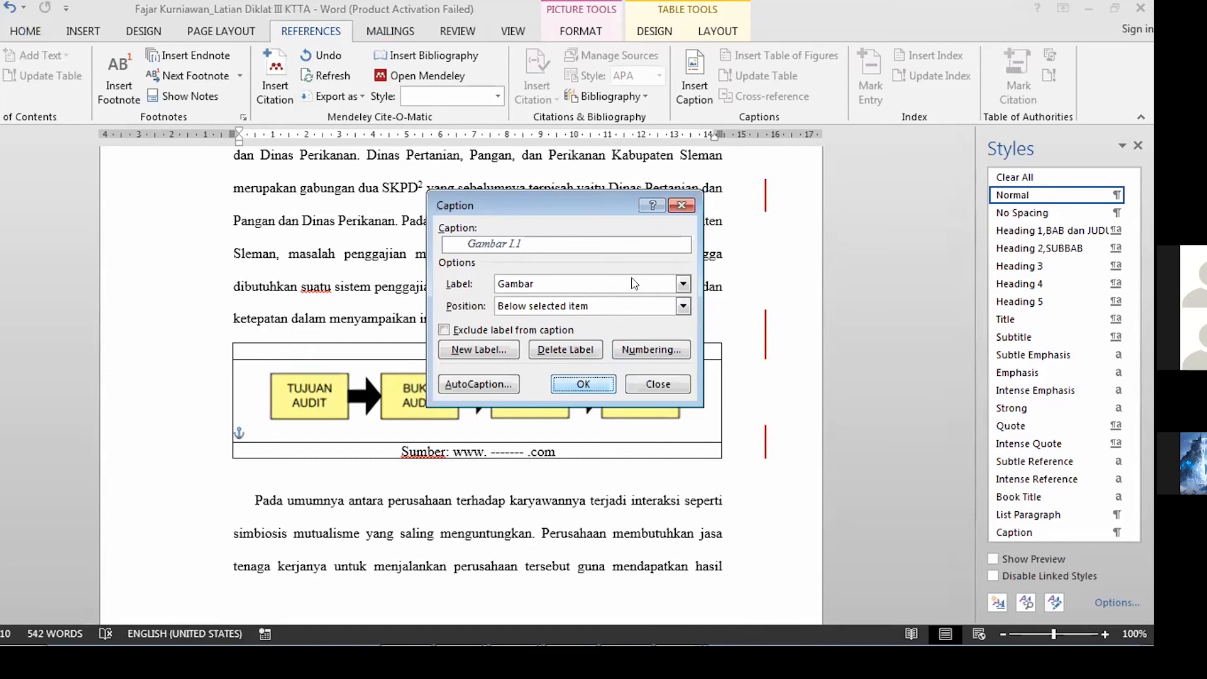
pyautogui.press('Return')
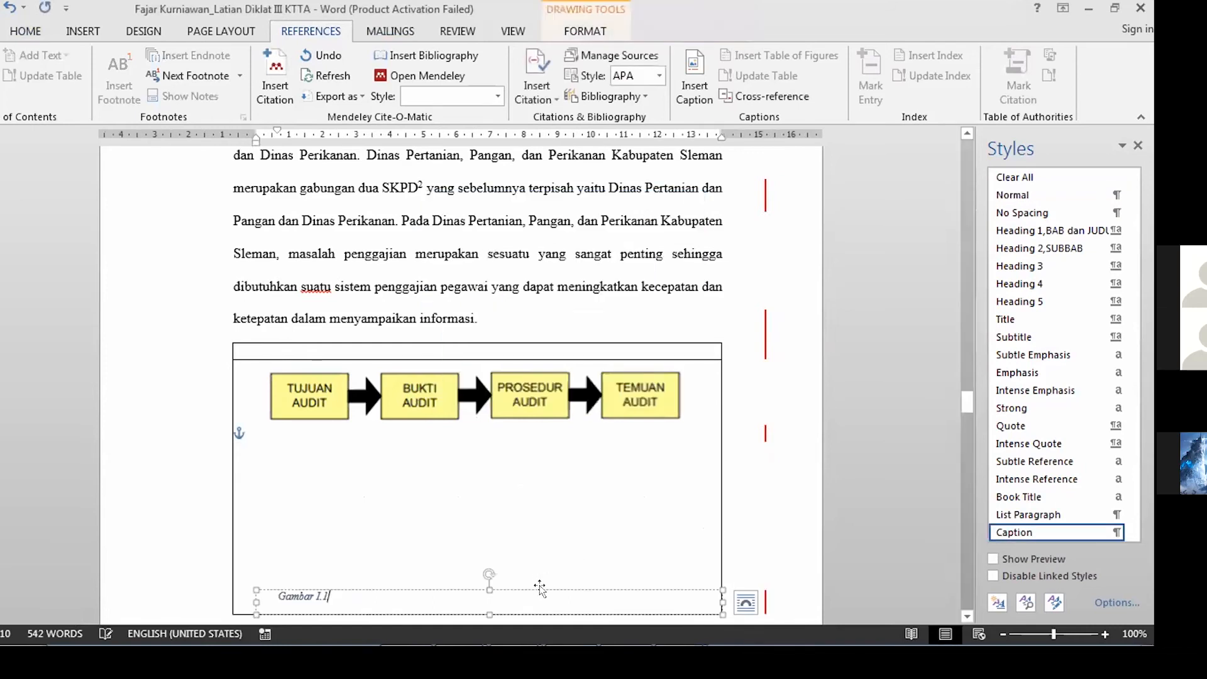
# Step: Move the Gambar caption box into the empty table row above the audit diagram and place the cursor after its number
pyautogui.moveTo(533, 537); pyautogui.dragTo(519, 347)
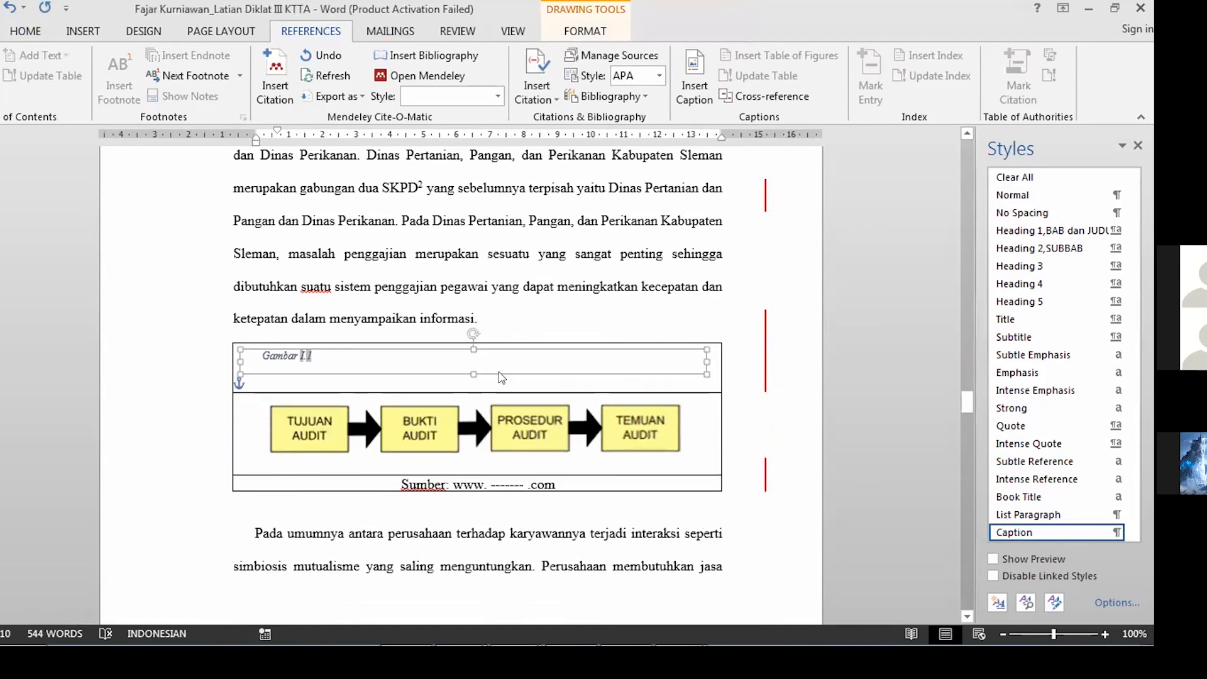
pyautogui.click(456, 374)
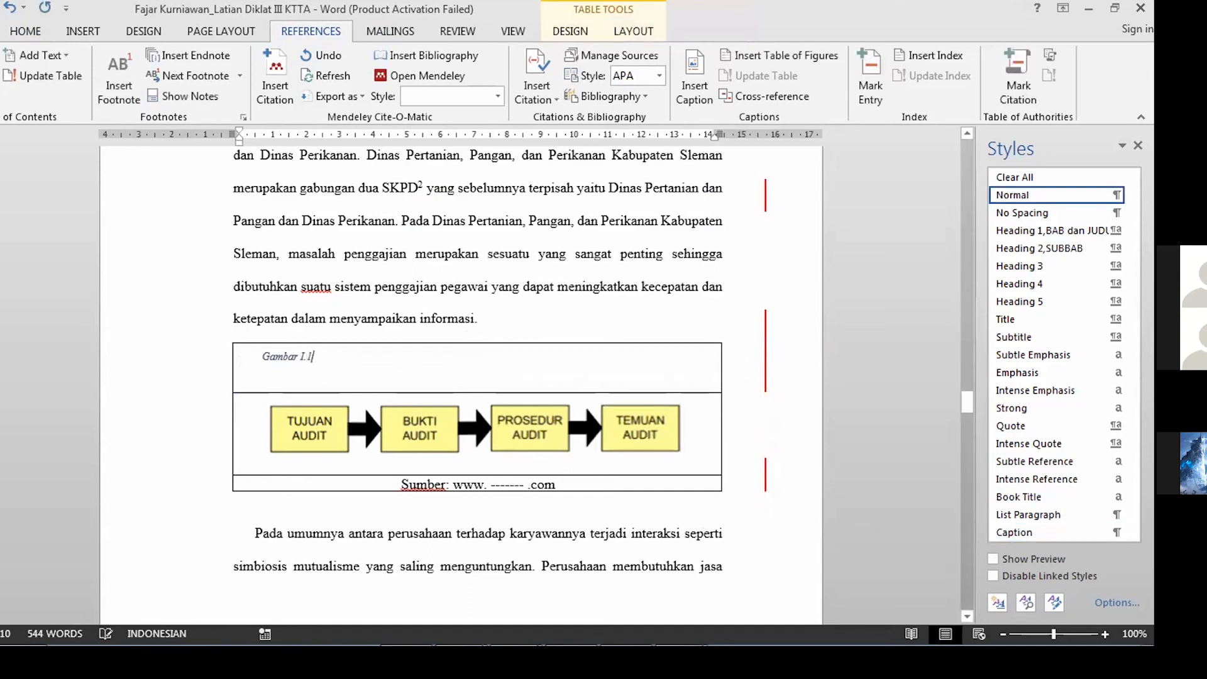
pyautogui.click(346, 362)
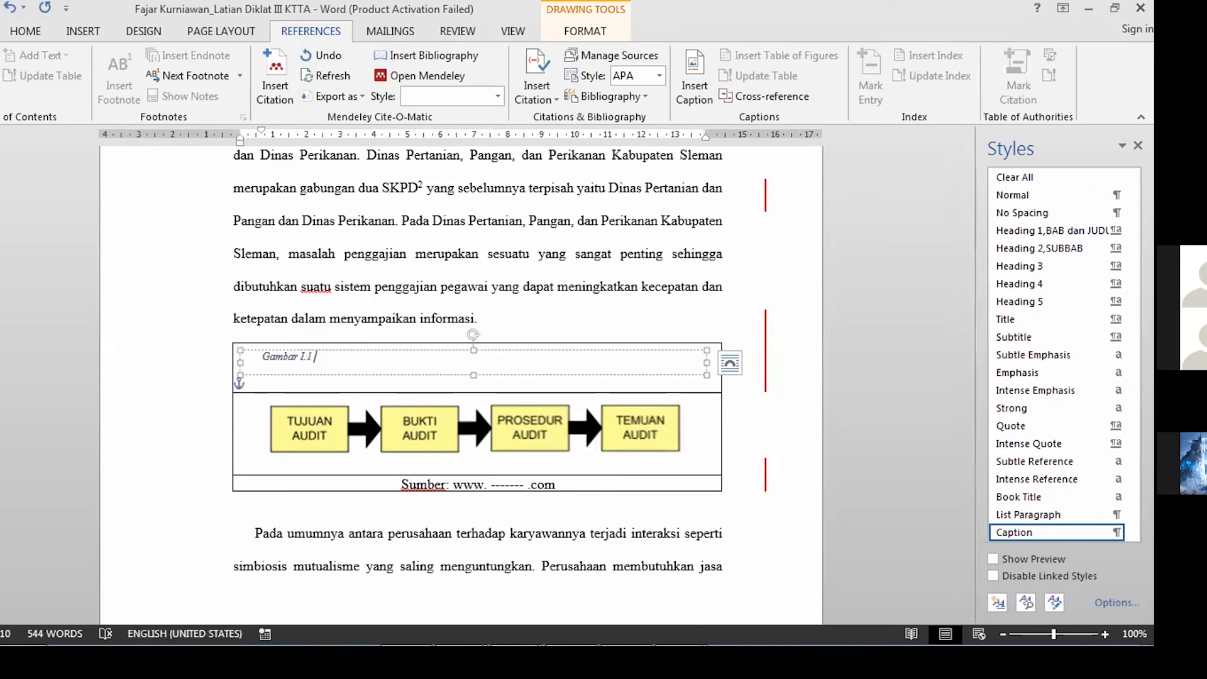